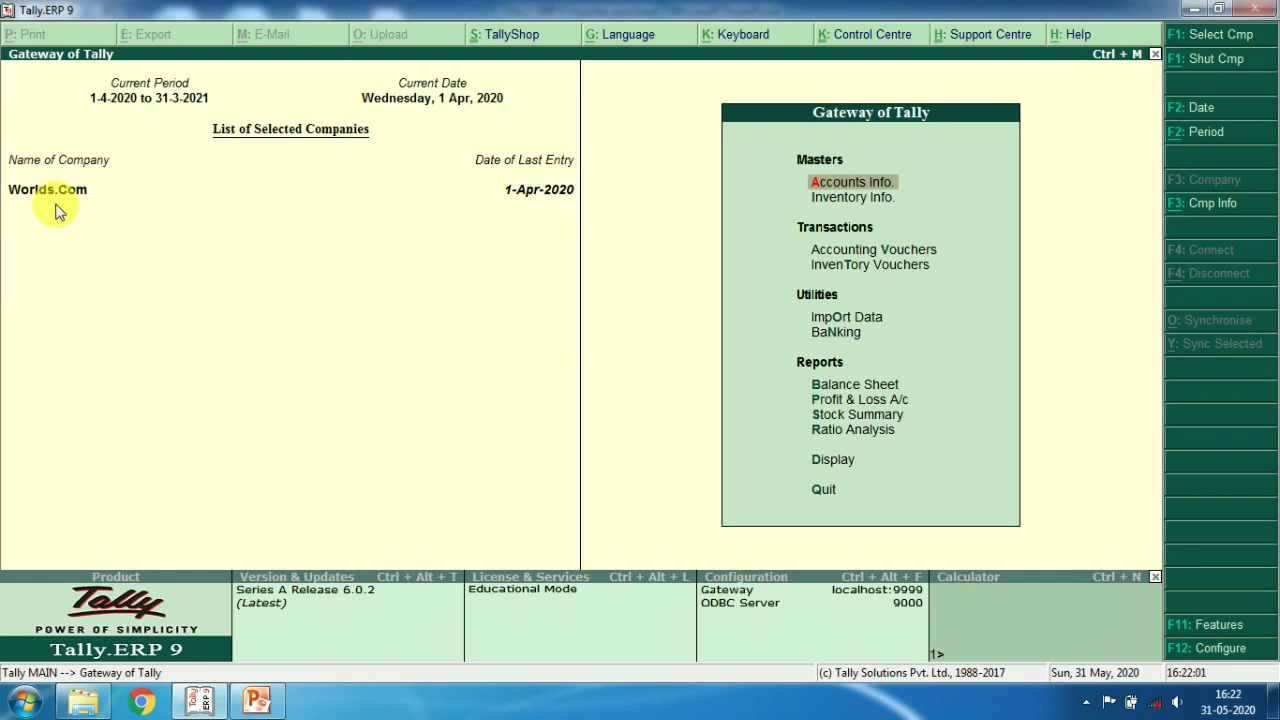
{"action": "key", "text": "Down"}
{"action": "key", "text": "Down"}
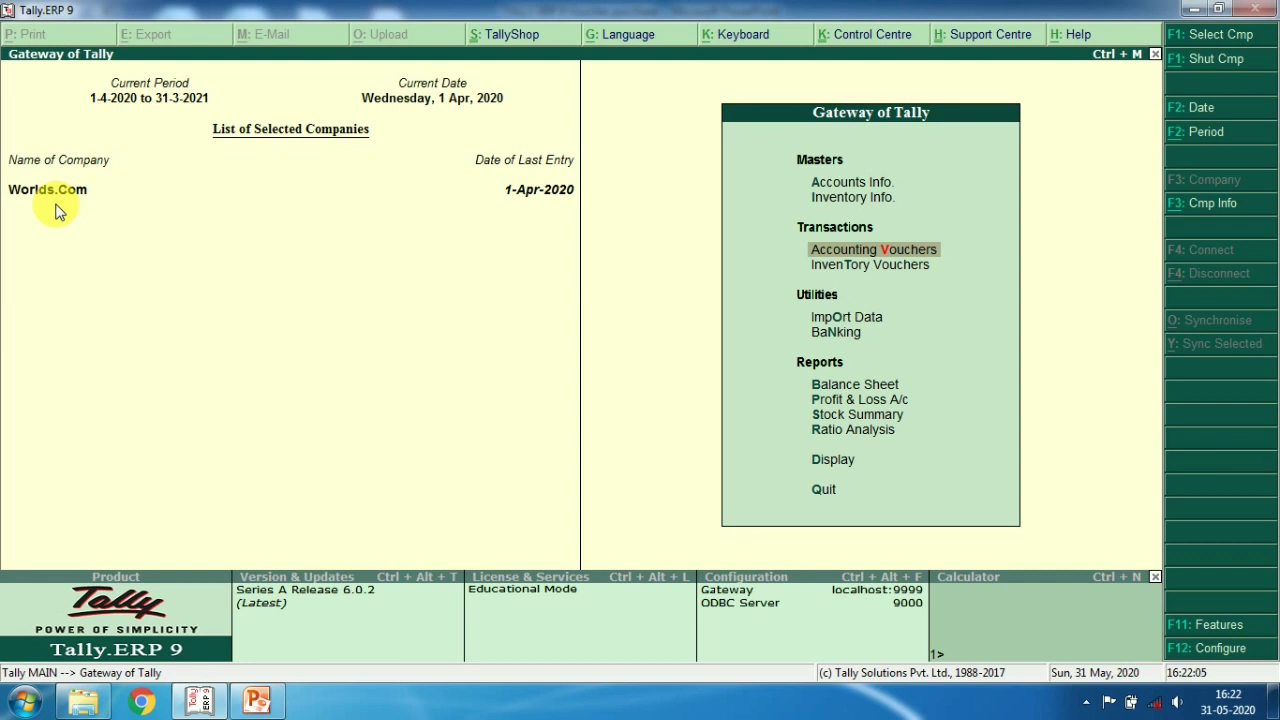
{"action": "key", "text": "Return"}
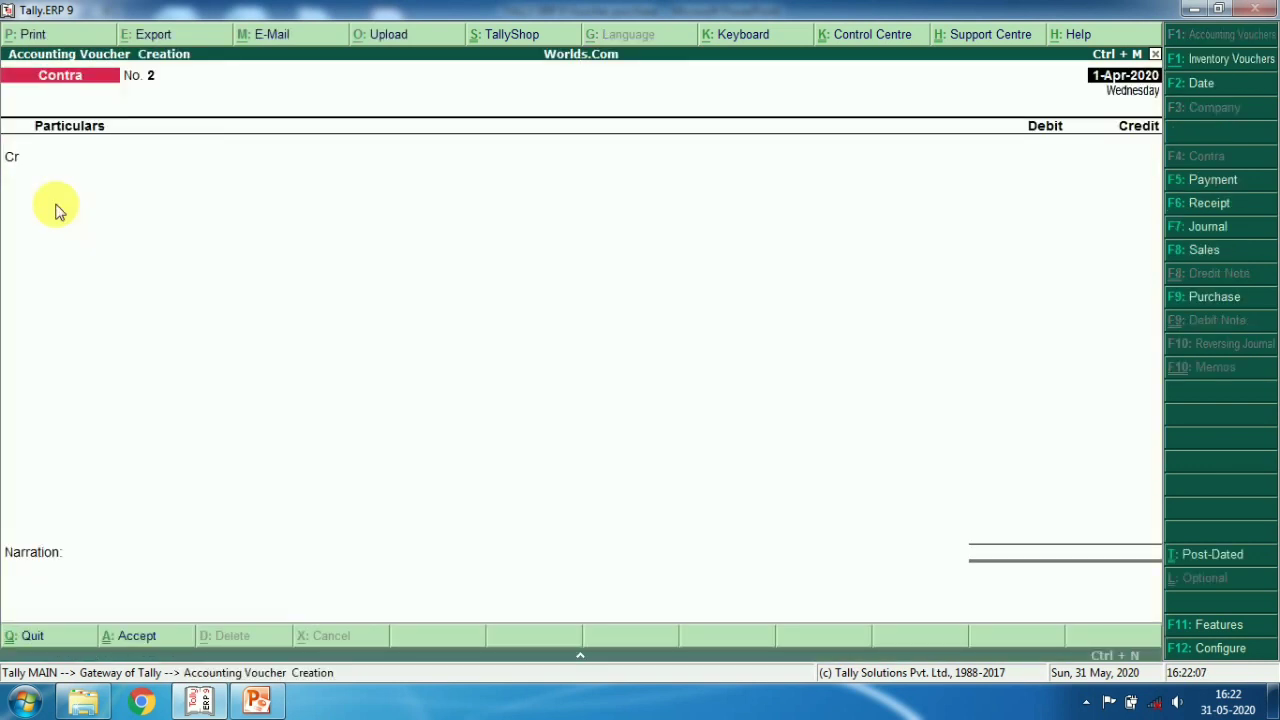
{"action": "key", "text": "F9"}
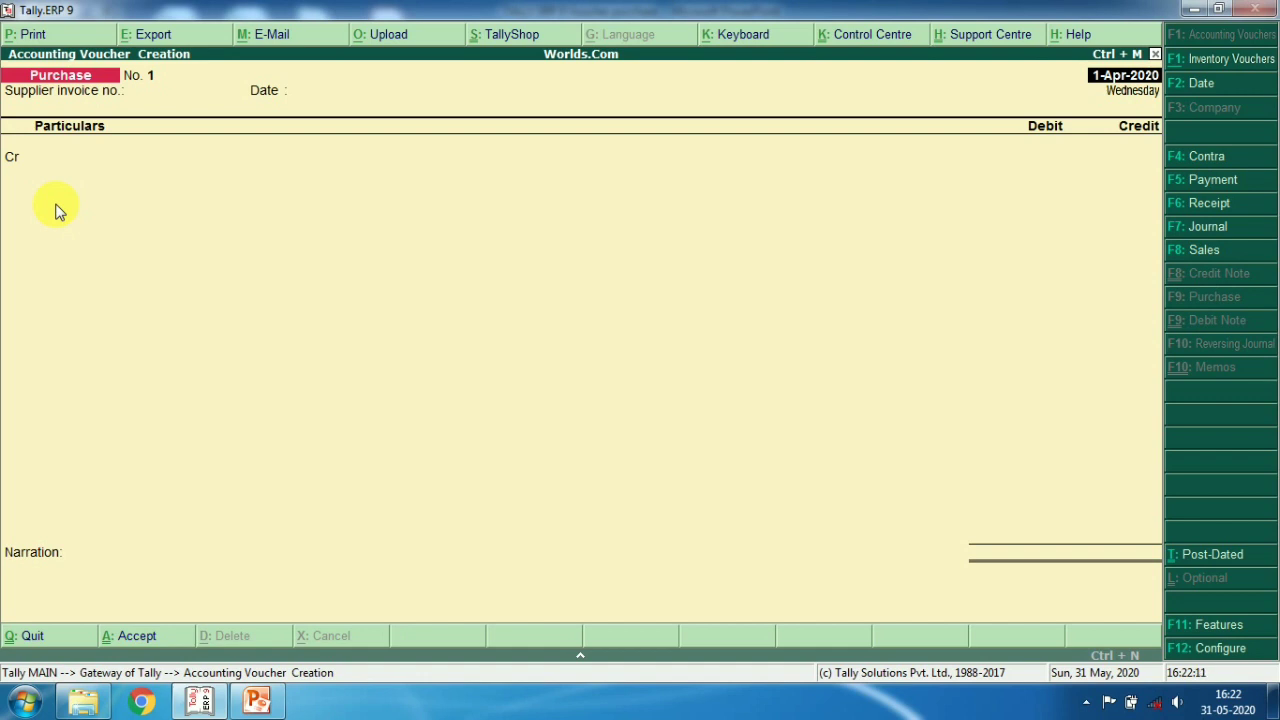
{"action": "key", "text": "Escape"}
{"action": "key", "text": "Return"}
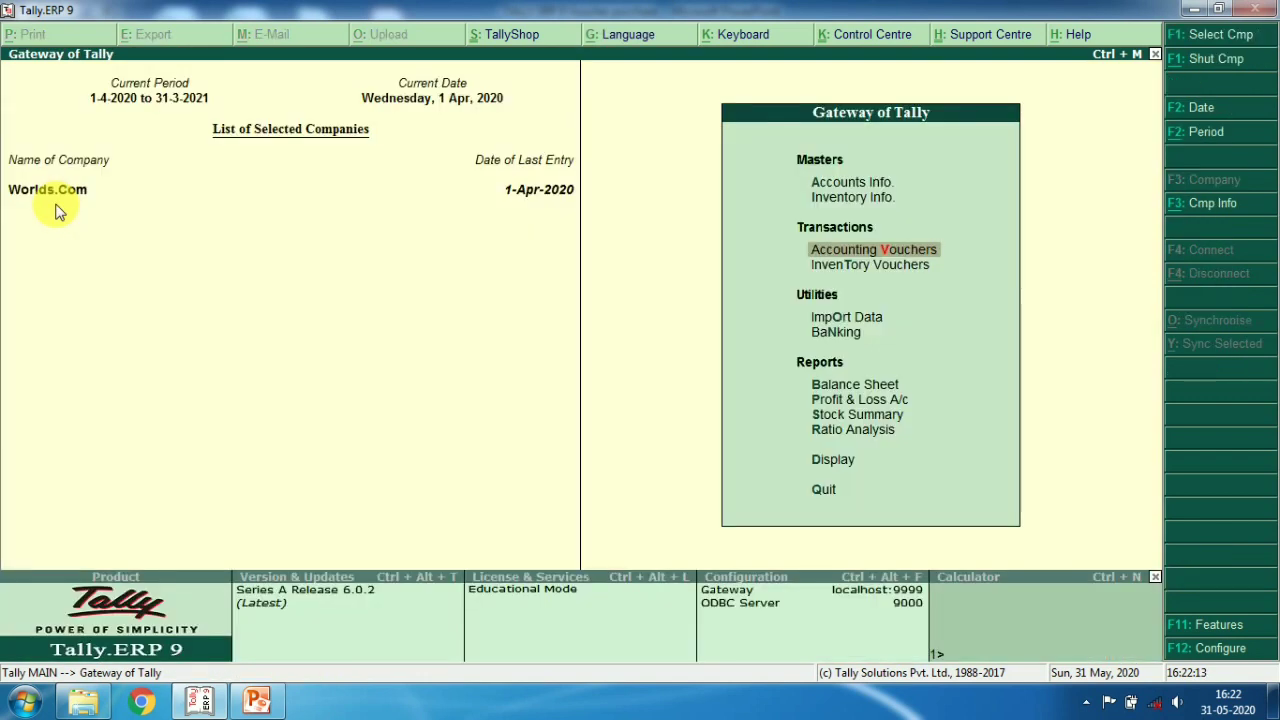
Look through the company's list of existing ledgers under Accounts Info and return to the Gateway of Tally
{"action": "key", "text": "Up"}
{"action": "key", "text": "Up"}
{"action": "key", "text": "Return"}
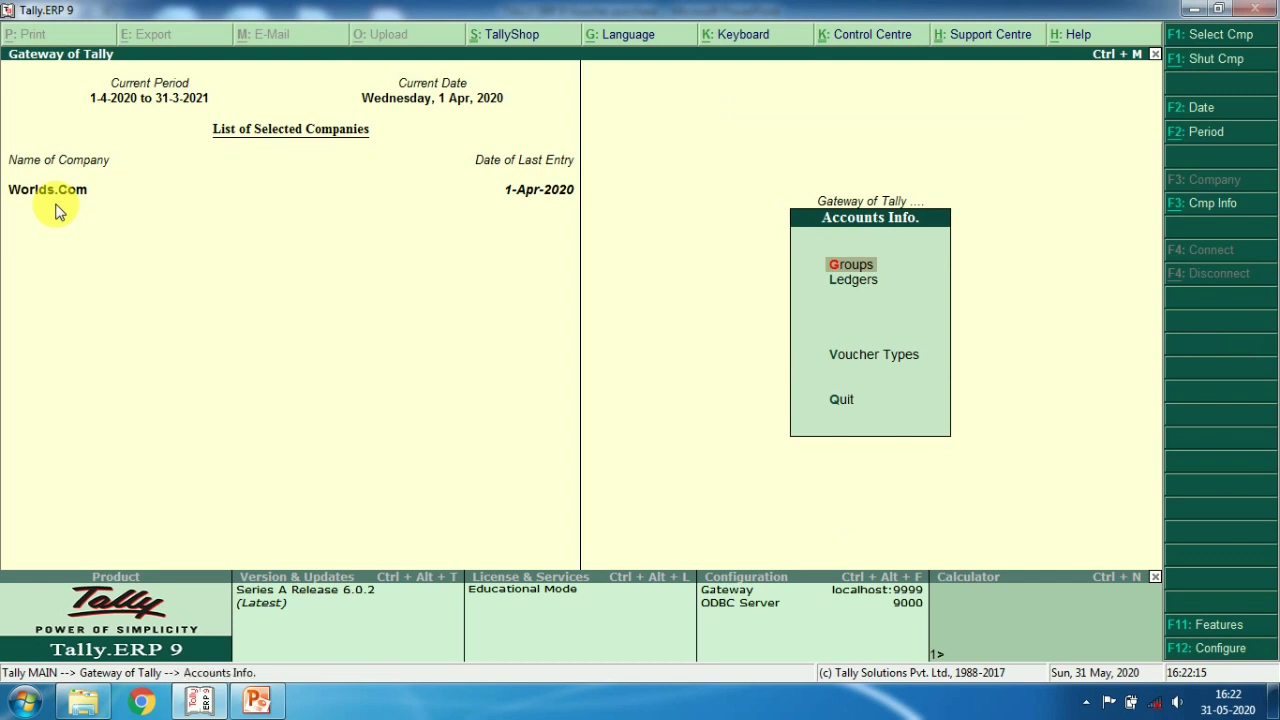
{"action": "key", "text": "Down"}
{"action": "key", "text": "Return"}
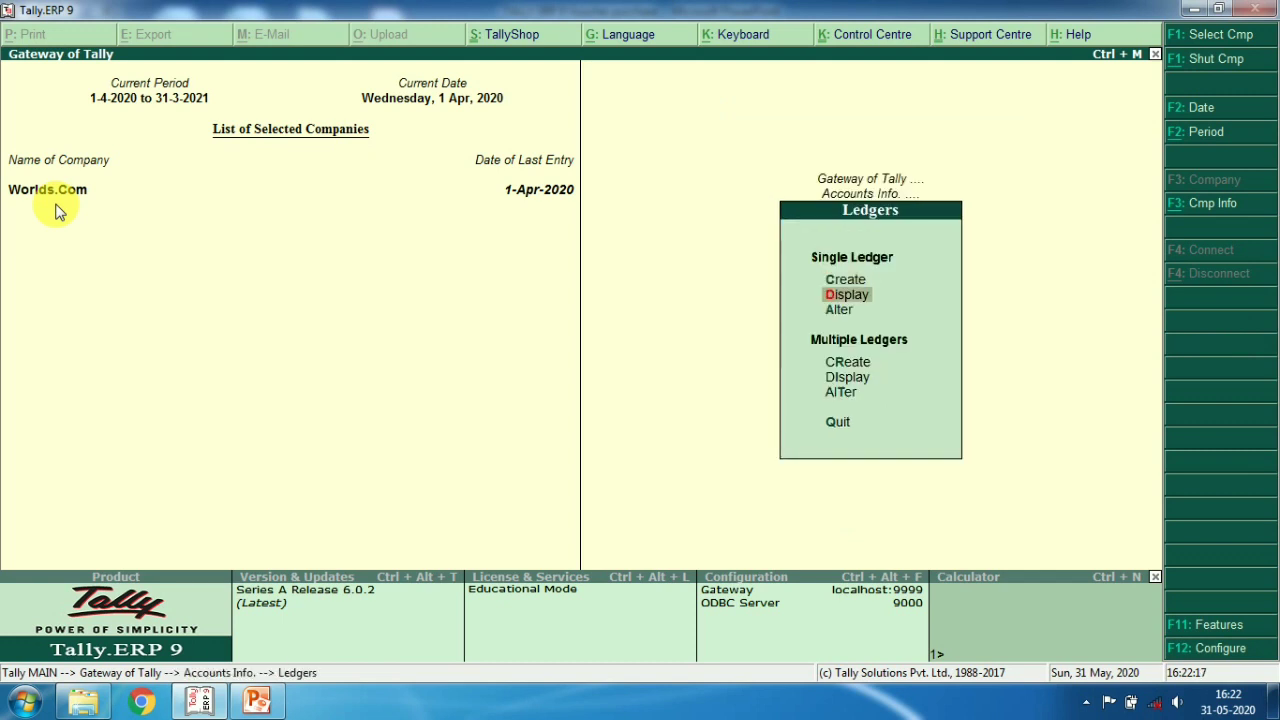
{"action": "key", "text": "Down"}
{"action": "key", "text": "Return"}
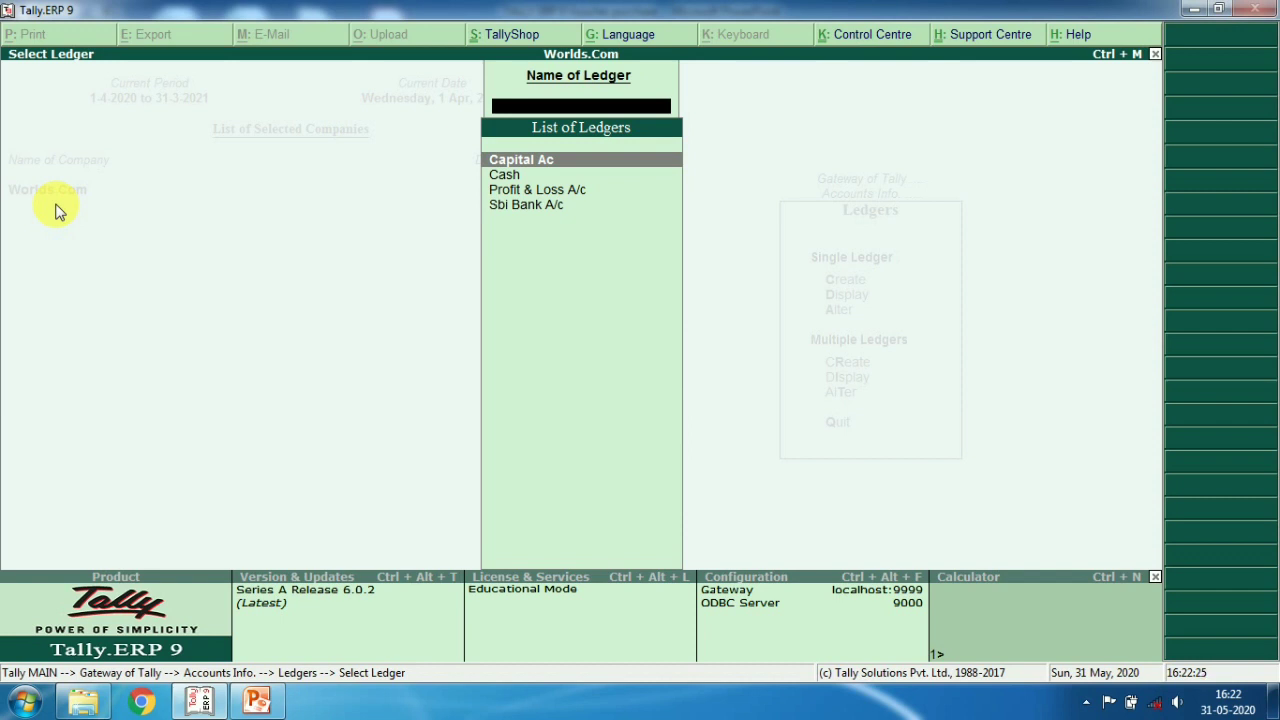
{"action": "key", "text": "Down"}
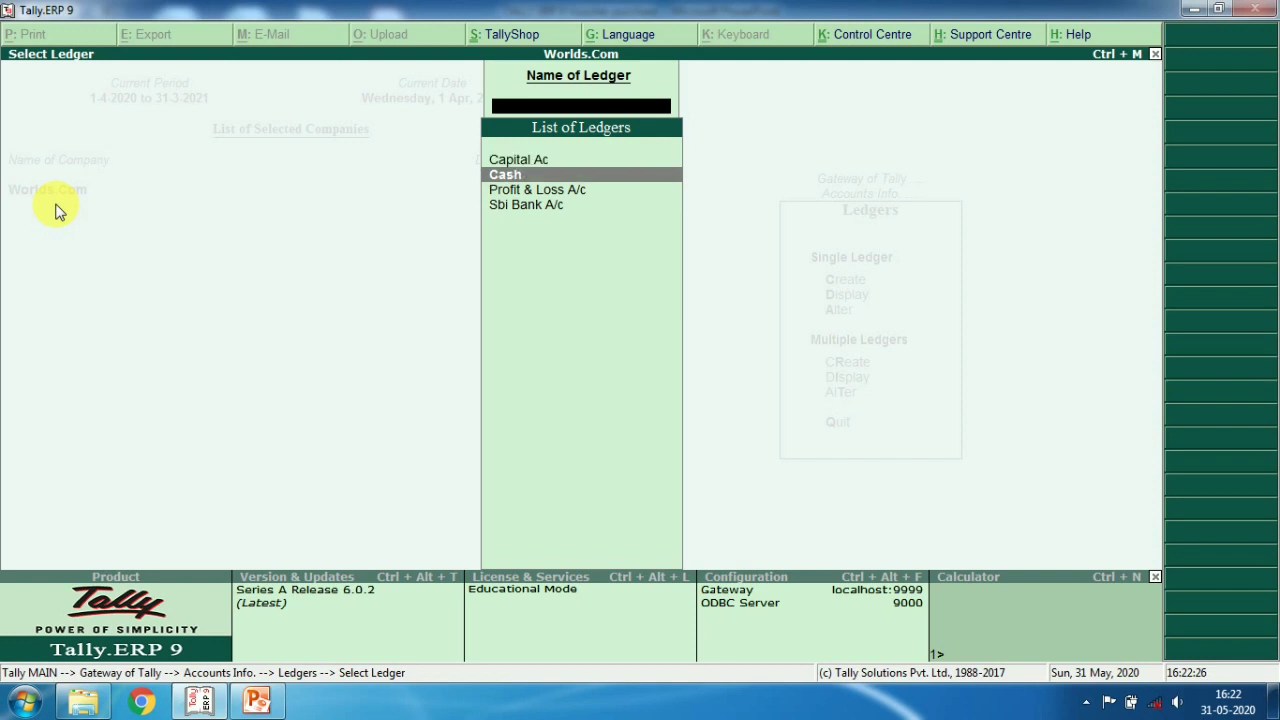
{"action": "key", "text": "Escape"}
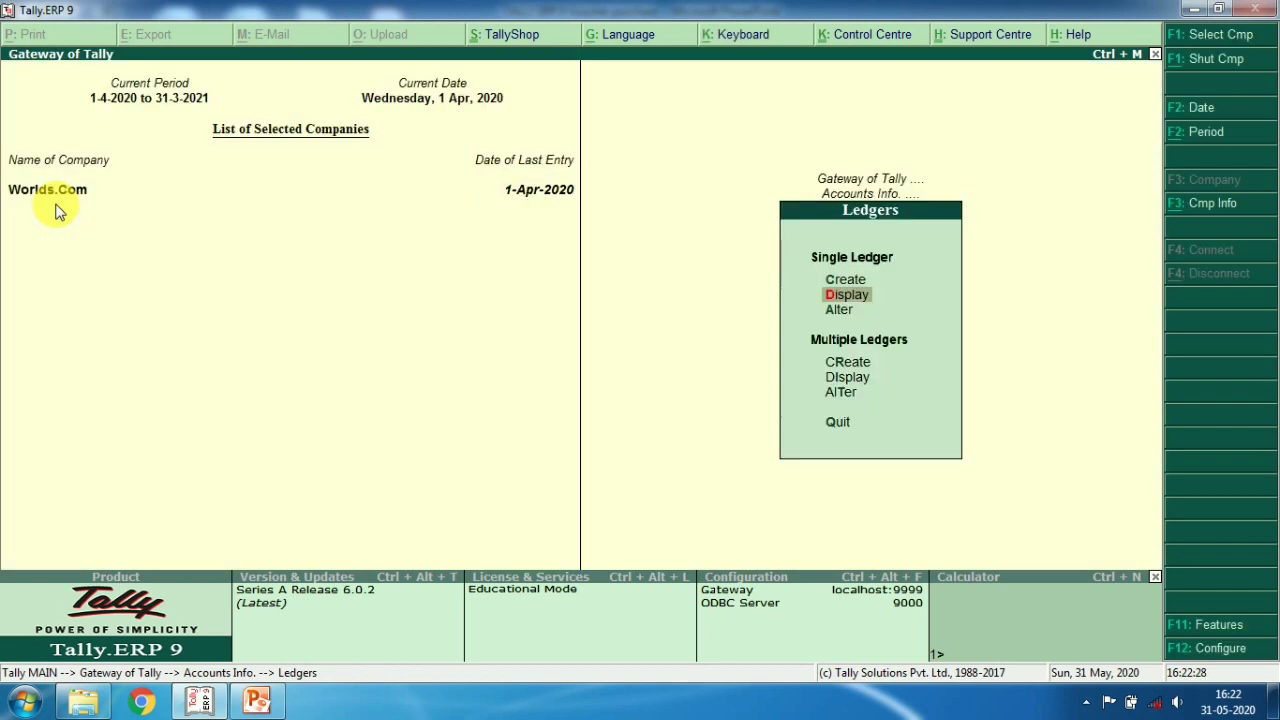
{"action": "key", "text": "Escape"}
{"action": "key", "text": "Escape"}
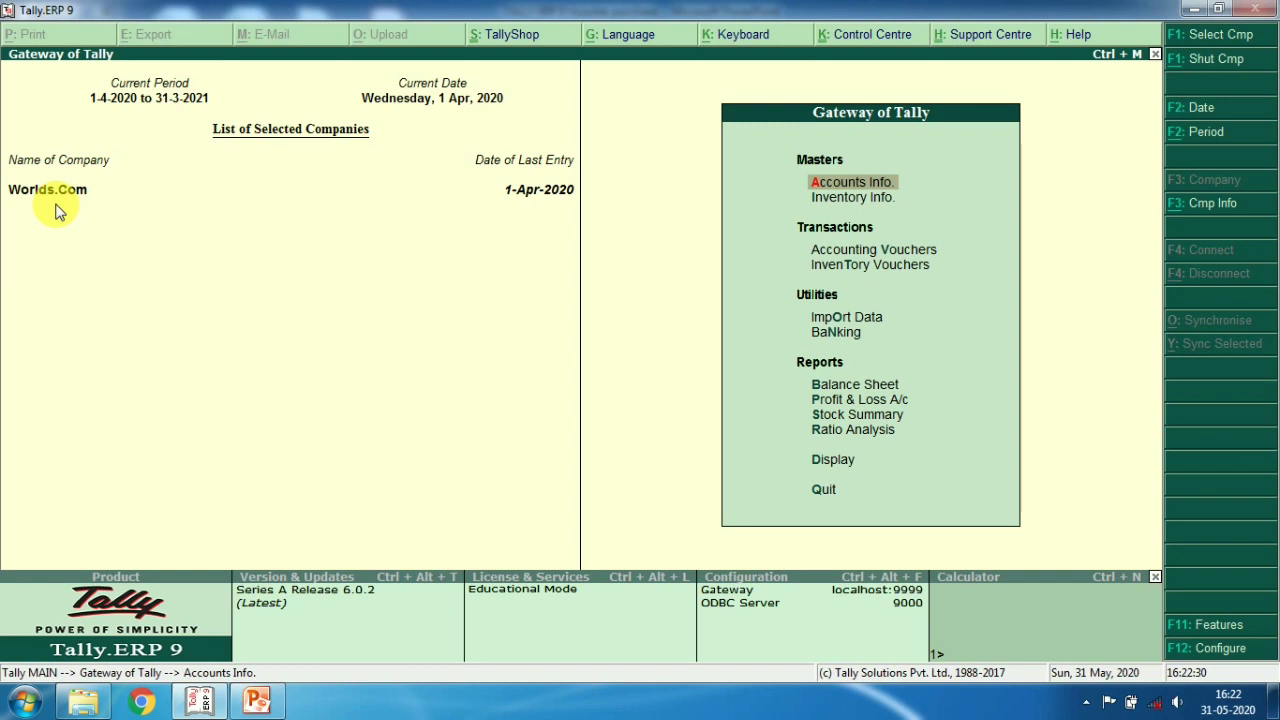
Display the Day Book for the company
{"action": "key", "text": "Down"}
{"action": "key", "text": "Down"}
{"action": "key", "text": "Down"}
{"action": "key", "text": "Down"}
{"action": "key", "text": "Down"}
{"action": "key", "text": "Down"}
{"action": "key", "text": "Down"}
{"action": "key", "text": "Down"}
{"action": "key", "text": "Down"}
{"action": "key", "text": "Down"}
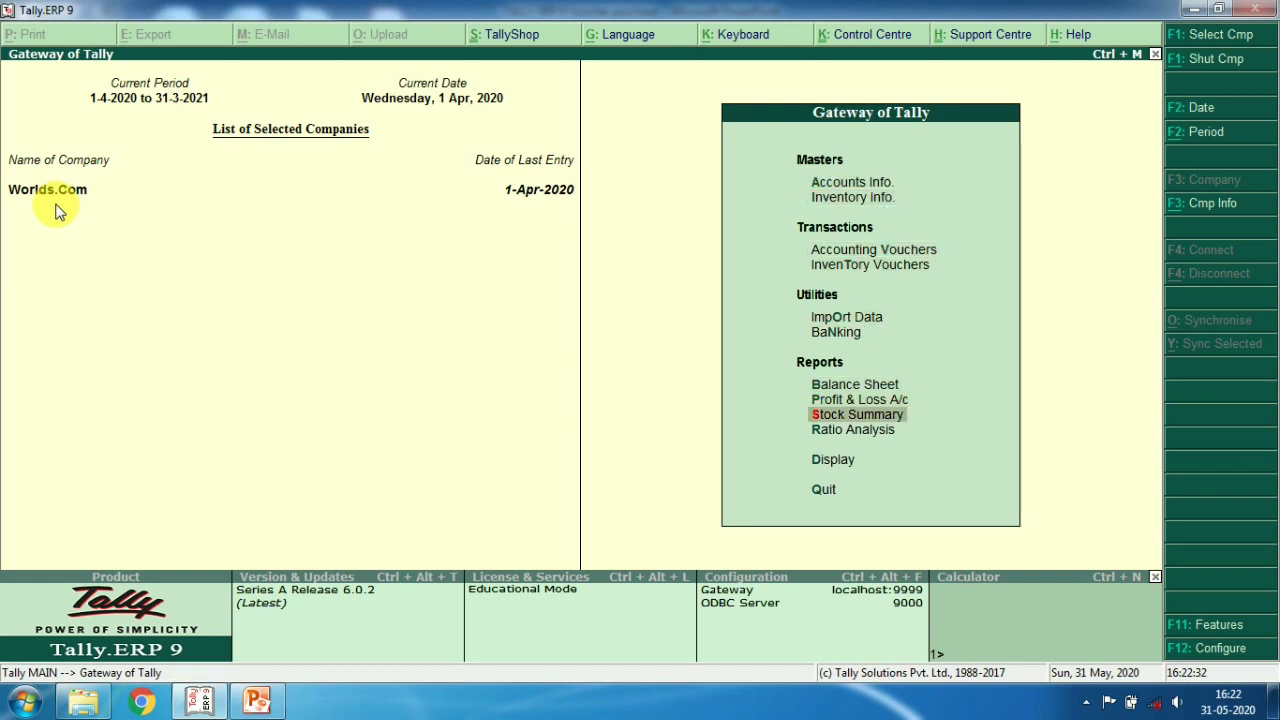
{"action": "key", "text": "Return"}
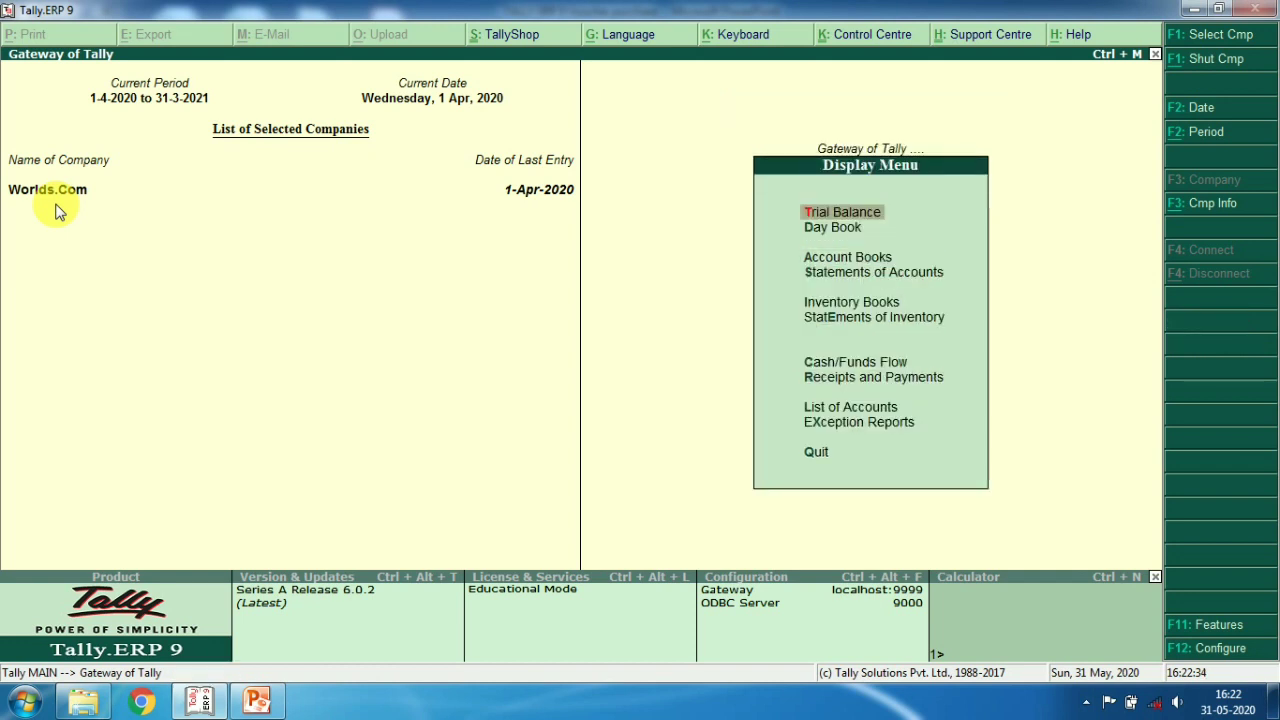
{"action": "key", "text": "Down"}
{"action": "key", "text": "Return"}
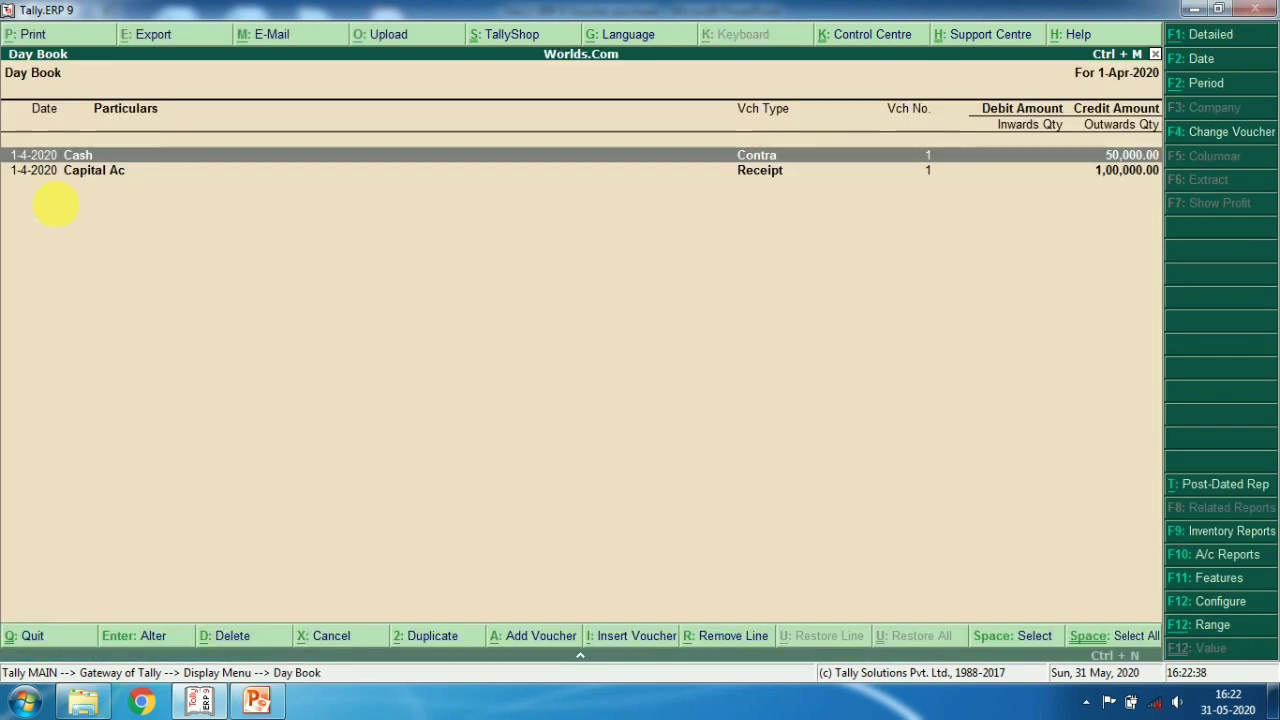
Examine the contra and receipt vouchers recorded in the Day Book, and return to the Gateway of Tally
{"action": "key", "text": "Return"}
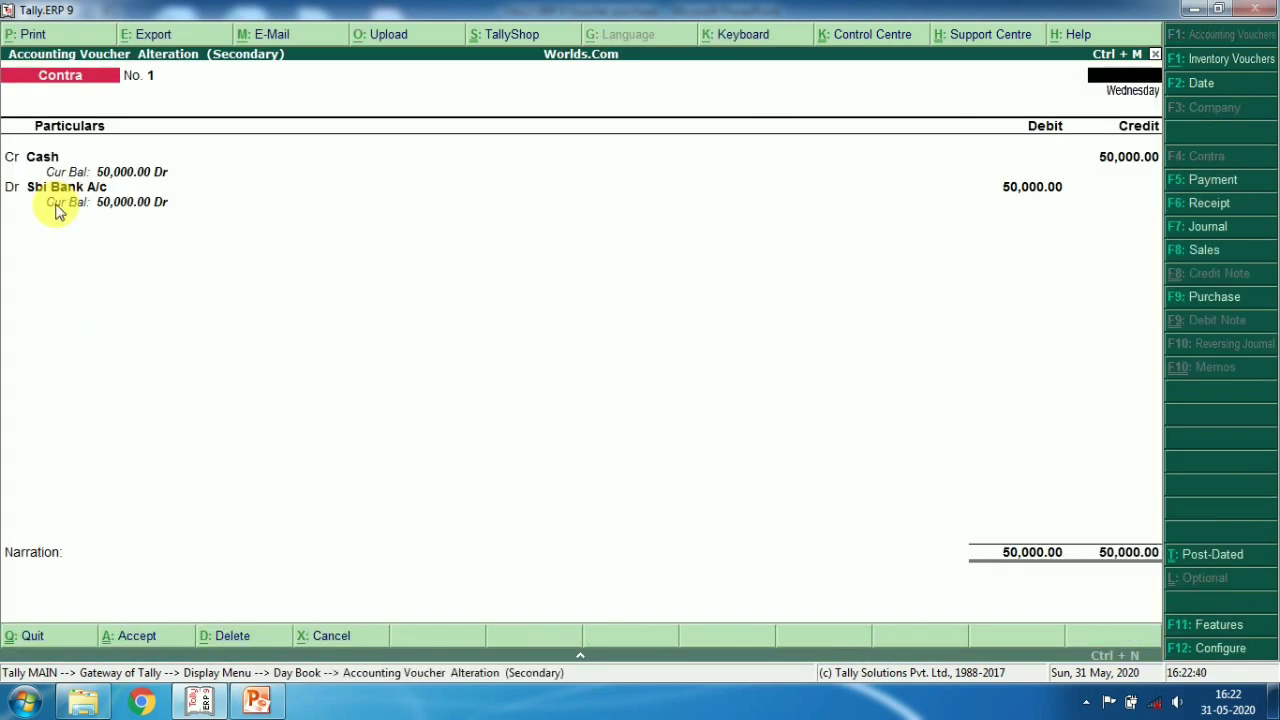
{"action": "key", "text": "Escape"}
{"action": "key", "text": "Down"}
{"action": "key", "text": "Return"}
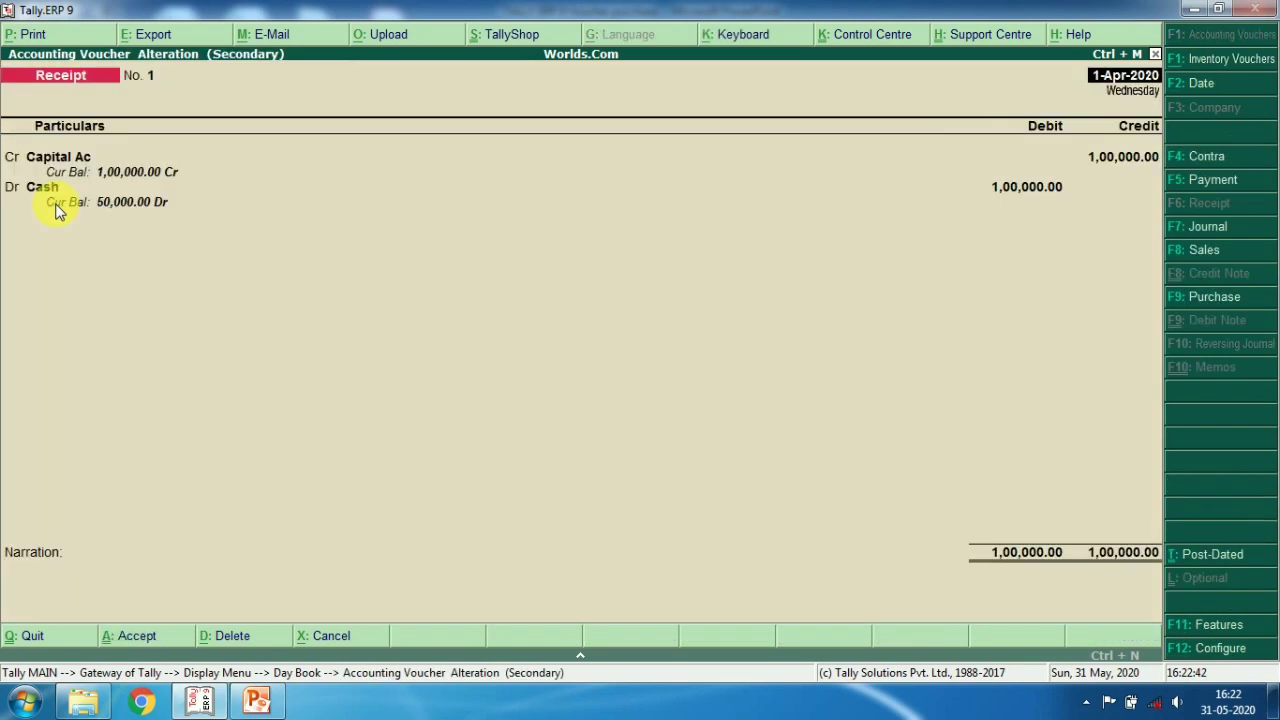
{"action": "key", "text": "Escape"}
{"action": "key", "text": "Return"}
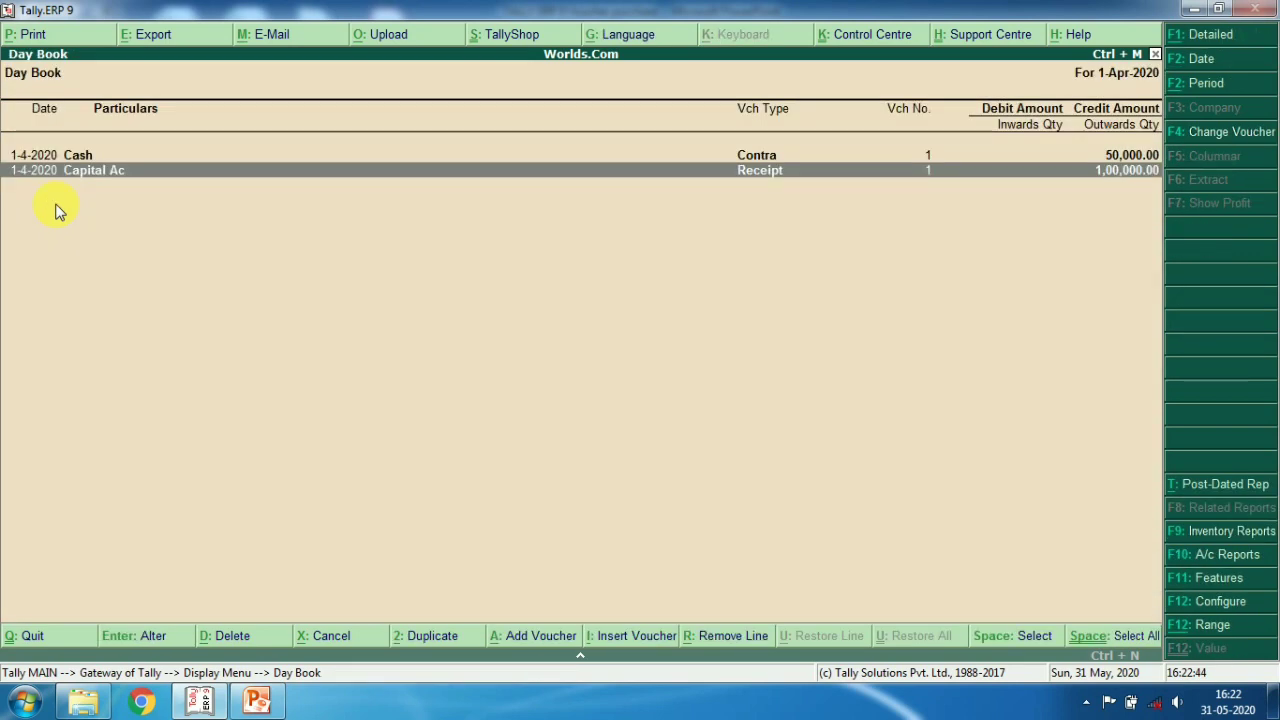
{"action": "key", "text": "Escape"}
{"action": "key", "text": "Escape"}
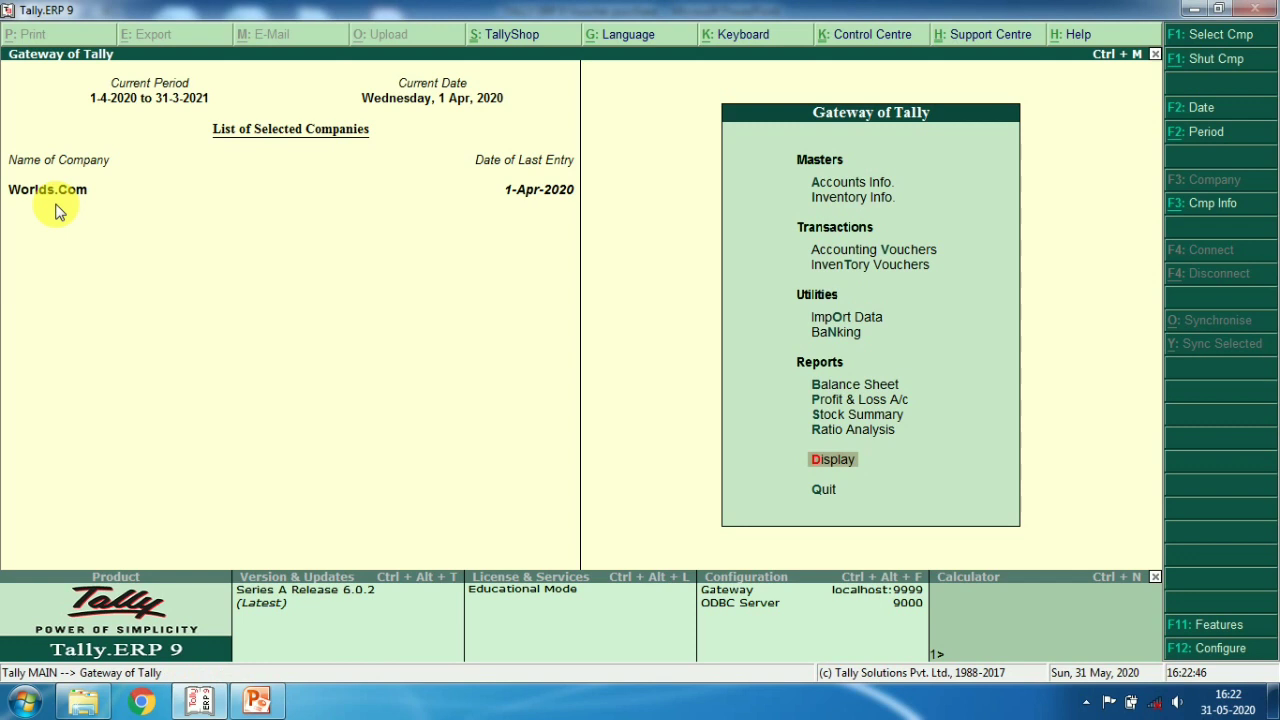
Start a new purchase voucher in Accounting Vouchers
{"action": "key", "text": "Up"}
{"action": "key", "text": "Up"}
{"action": "key", "text": "Up"}
{"action": "key", "text": "Up"}
{"action": "key", "text": "Up"}
{"action": "key", "text": "Up"}
{"action": "key", "text": "Up"}
{"action": "key", "text": "Up"}
{"action": "key", "text": "Up"}
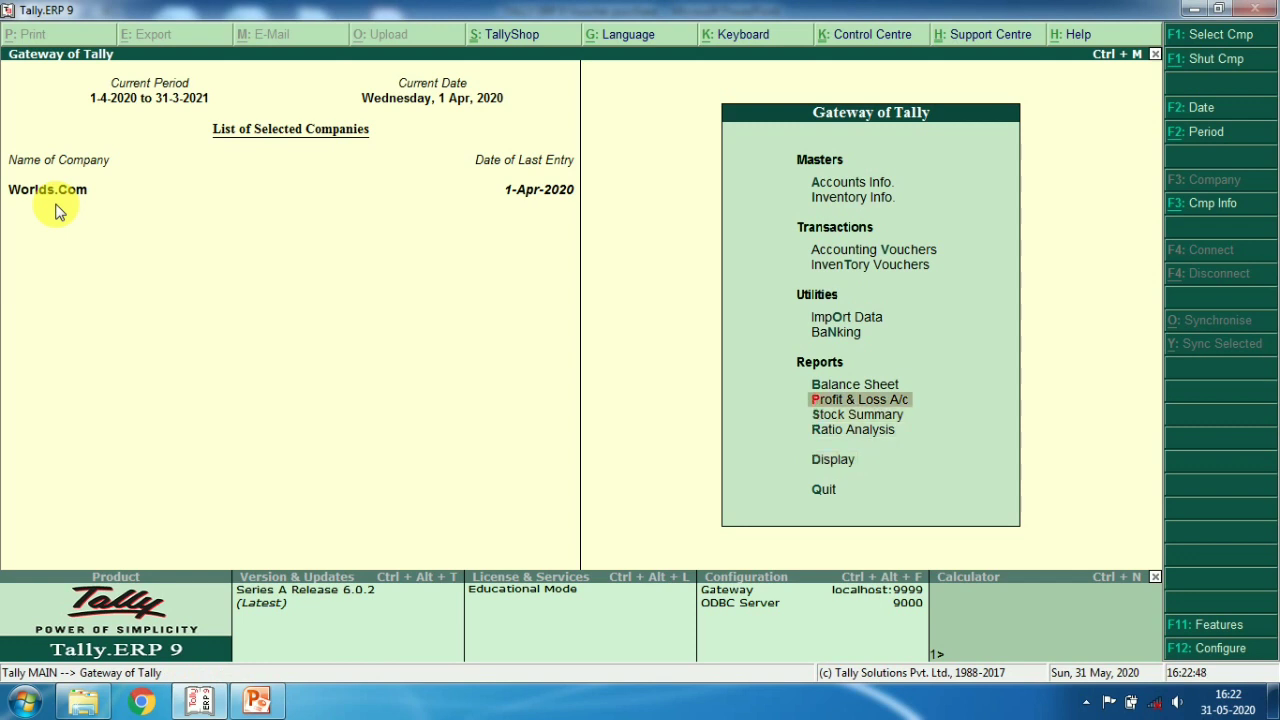
{"action": "key", "text": "Down"}
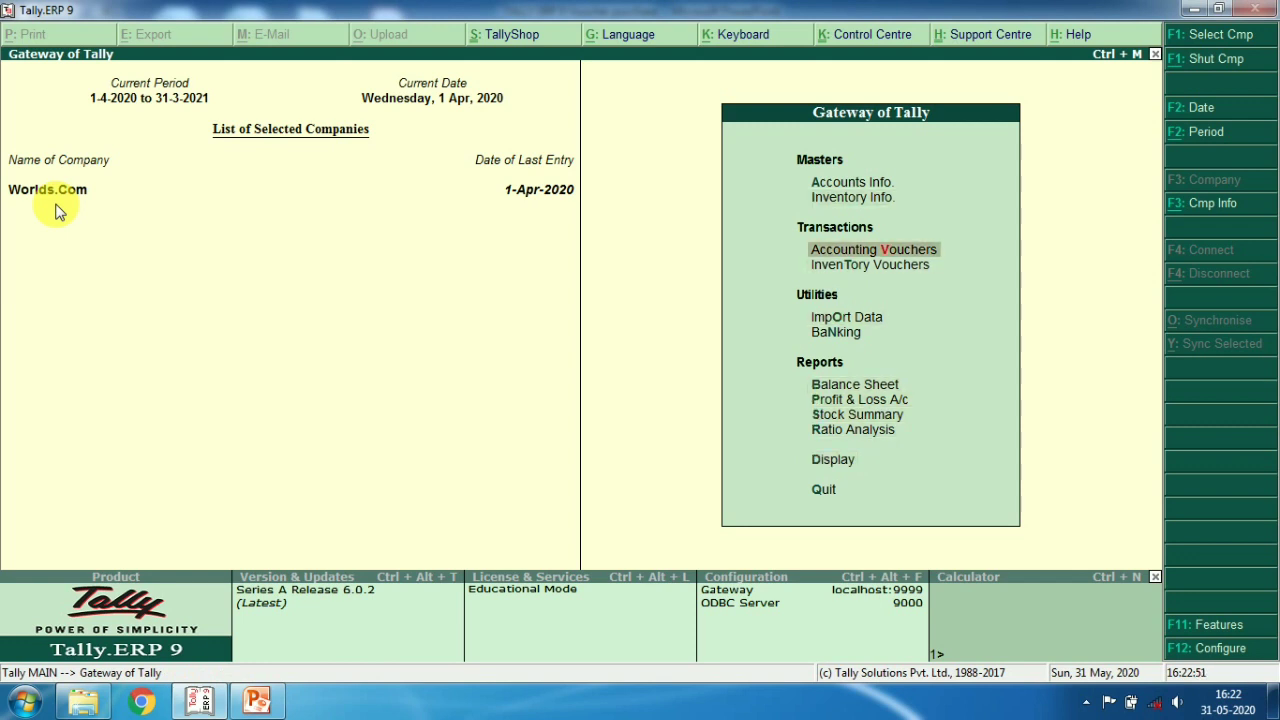
{"action": "key", "text": "Return"}
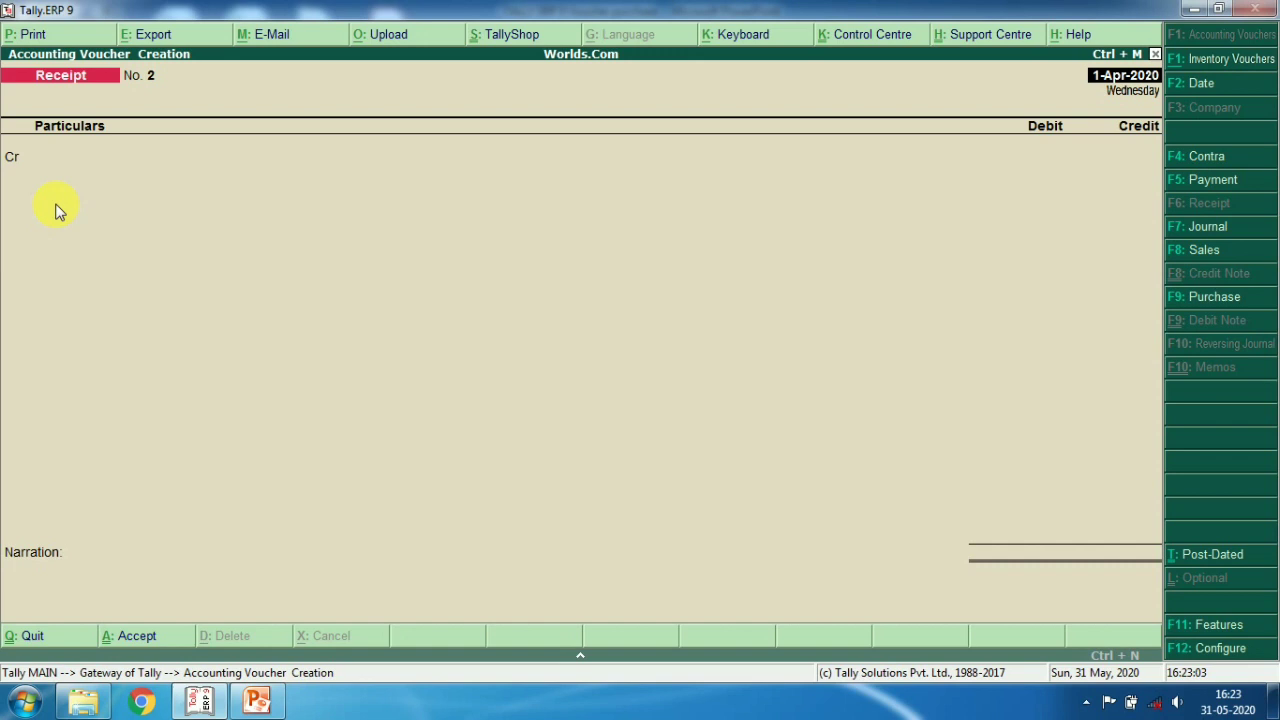
{"action": "key", "text": "F9"}
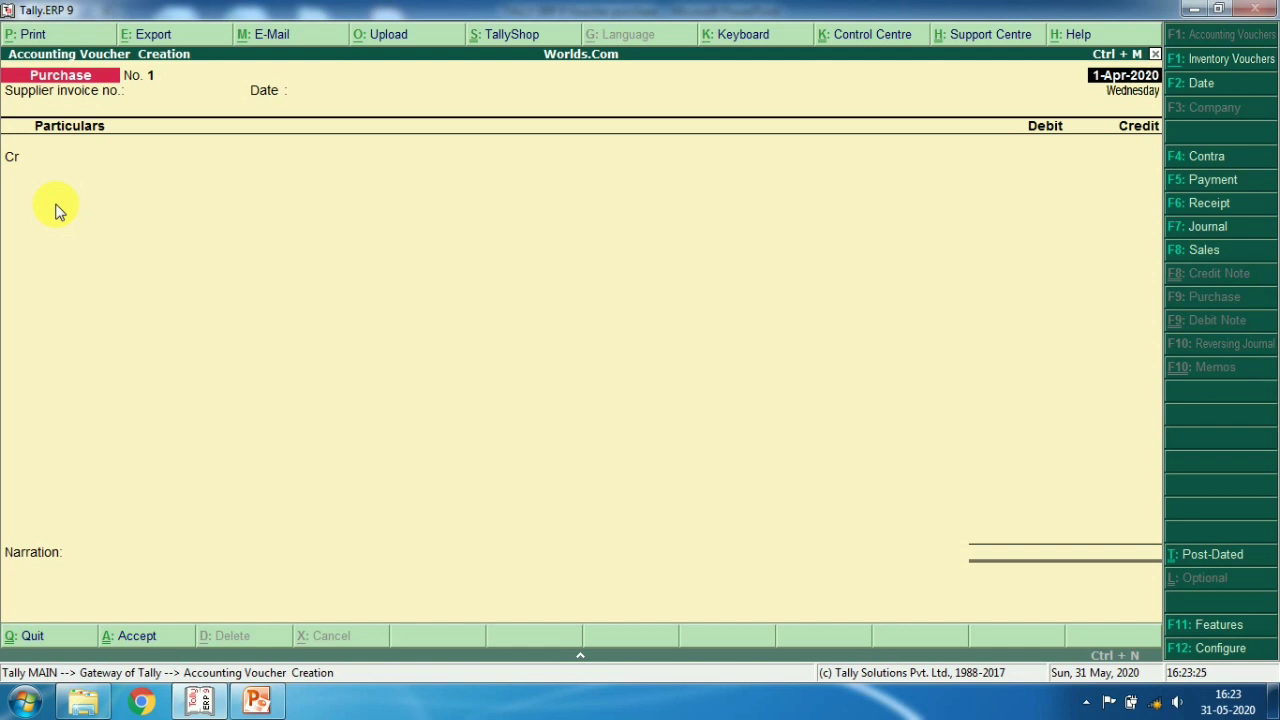
Enter supplier invoice number 101 and keep 1-Apr-2020 as both the voucher date and the invoice date
{"action": "key", "text": "Return"}
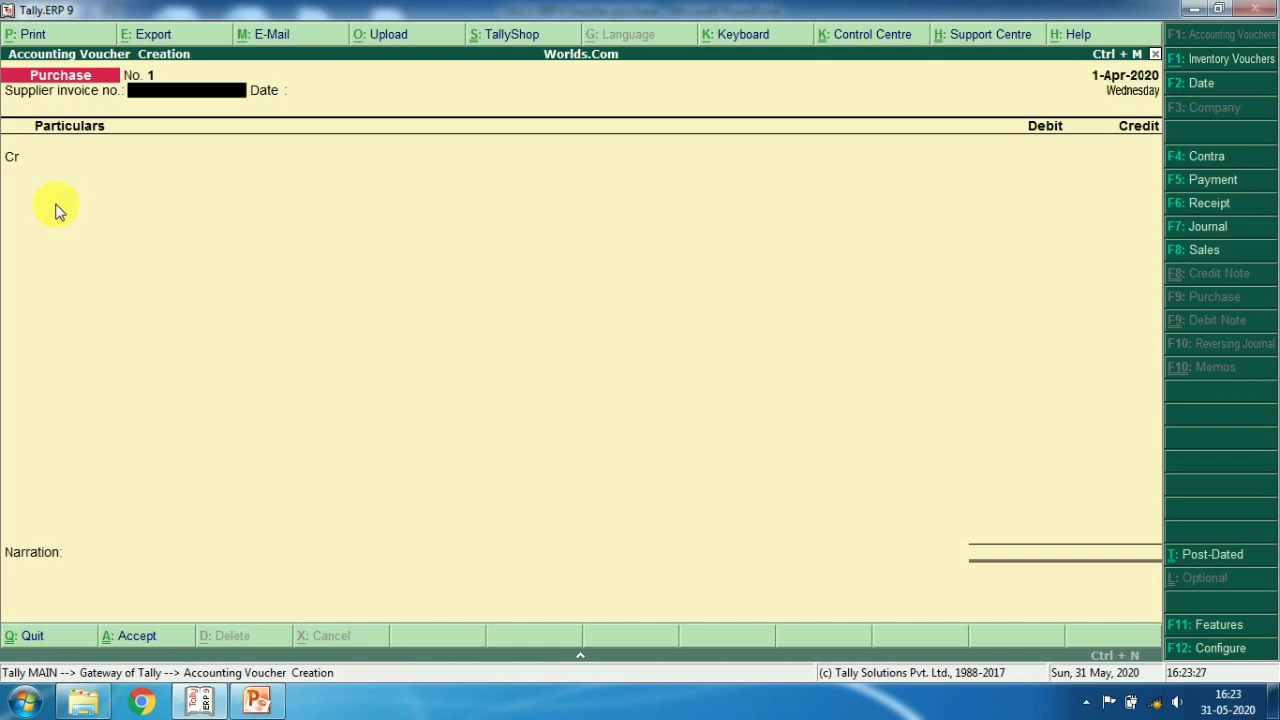
{"action": "type", "text": "101"}
{"action": "key", "text": "Return"}
{"action": "key", "text": "Return"}
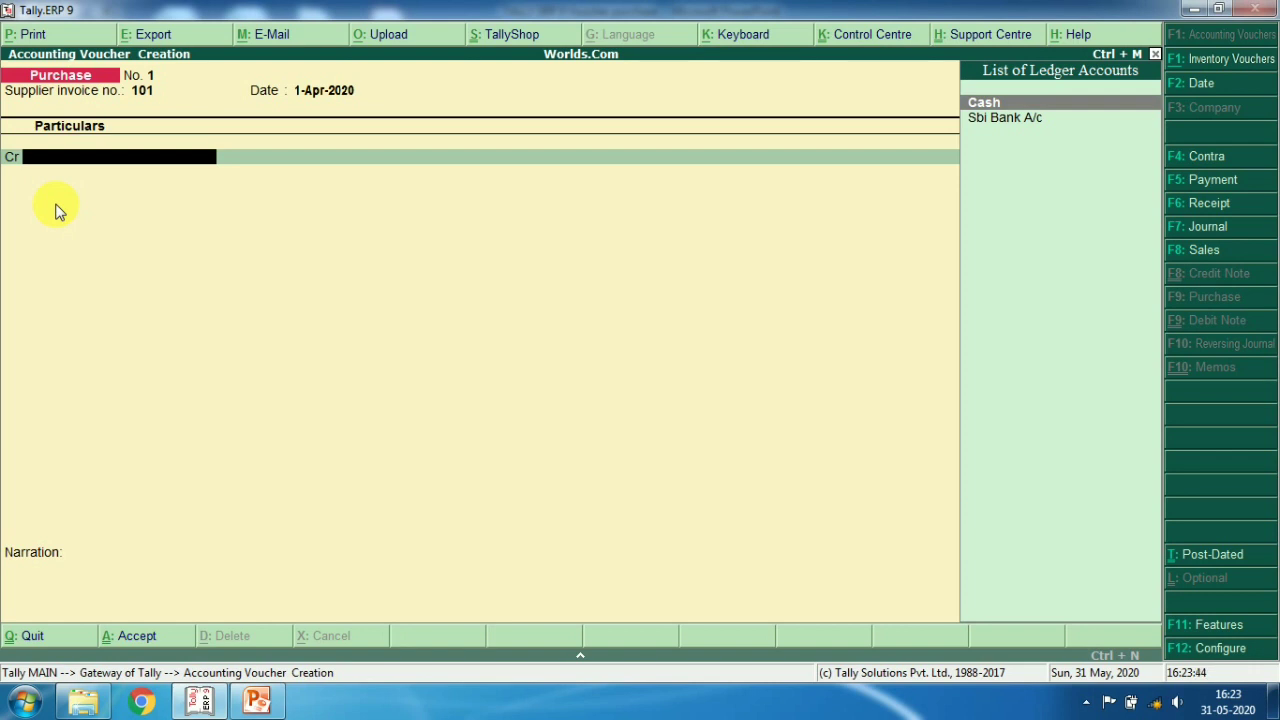
Credit the Cash ledger with 5,000, accepting the default supplier details
{"action": "key", "text": "Return"}
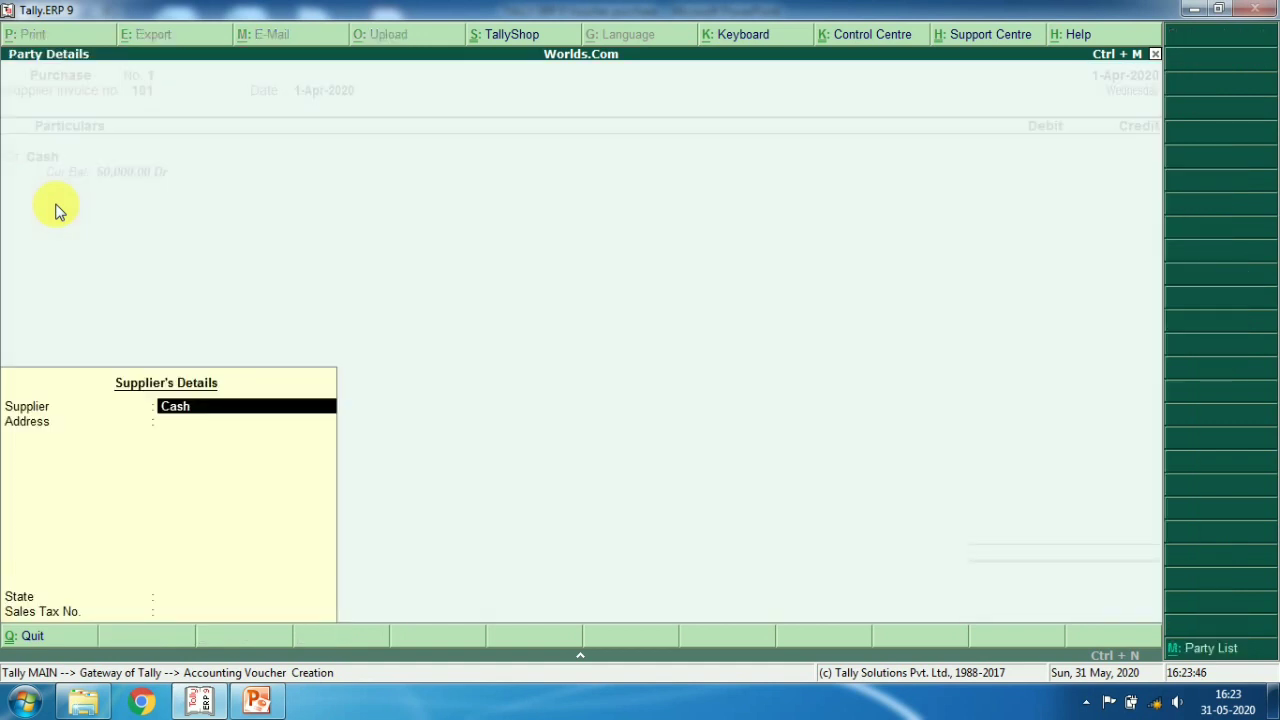
{"action": "key", "text": "Return"}
{"action": "key", "text": "Return"}
{"action": "key", "text": "Return"}
{"action": "key", "text": "Return"}
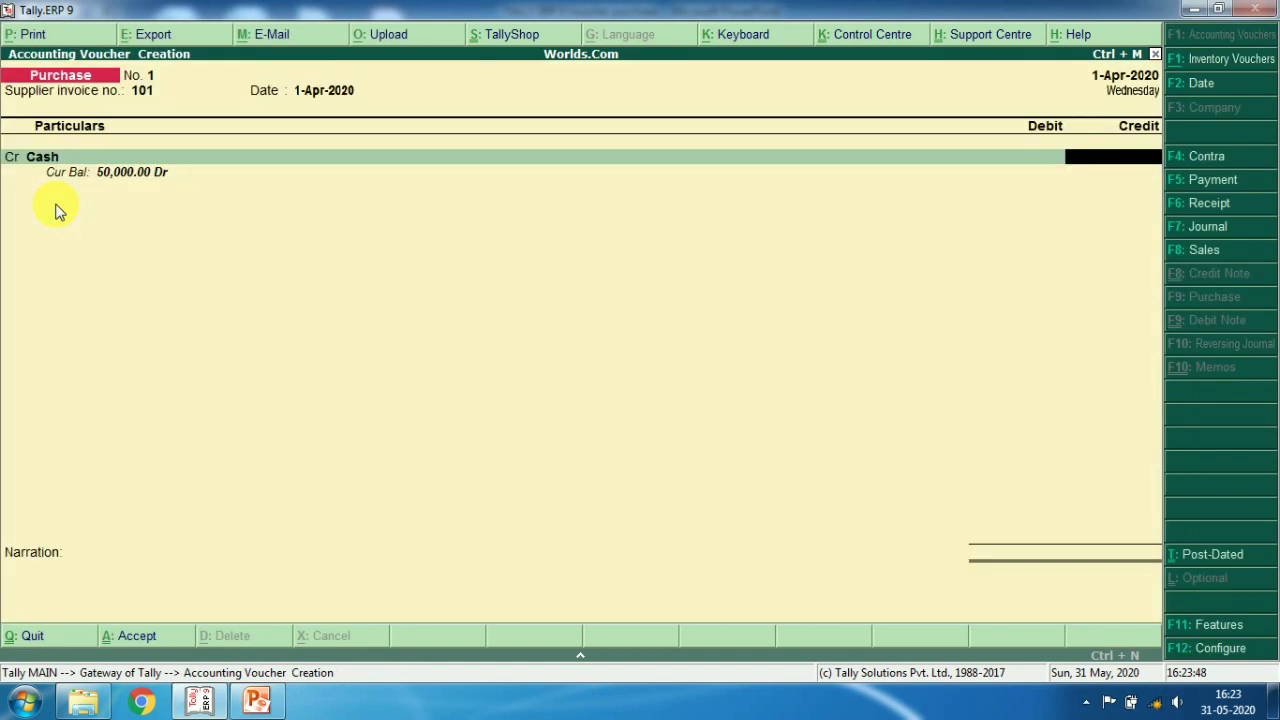
{"action": "type", "text": "5000"}
{"action": "key", "text": "Return"}
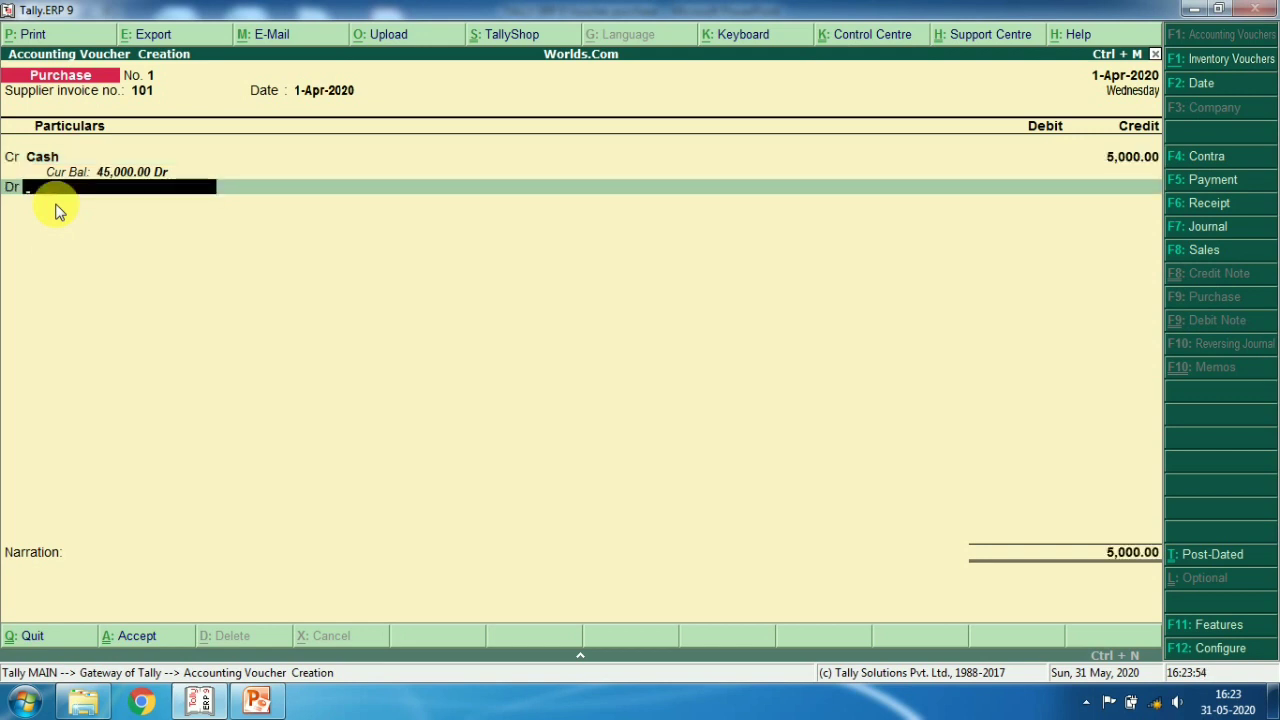
Create a ledger named Purchase A/c under Purchase Accounts for the voucher's debit line, keeping inventory values affected at Yes
{"action": "key", "text": "alt+c"}
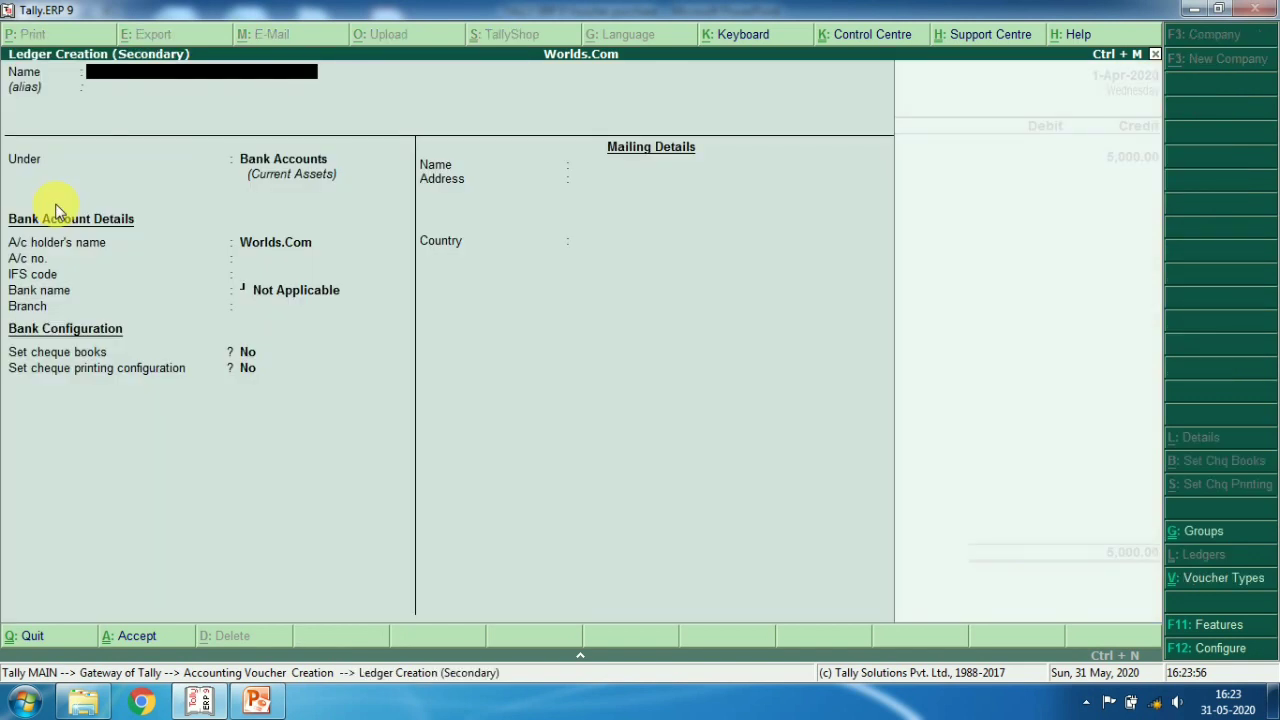
{"action": "type", "text": "Purchase a/c"}
{"action": "key", "text": "Return"}
{"action": "key", "text": "Return"}
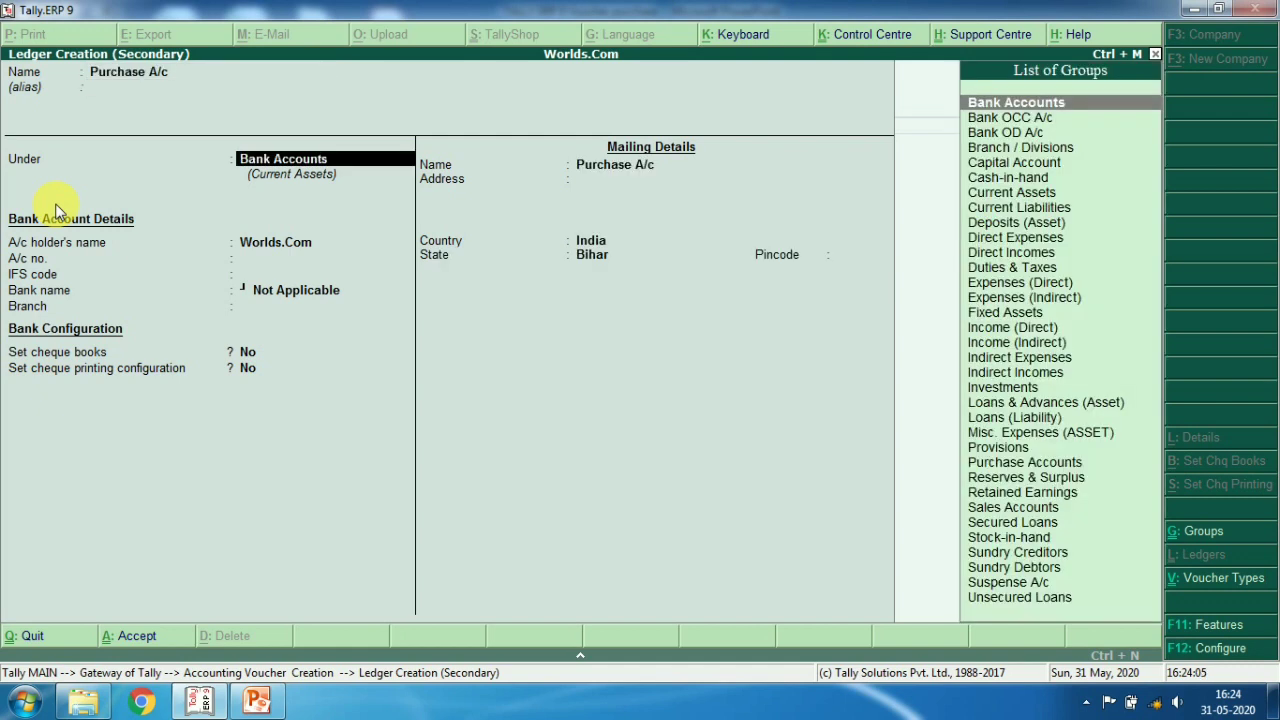
{"action": "type", "text": "Pur"}
{"action": "key", "text": "Return"}
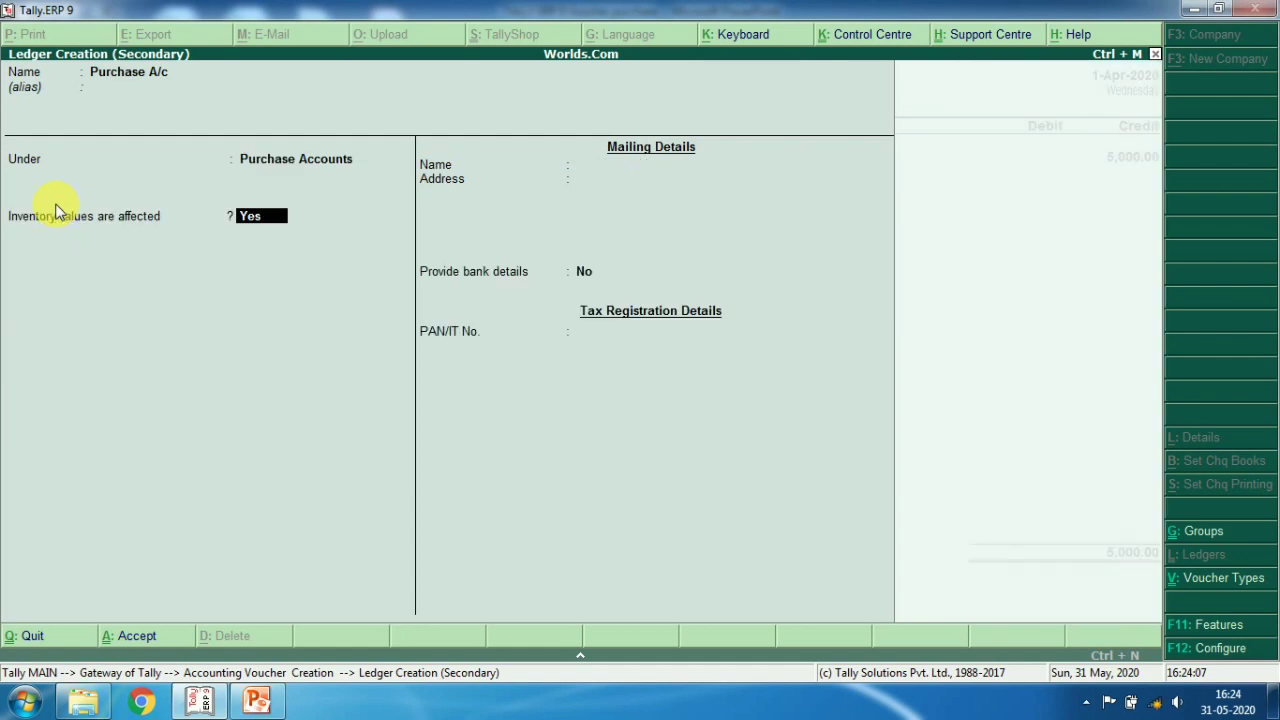
{"action": "key", "text": "Return"}
{"action": "key", "text": "ctrl+a"}
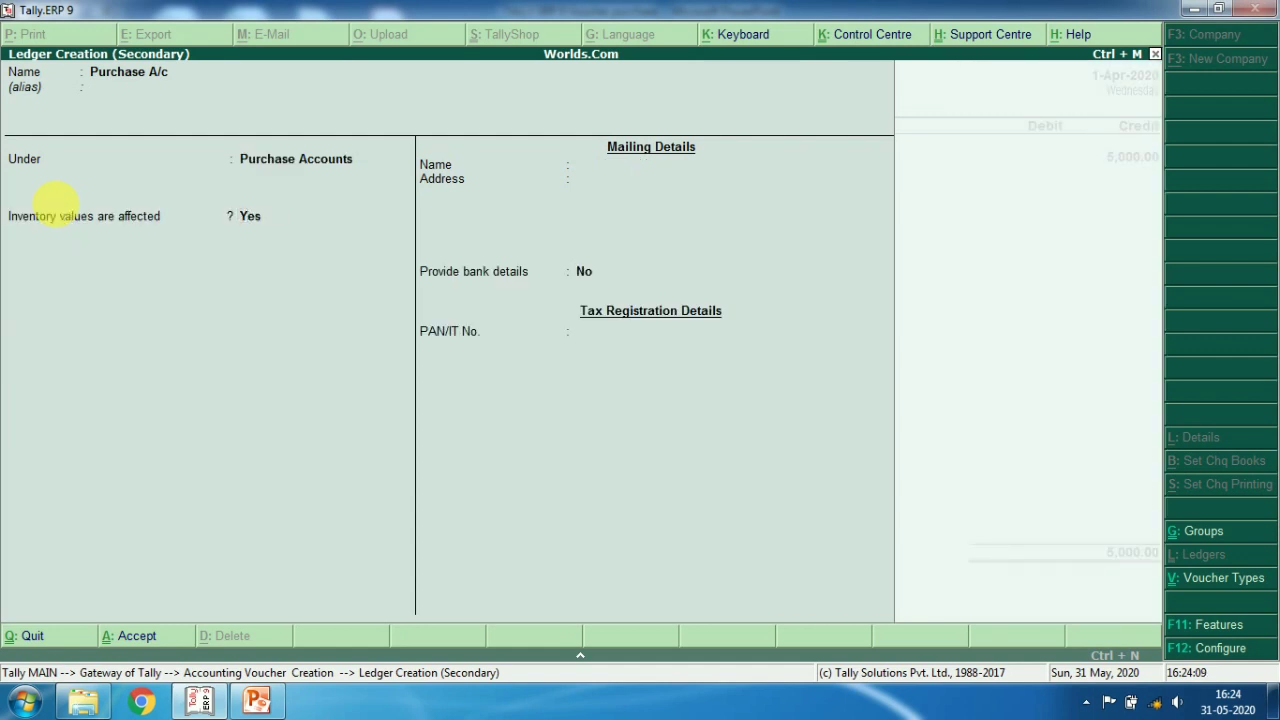
{"action": "key", "text": "Return"}
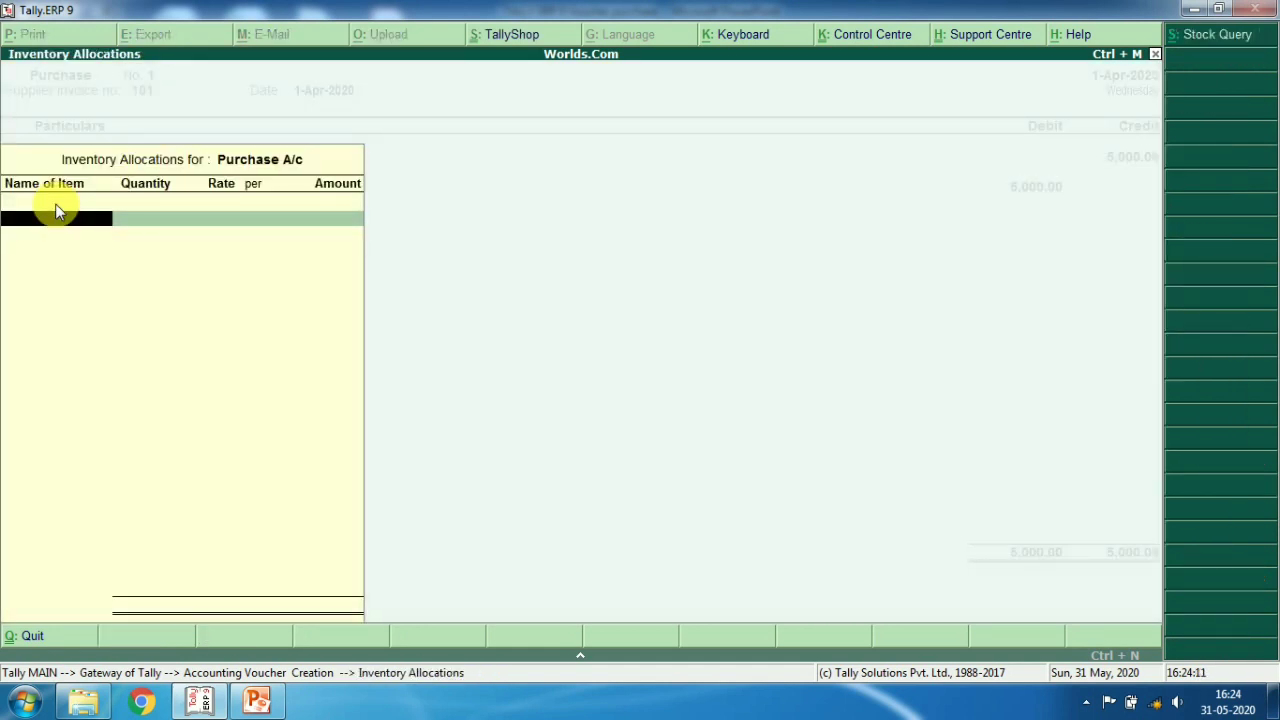
Leave the inventory allocations and alter the Purchase A/c ledger so that inventory values affected is No
{"action": "key", "text": "Escape"}
{"action": "key", "text": "Return"}
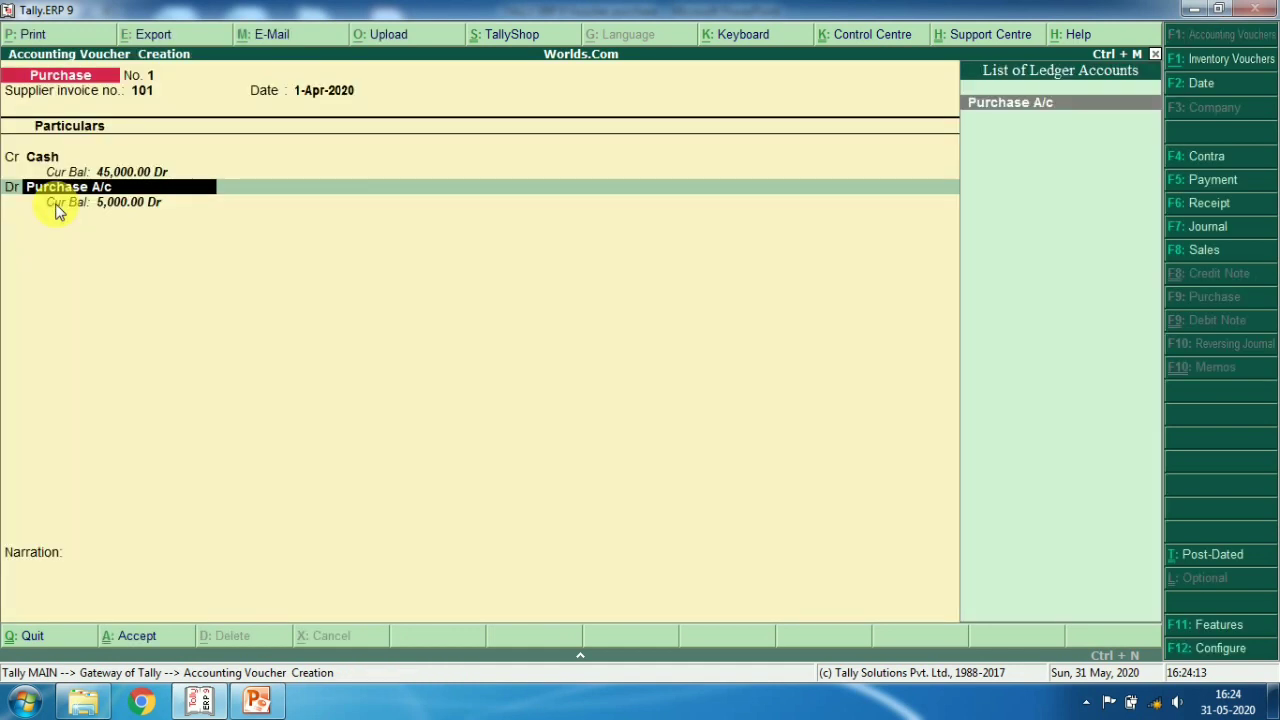
{"action": "key", "text": "ctrl+Return"}
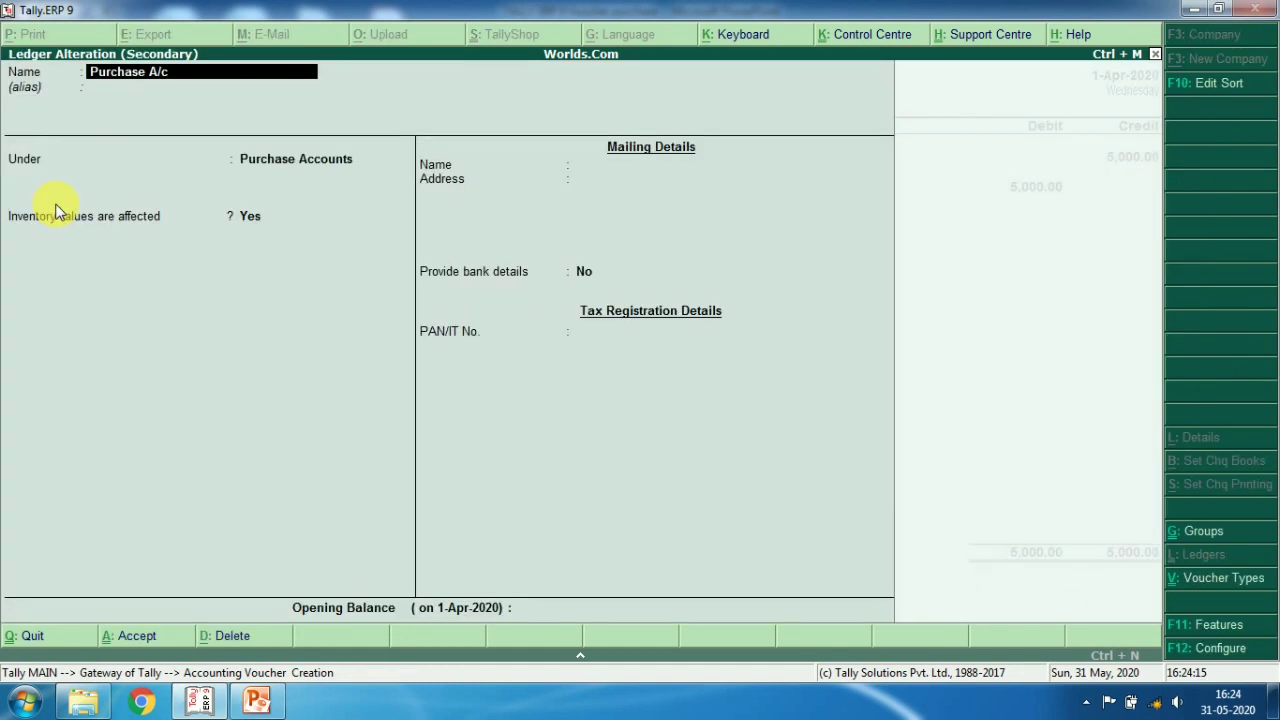
{"action": "key", "text": "Return"}
{"action": "key", "text": "Return"}
{"action": "key", "text": "Return"}
{"action": "type", "text": "n"}
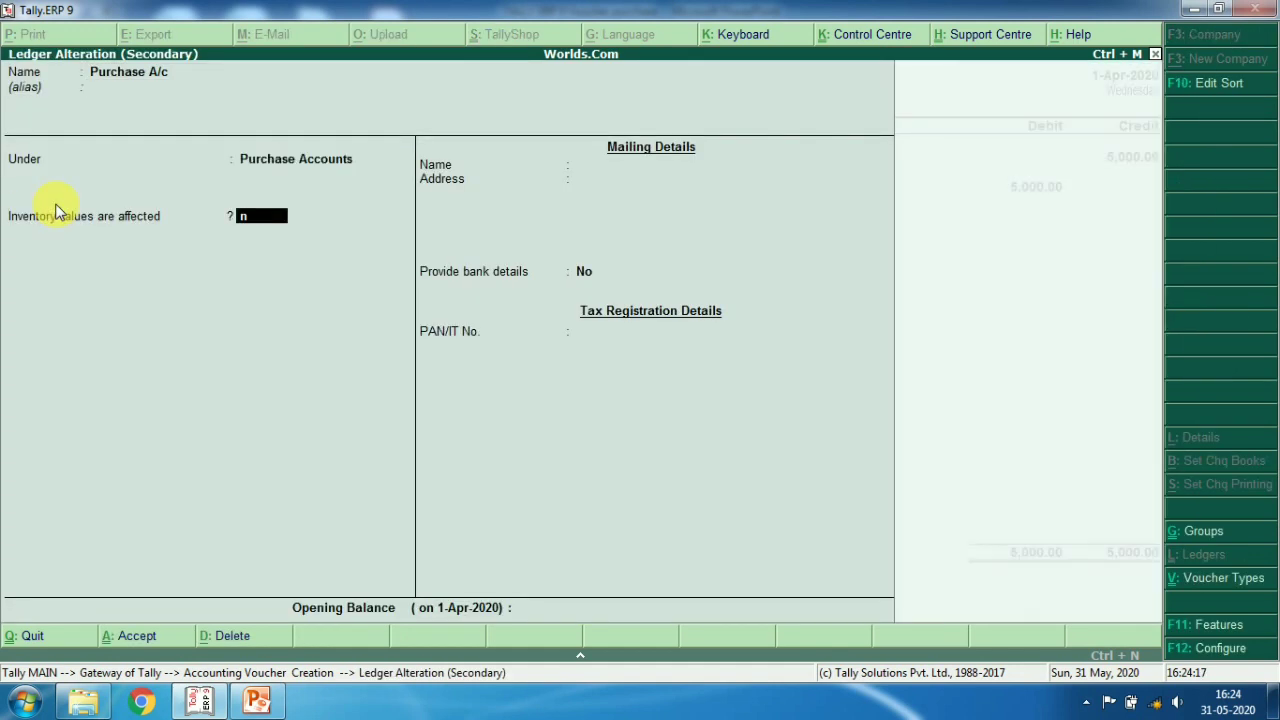
{"action": "key", "text": "Return"}
{"action": "key", "text": "ctrl+a"}
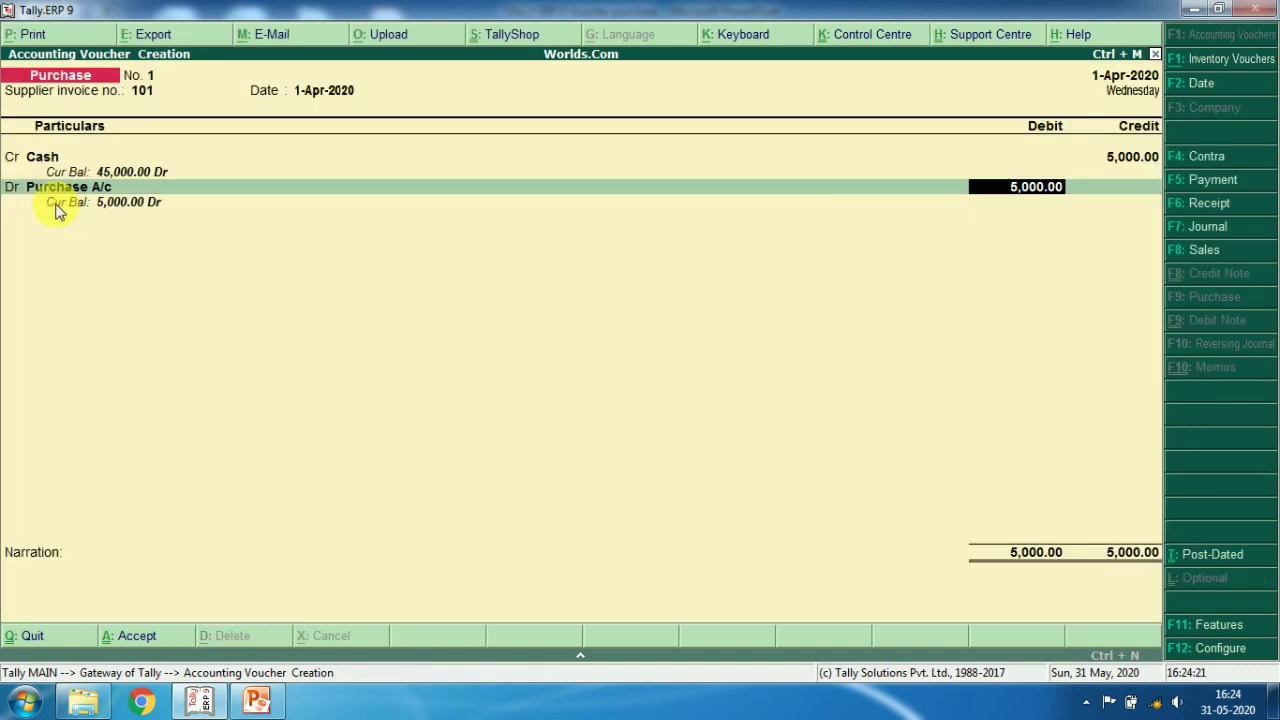
Keep 5,000 as the Purchase A/c debit, enter the narration "Being purcase in cash" and save the voucher
{"action": "key", "text": "Return"}
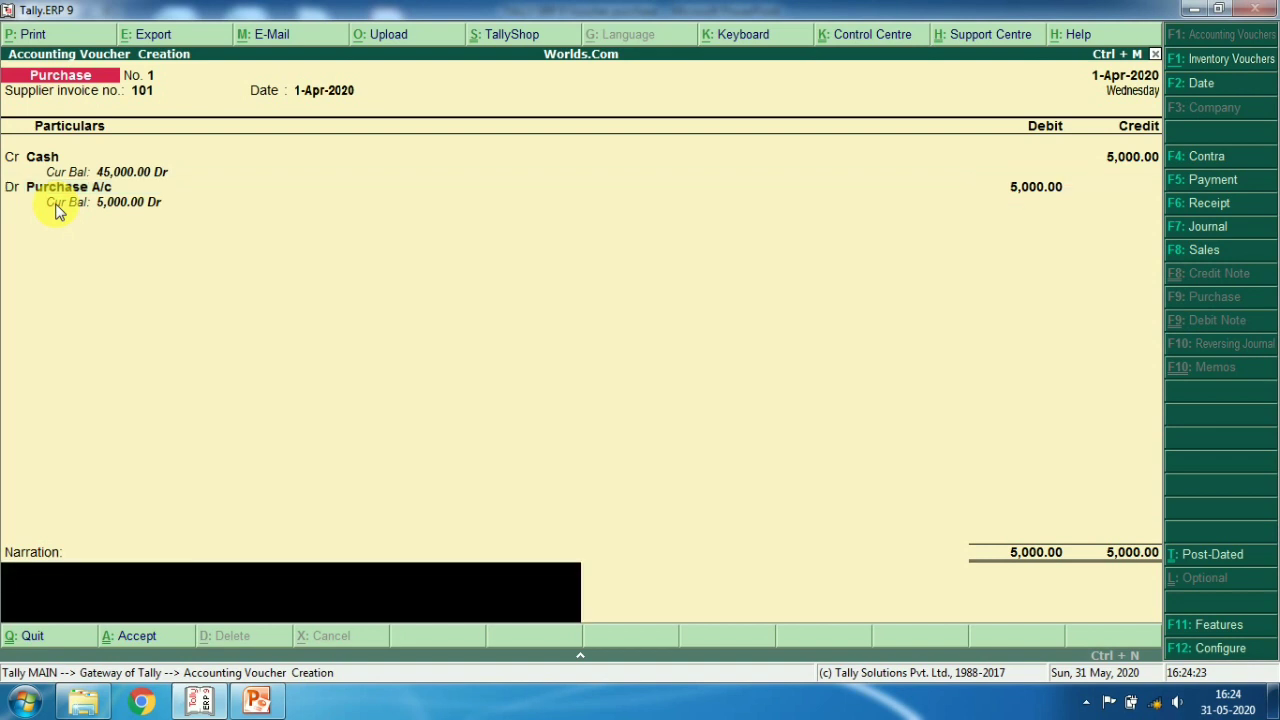
{"action": "key", "text": "Return"}
{"action": "type", "text": "n"}
{"action": "type", "text": "Bi"}
{"action": "key", "text": "BackSpace"}
{"action": "type", "text": "eing purcas"}
{"action": "type", "text": "e "}
{"action": "type", "text": "form"}
{"action": "key", "text": "BackSpace"}
{"action": "key", "text": "BackSpace"}
{"action": "key", "text": "BackSpace"}
{"action": "key", "text": "BackSpace"}
{"action": "type", "text": "in cash"}
{"action": "key", "text": "Return"}
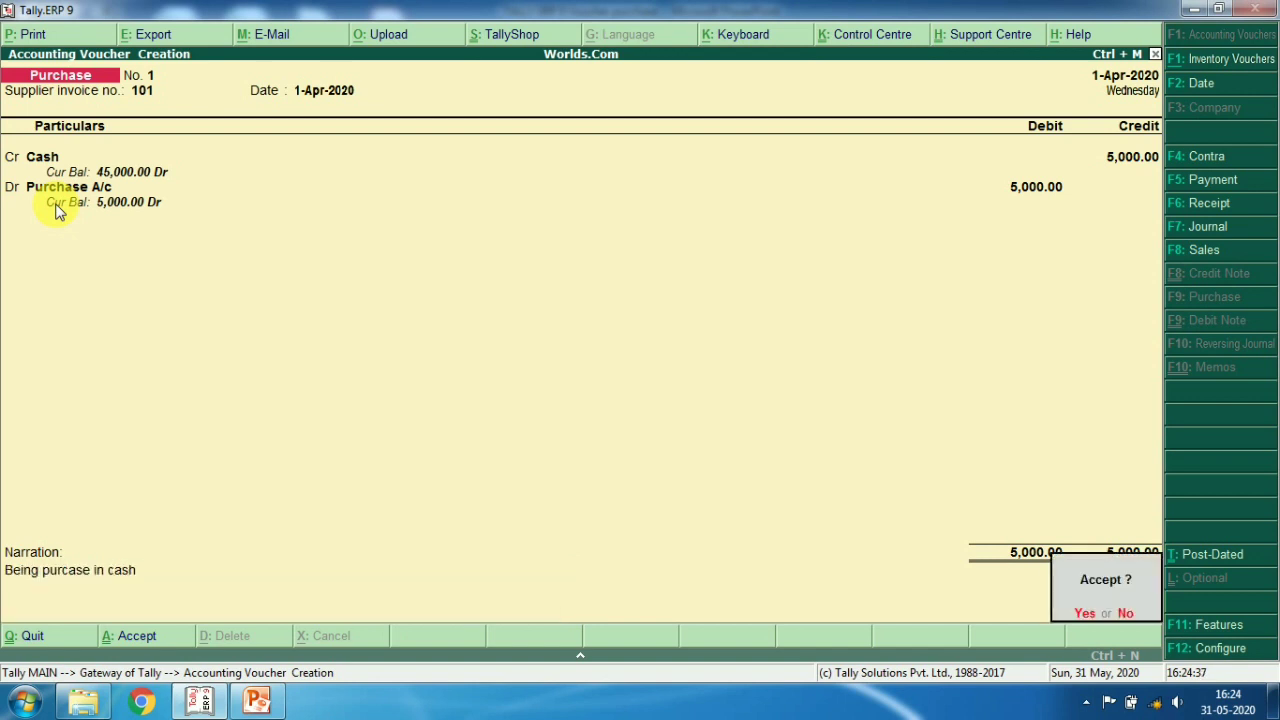
{"action": "key", "text": "Return"}
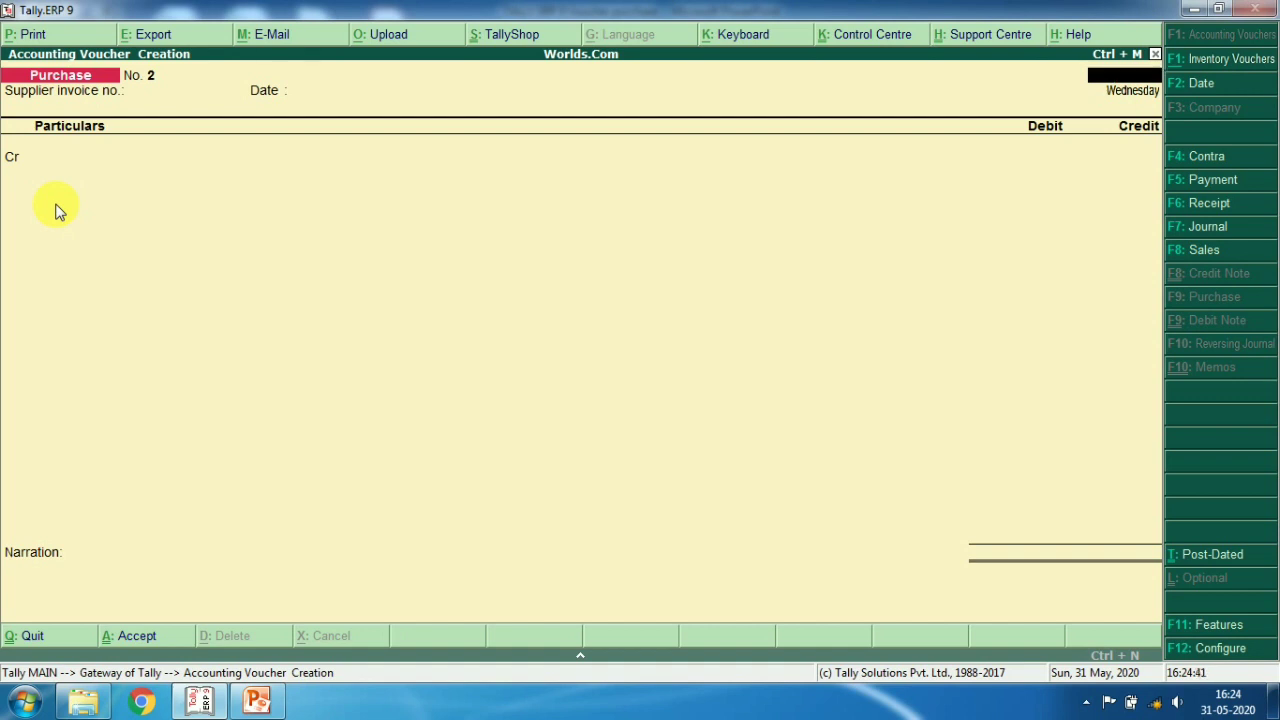
Leave voucher creation and open the Day Book report for the company
{"action": "key", "text": "Escape"}
{"action": "key", "text": "y"}
{"action": "key", "text": "Down"}
{"action": "key", "text": "Down"}
{"action": "key", "text": "Down"}
{"action": "key", "text": "Down"}
{"action": "key", "text": "Down"}
{"action": "key", "text": "Down"}
{"action": "key", "text": "Down"}
{"action": "key", "text": "Down"}
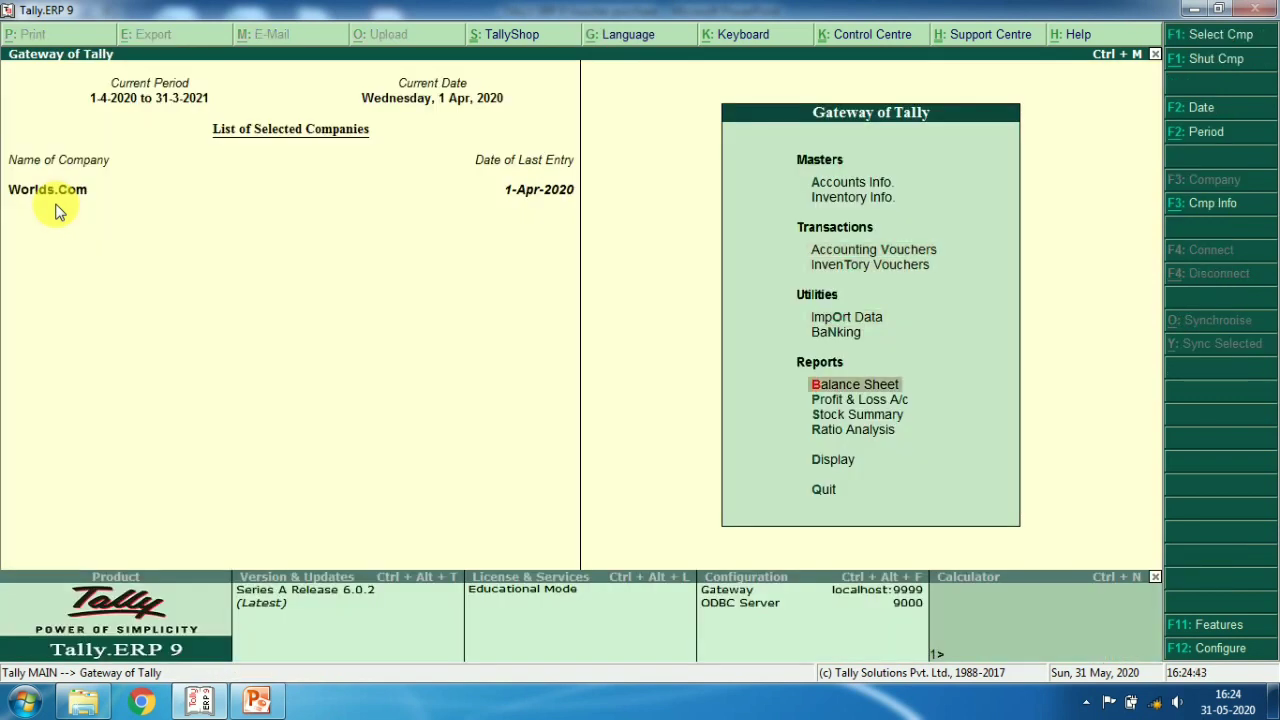
{"action": "key", "text": "Return"}
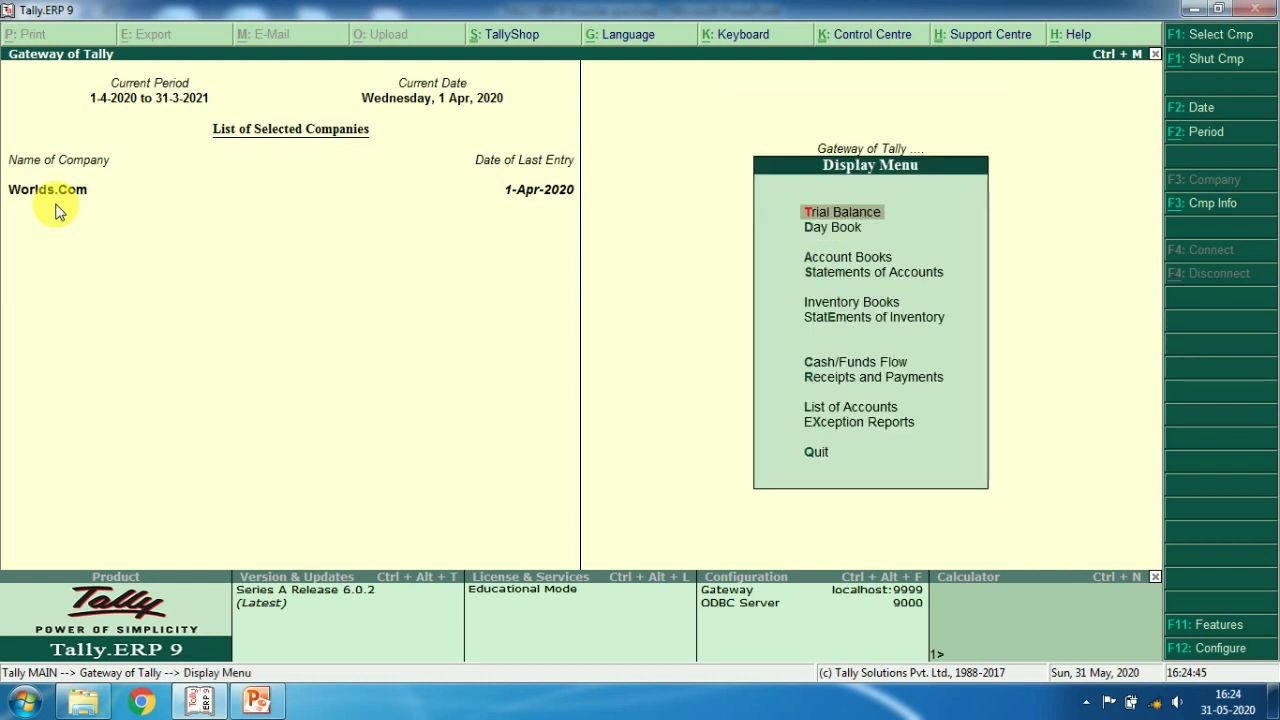
{"action": "key", "text": "Down"}
{"action": "key", "text": "Return"}
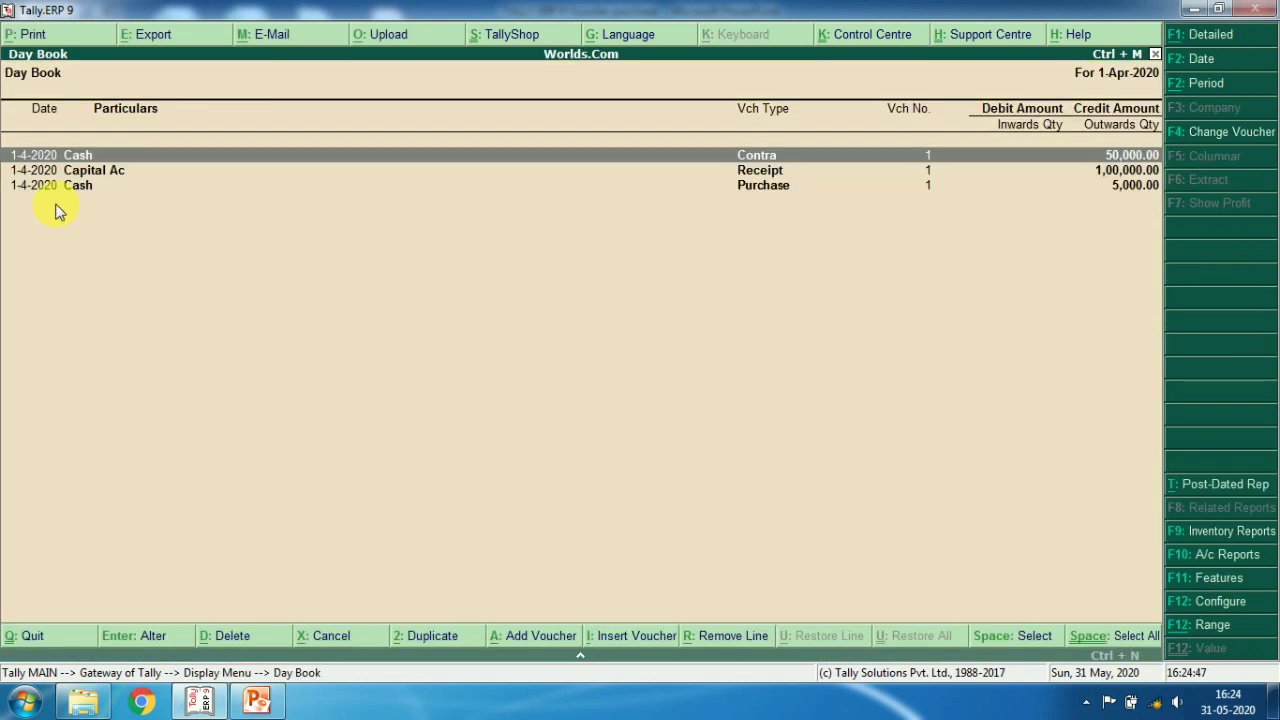
Open the purchase voucher from the Day Book to review its entries, and return to the Gateway of Tally
{"action": "key", "text": "Down"}
{"action": "key", "text": "Down"}
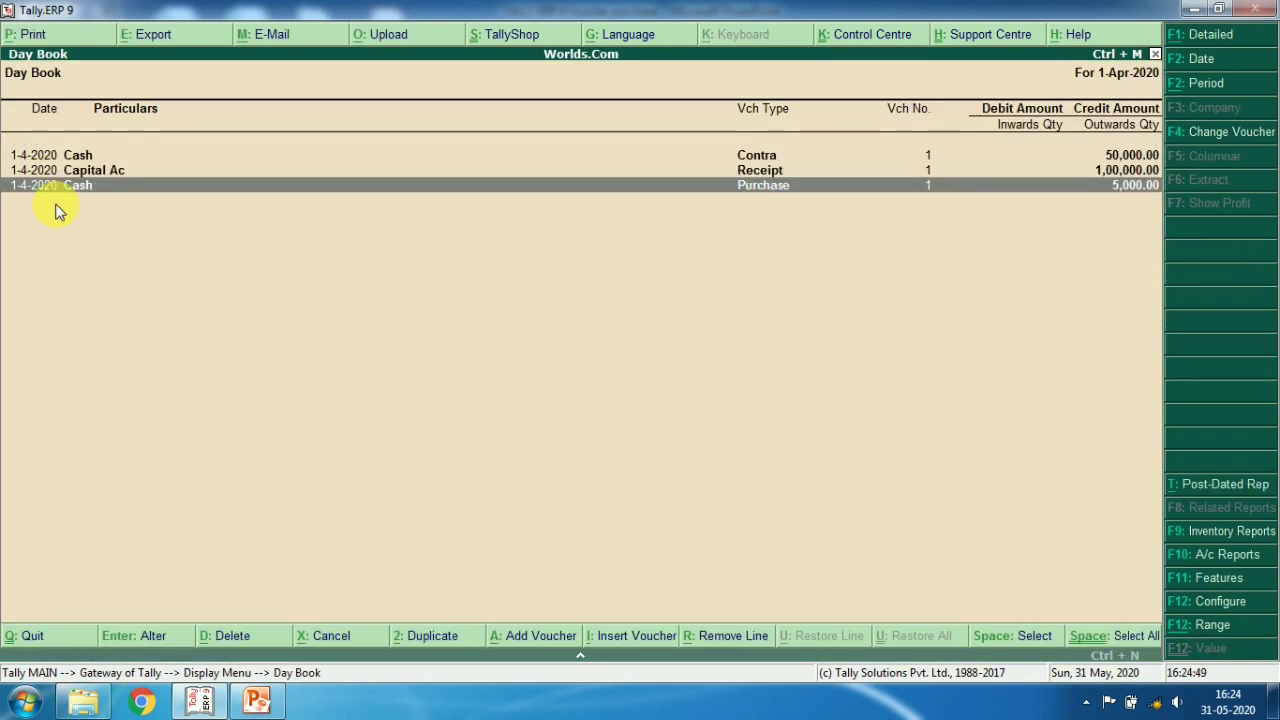
{"action": "key", "text": "Return"}
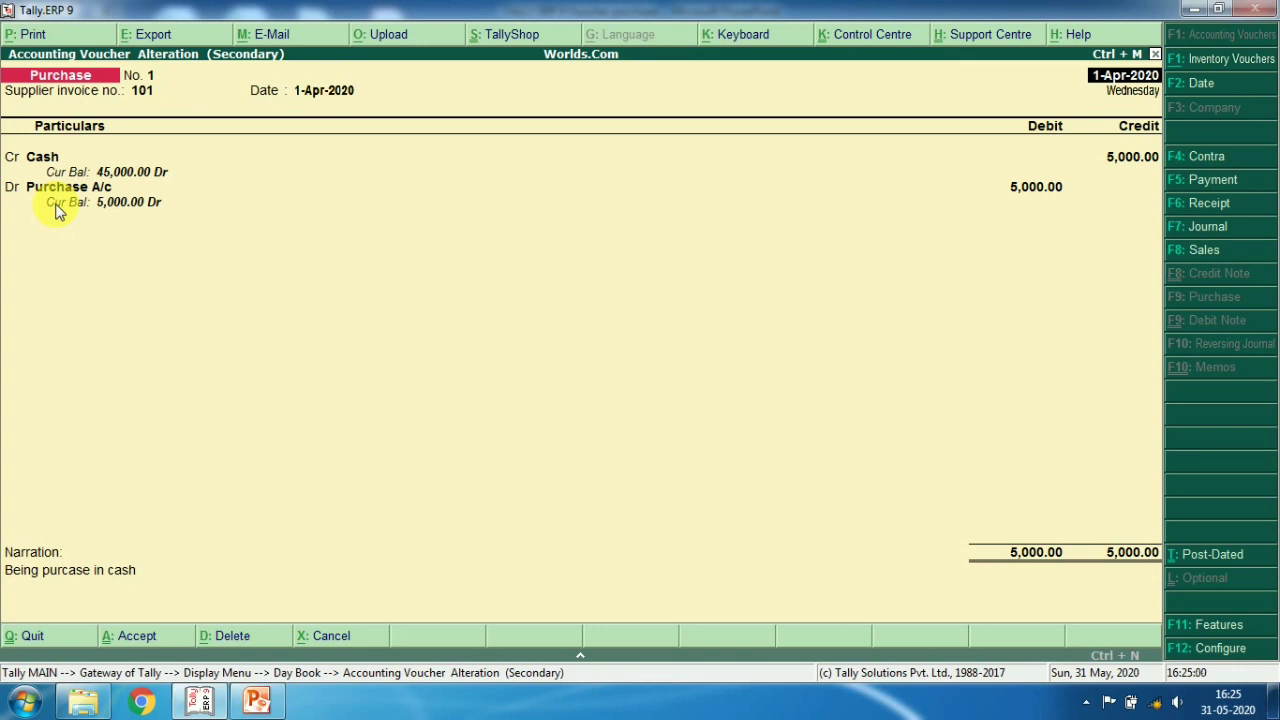
{"action": "key", "text": "Escape"}
{"action": "key", "text": "Escape"}
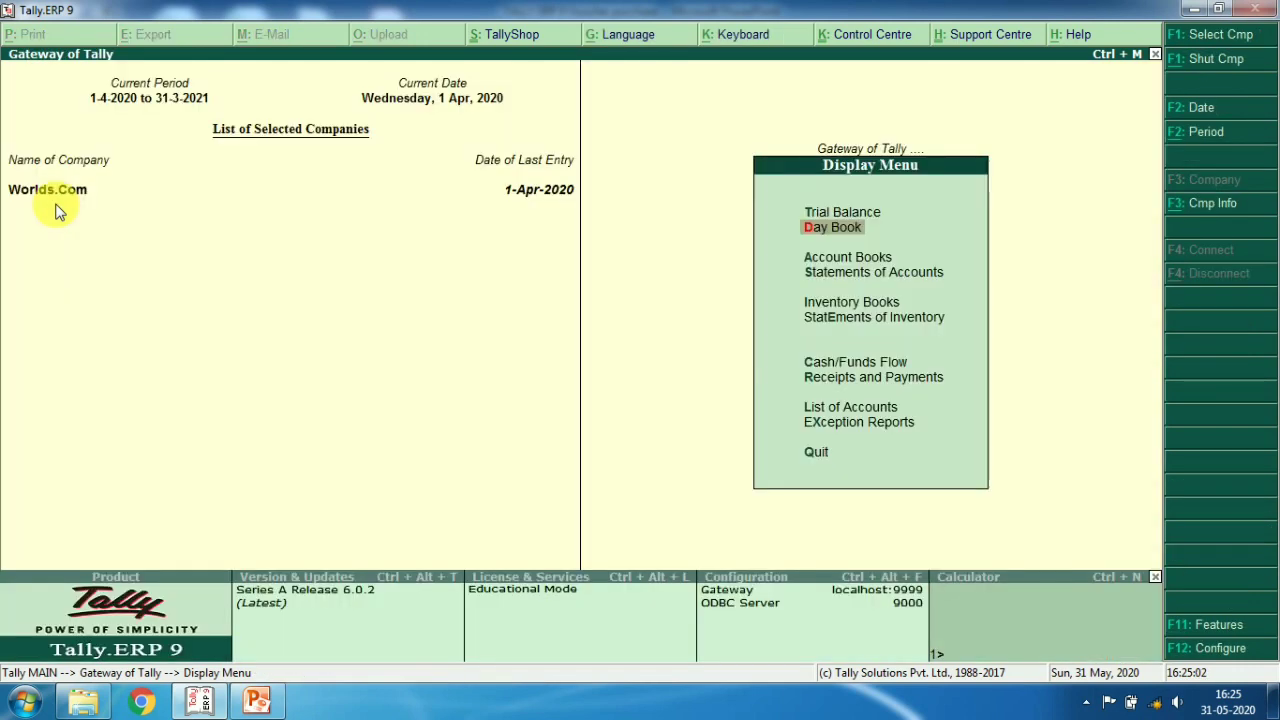
{"action": "key", "text": "Escape"}
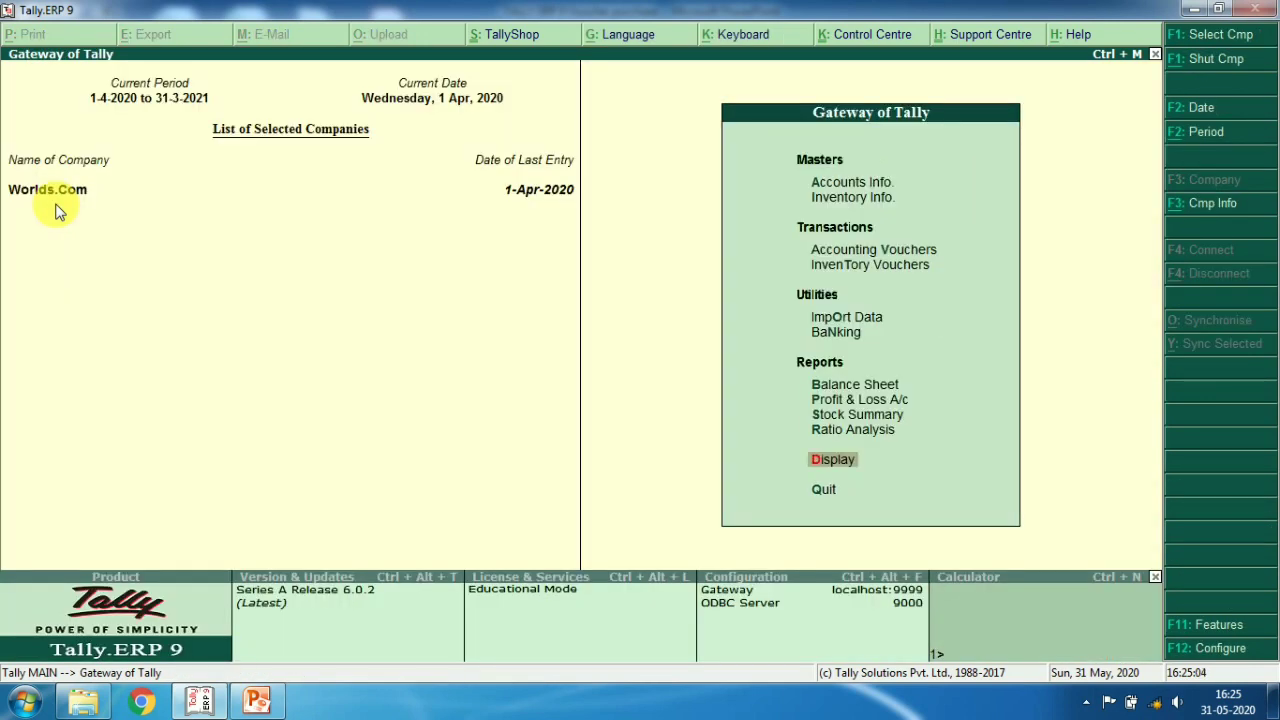
Start a new purchase voucher with supplier invoice number 202, keeping 1-Apr-2020 as the voucher and invoice date
{"action": "key", "text": "Up"}
{"action": "key", "text": "Up"}
{"action": "key", "text": "Up"}
{"action": "key", "text": "Up"}
{"action": "key", "text": "Up"}
{"action": "key", "text": "Up"}
{"action": "key", "text": "Up"}
{"action": "key", "text": "Up"}
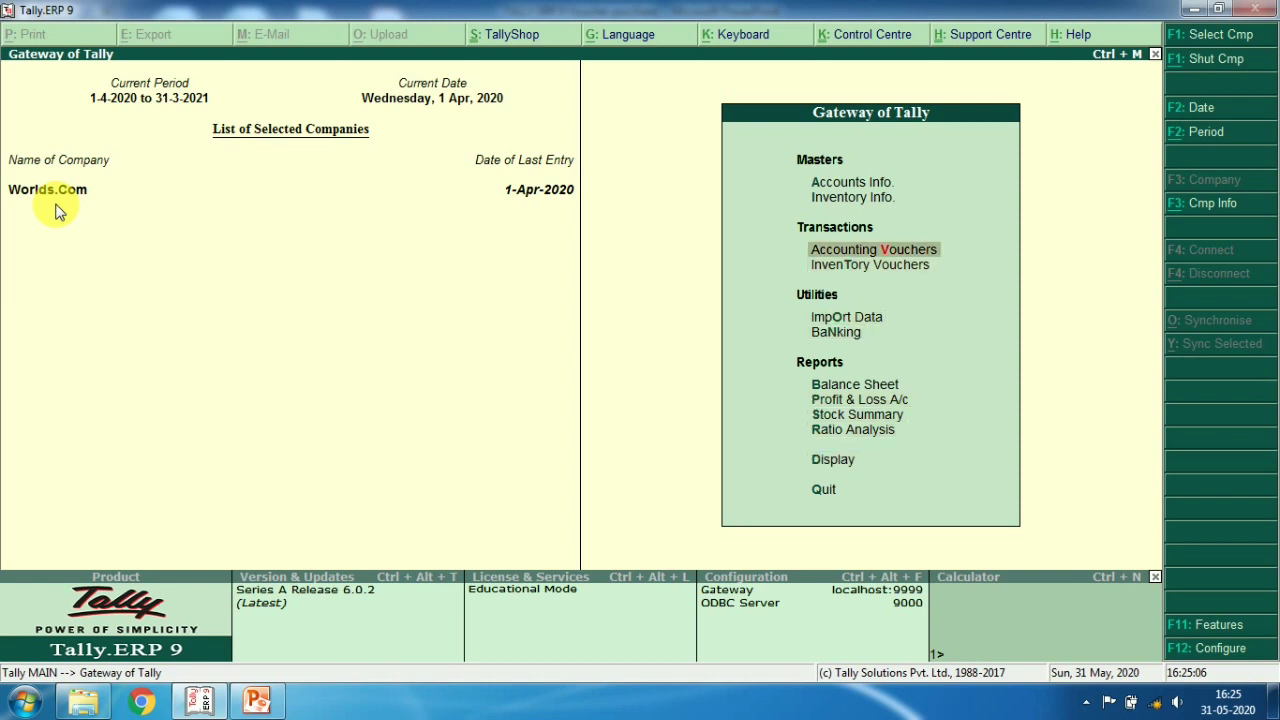
{"action": "key", "text": "Return"}
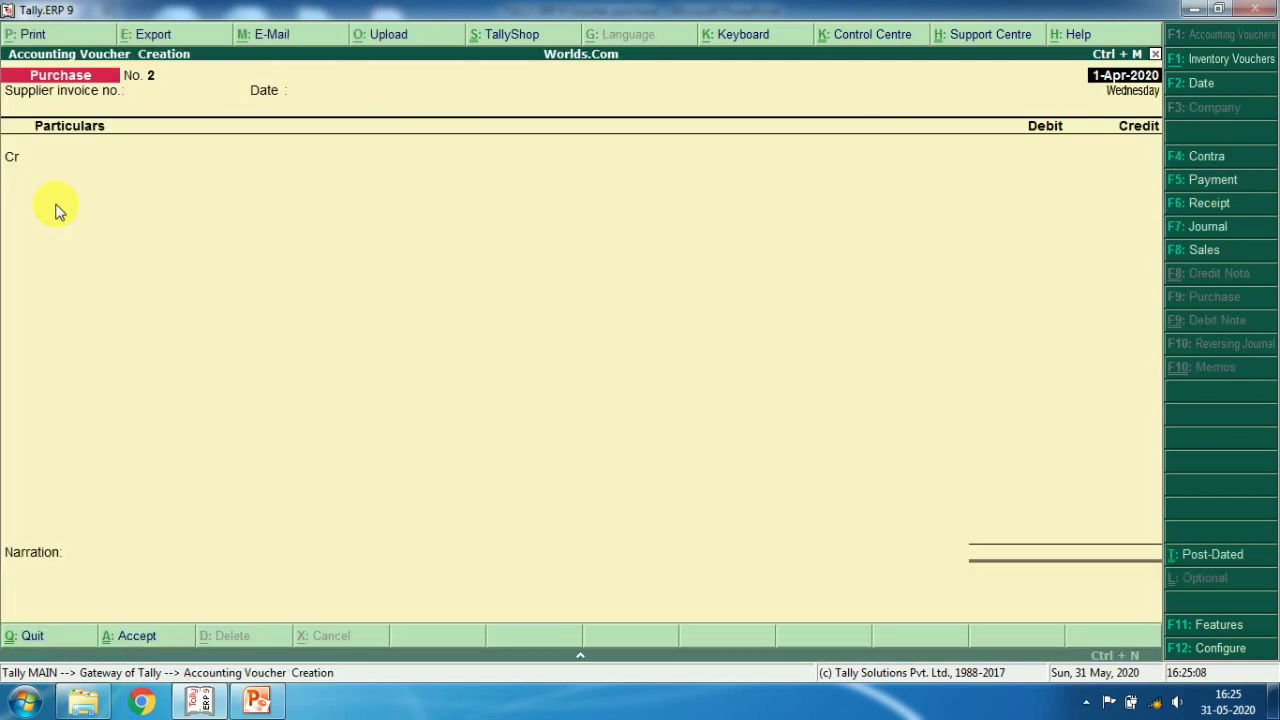
{"action": "key", "text": "Return"}
{"action": "type", "text": "202"}
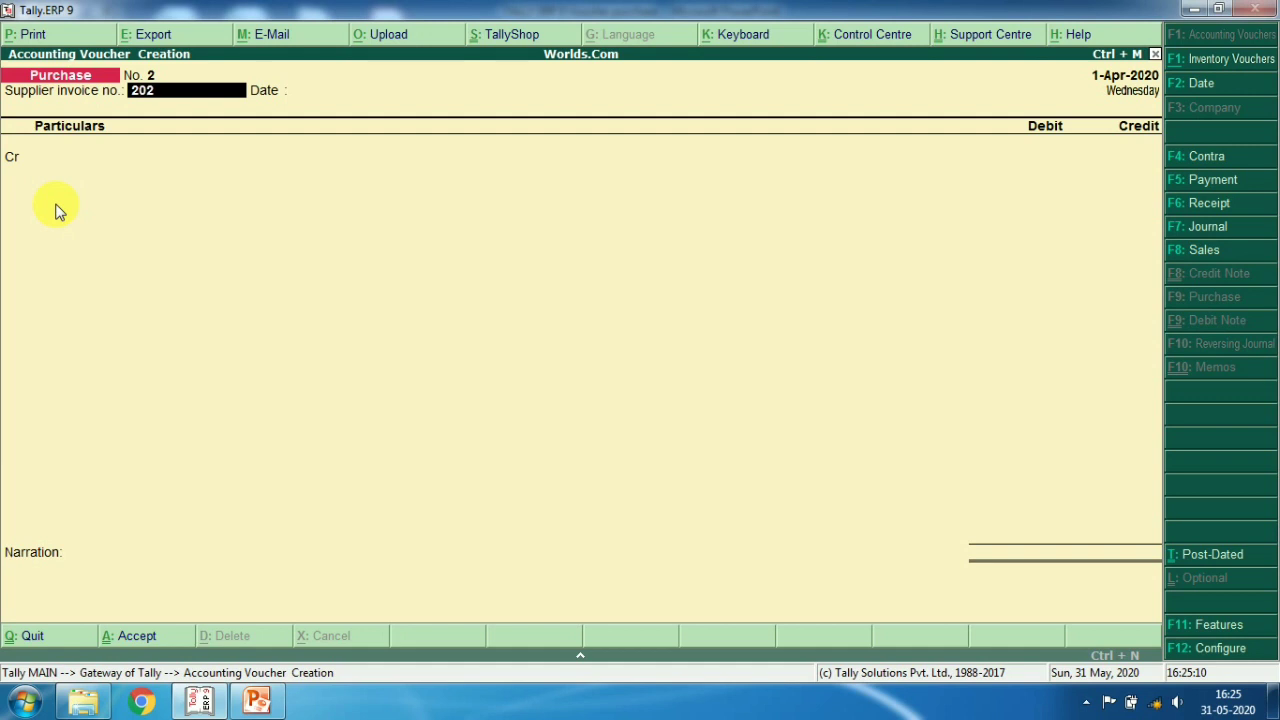
{"action": "key", "text": "Return"}
{"action": "key", "text": "Return"}
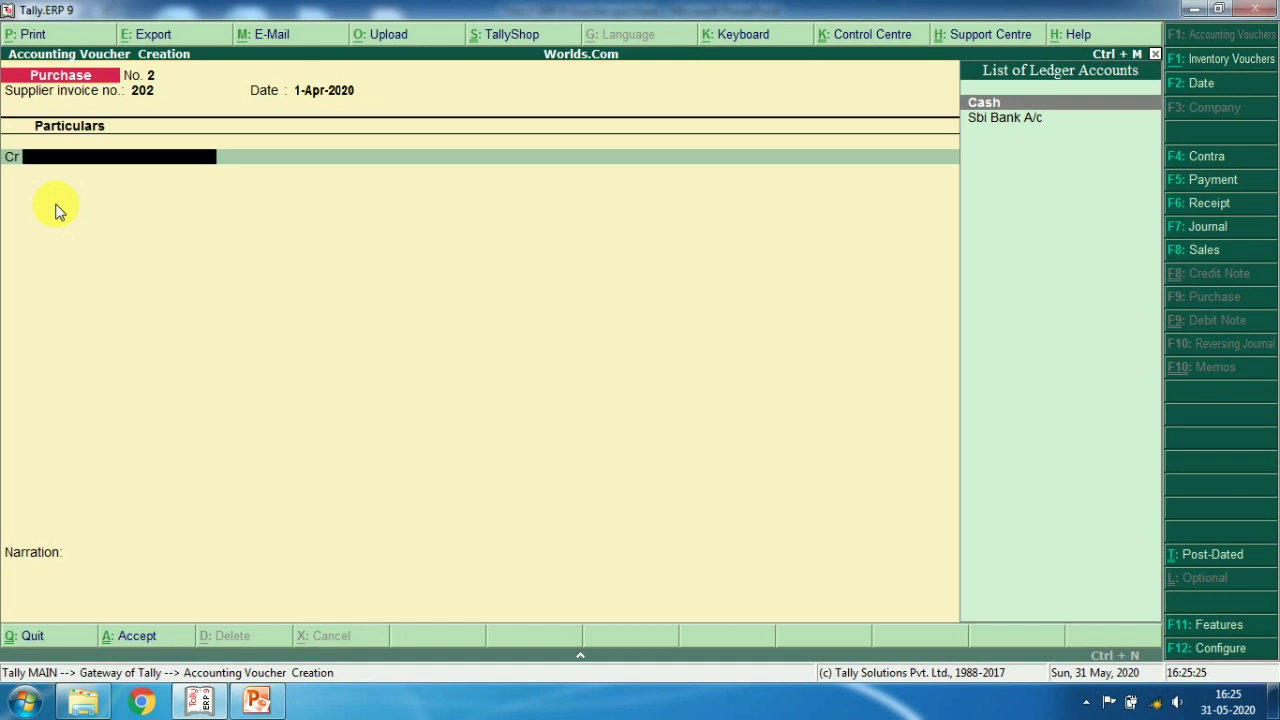
Start a new ledger for the credit line, named with the supplier's name plus A/c, and group it under Sundry Creditors
{"action": "key", "text": "alt+c"}
{"action": "type", "text": "P"}
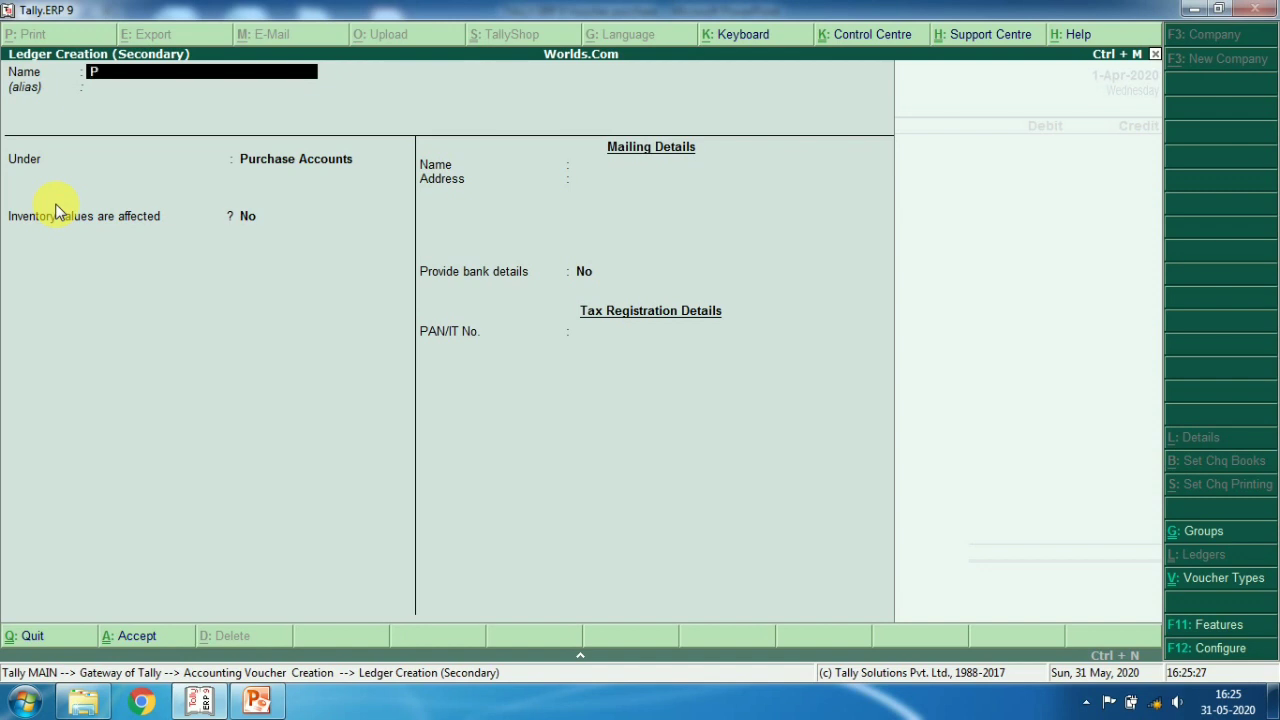
{"action": "key", "text": "BackSpace"}
{"action": "type", "text": "Ra"}
{"action": "type", "text": "m"}
{"action": "type", "text": " /ac"}
{"action": "key", "text": "BackSpace"}
{"action": "key", "text": "BackSpace"}
{"action": "key", "text": "BackSpace"}
{"action": "type", "text": "Ac"}
{"action": "key", "text": "BackSpace"}
{"action": "key", "text": "BackSpace"}
{"action": "type", "text": "a/c"}
{"action": "key", "text": "Return"}
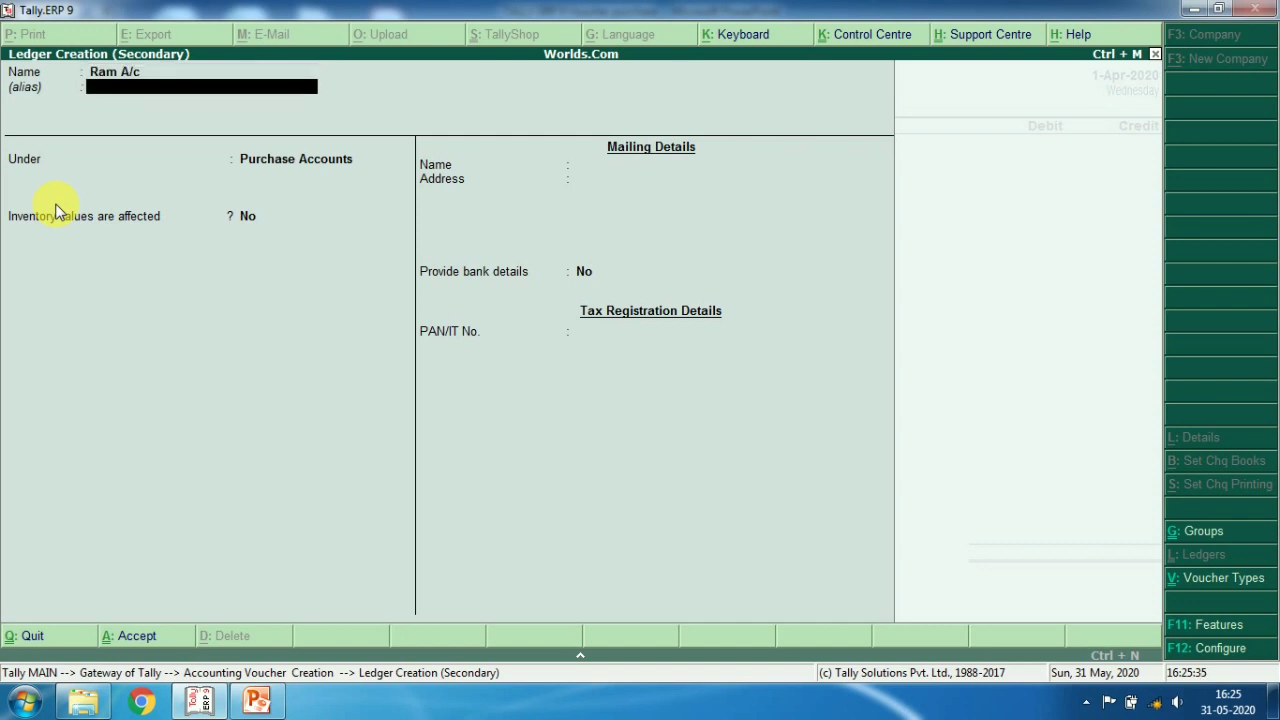
{"action": "key", "text": "Return"}
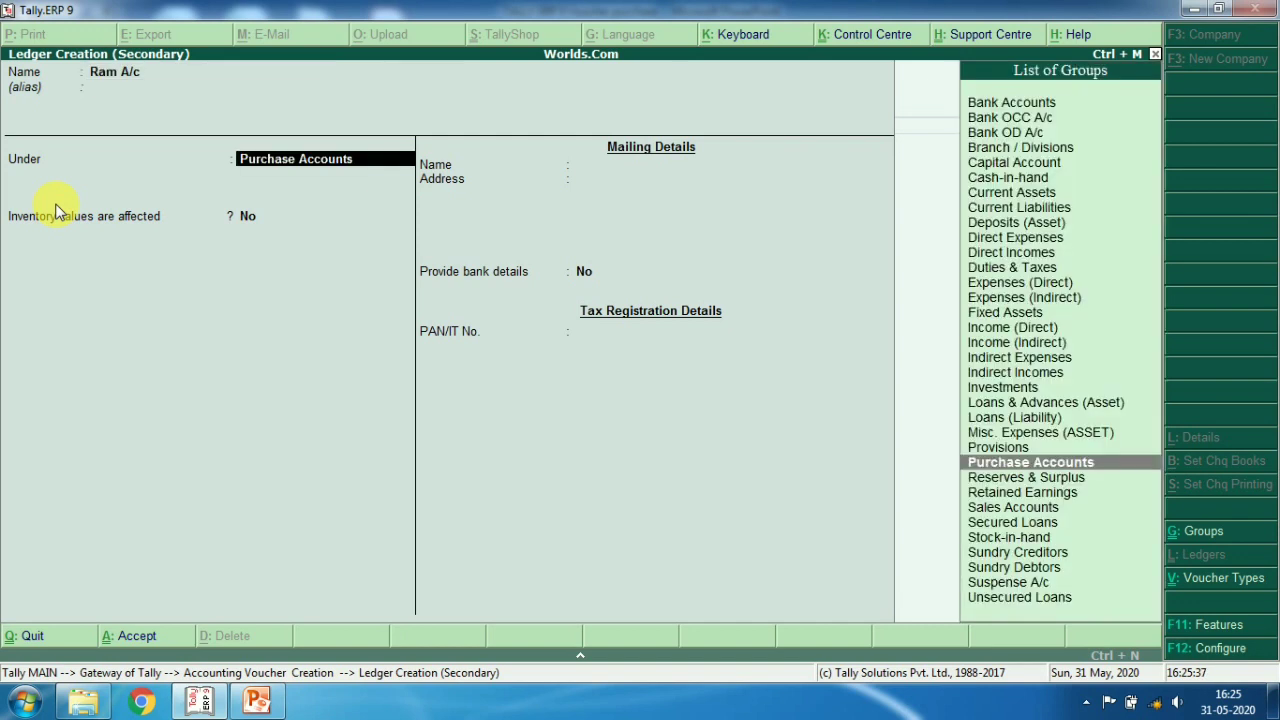
{"action": "type", "text": "Su"}
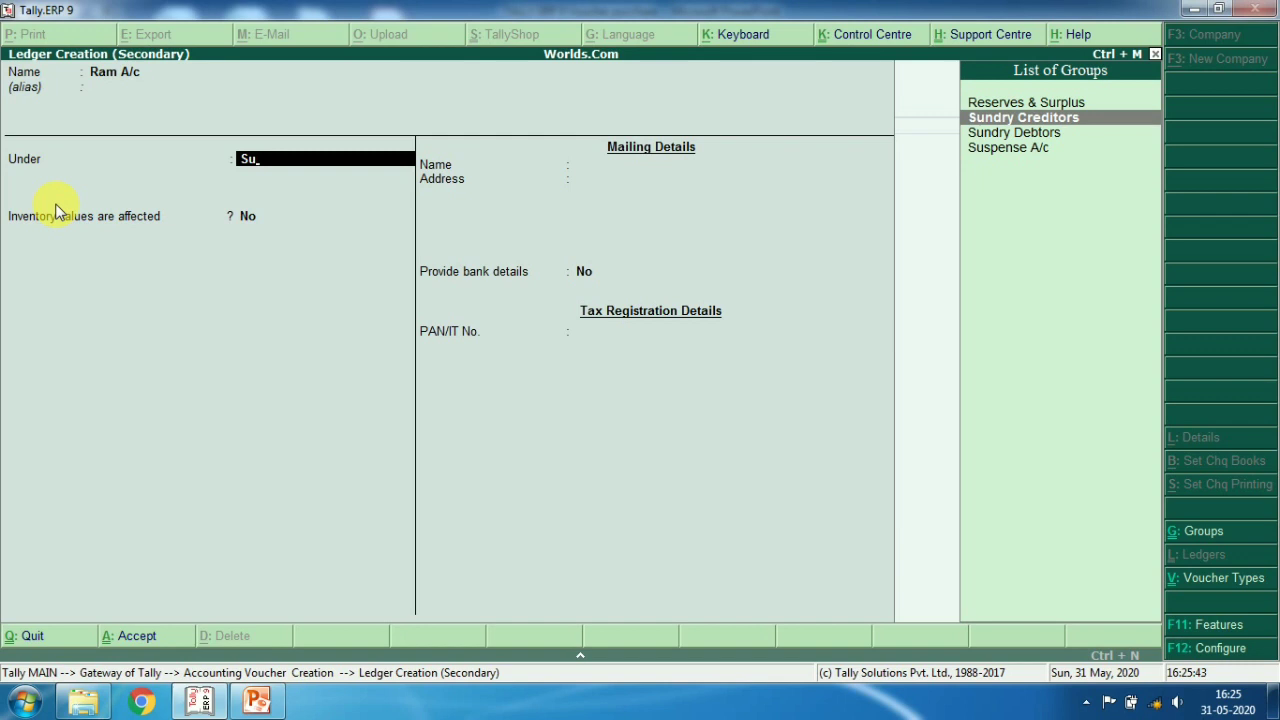
{"action": "key", "text": "Return"}
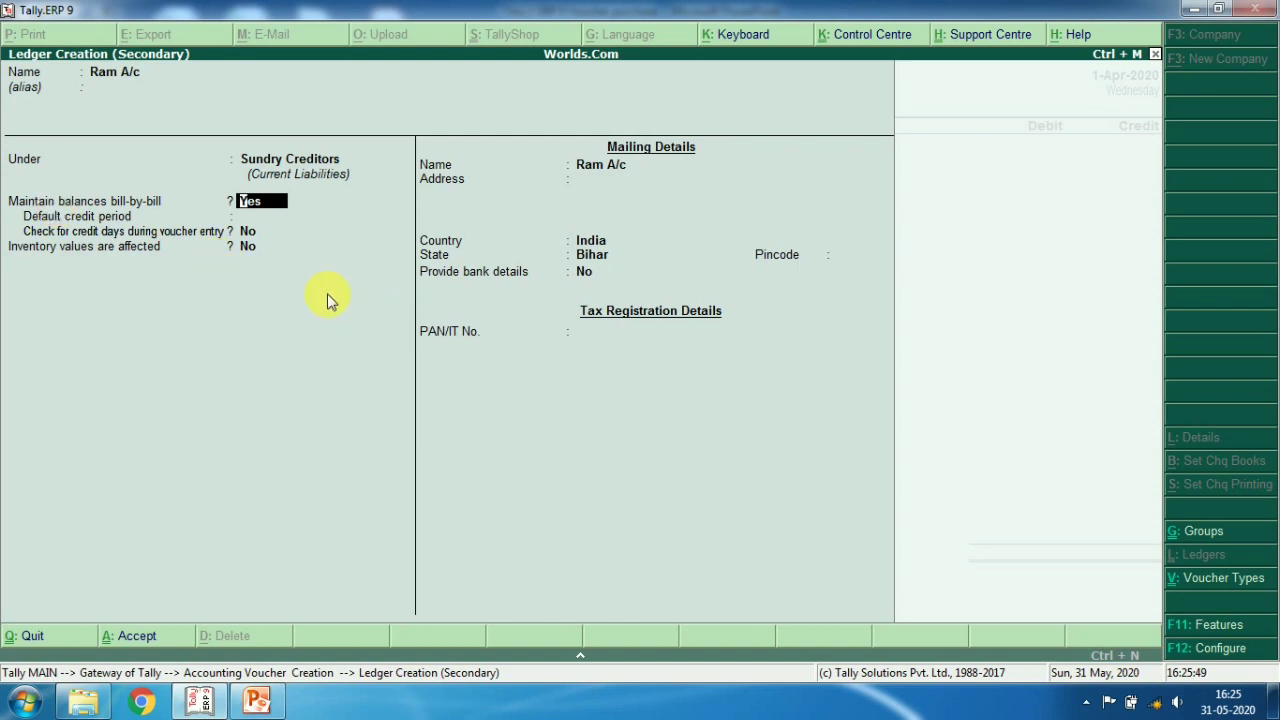
Set Maintain bill-wise details to No in the company's accounting features and save the change
{"action": "left_click", "coordinate": [1212, 625]}
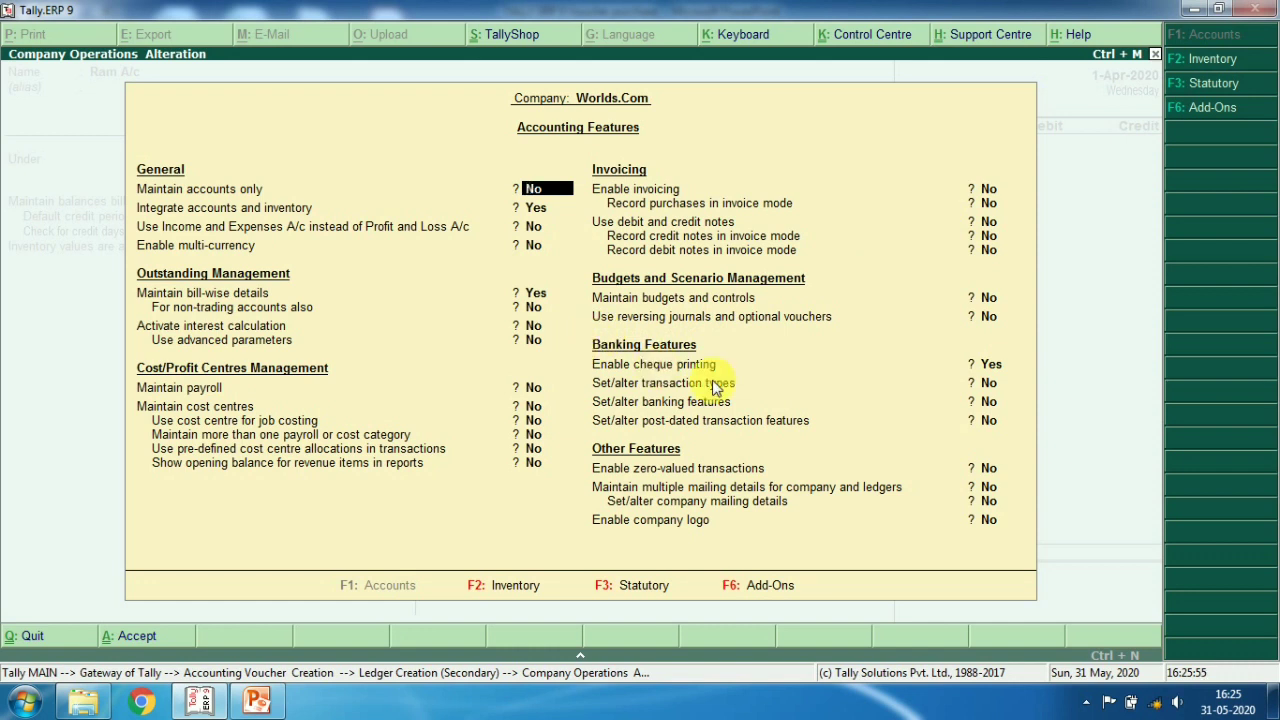
{"action": "left_click", "coordinate": [535, 293]}
{"action": "type", "text": "n"}
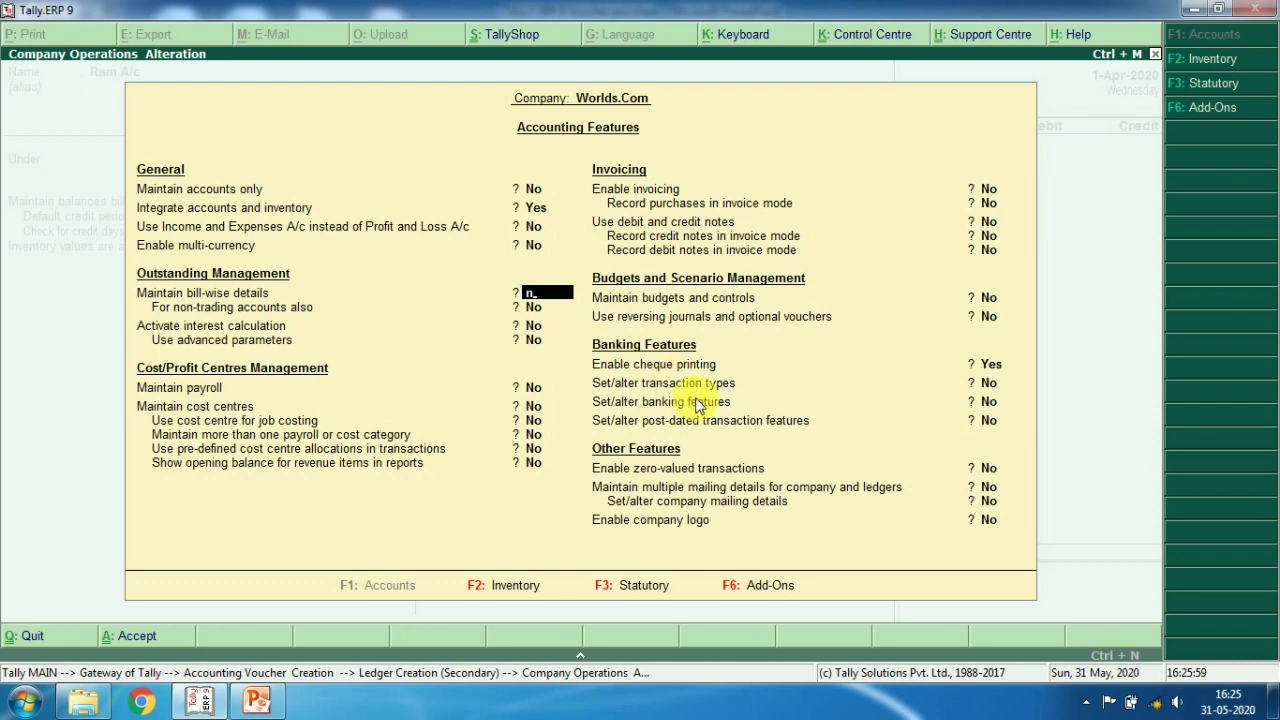
{"action": "key", "text": "Return"}
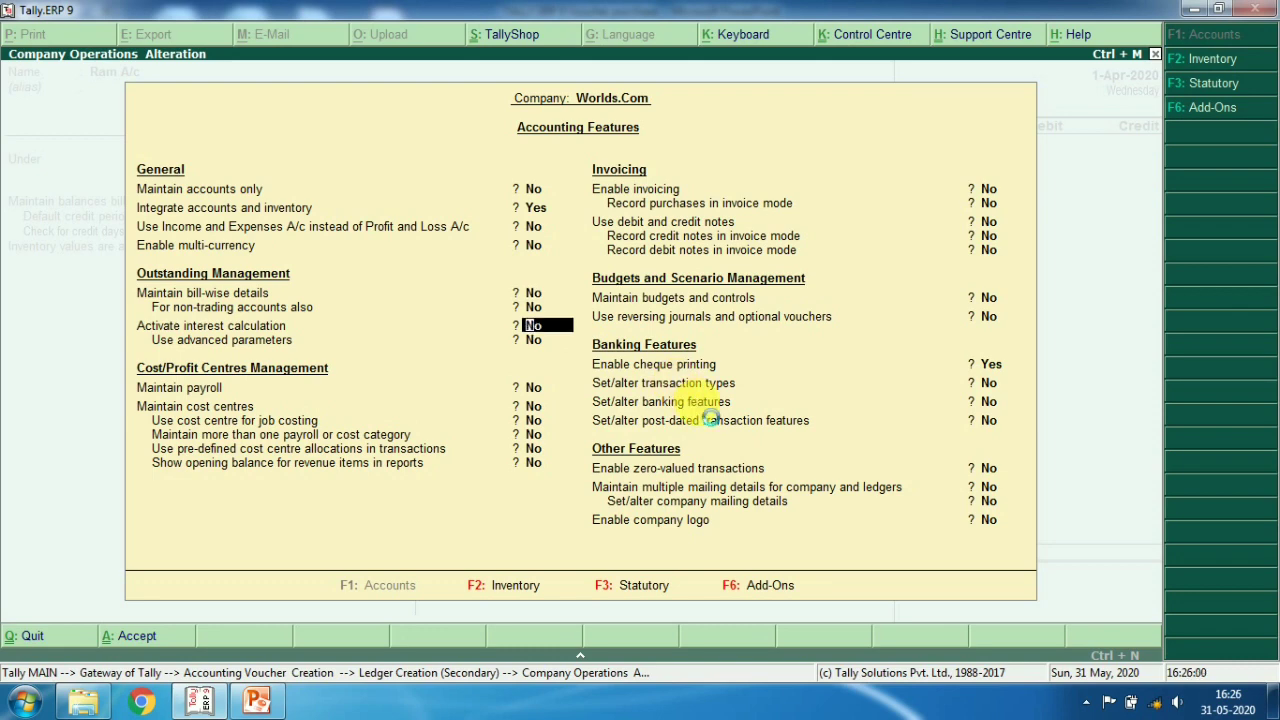
{"action": "key", "text": "ctrl+a"}
Save the supplier's ledger with inventory values affected at No and the default mailing, bank and tax details
{"action": "key", "text": "Return"}
{"action": "key", "text": "Return"}
{"action": "key", "text": "Return"}
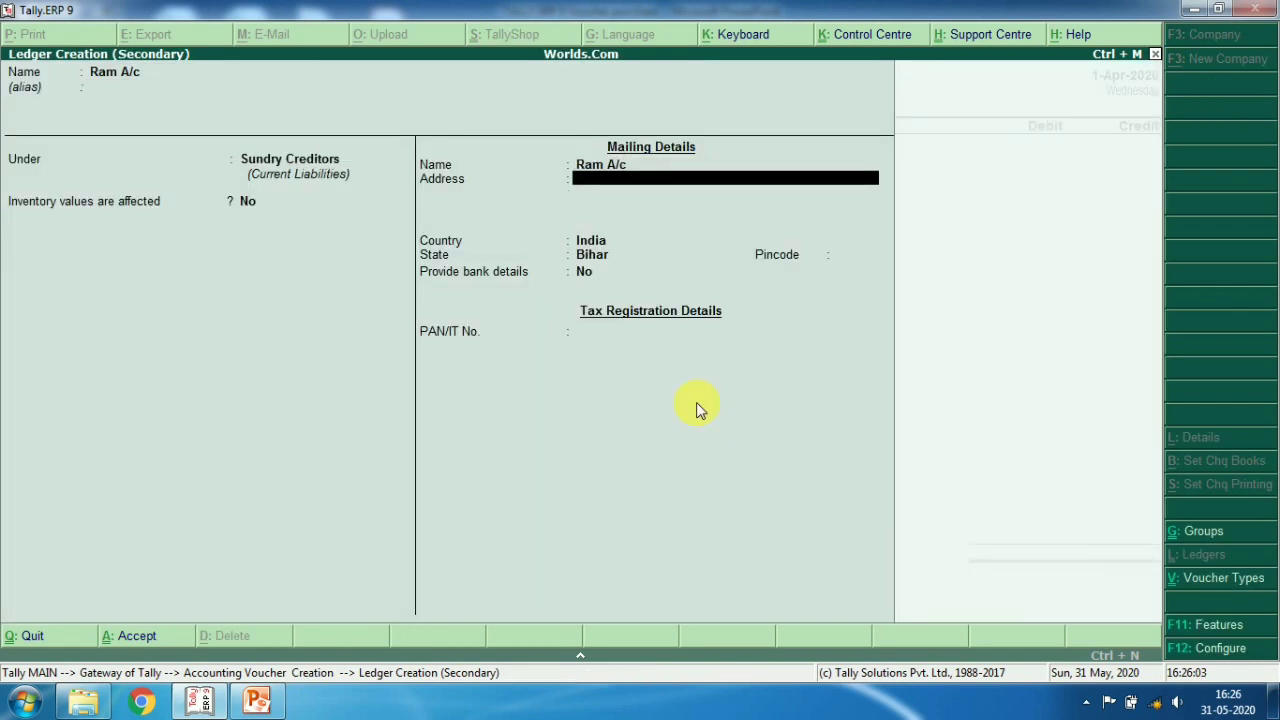
{"action": "key", "text": "Return"}
{"action": "key", "text": "Return"}
{"action": "key", "text": "Return"}
{"action": "key", "text": "Return"}
{"action": "key", "text": "Return"}
{"action": "key", "text": "Return"}
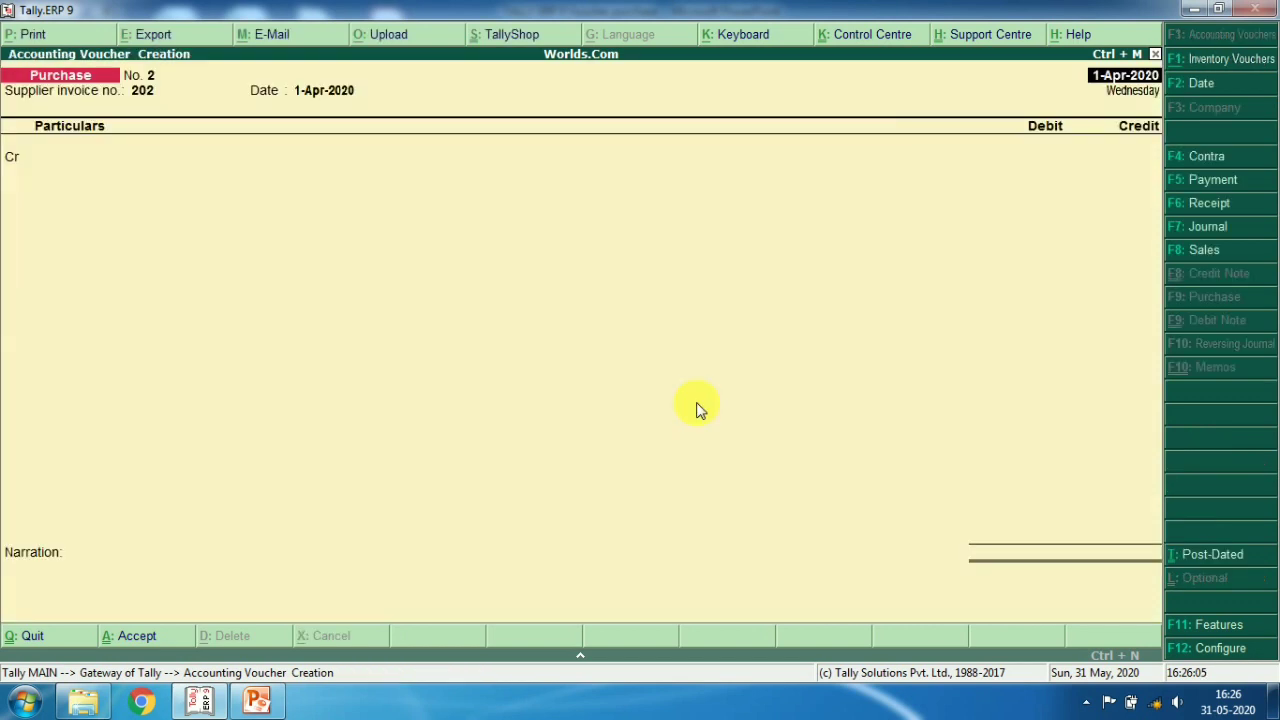
Credit the supplier's ledger with 3,000 in the purchase voucher, accepting the default supplier details
{"action": "key", "text": "Return"}
{"action": "key", "text": "Return"}
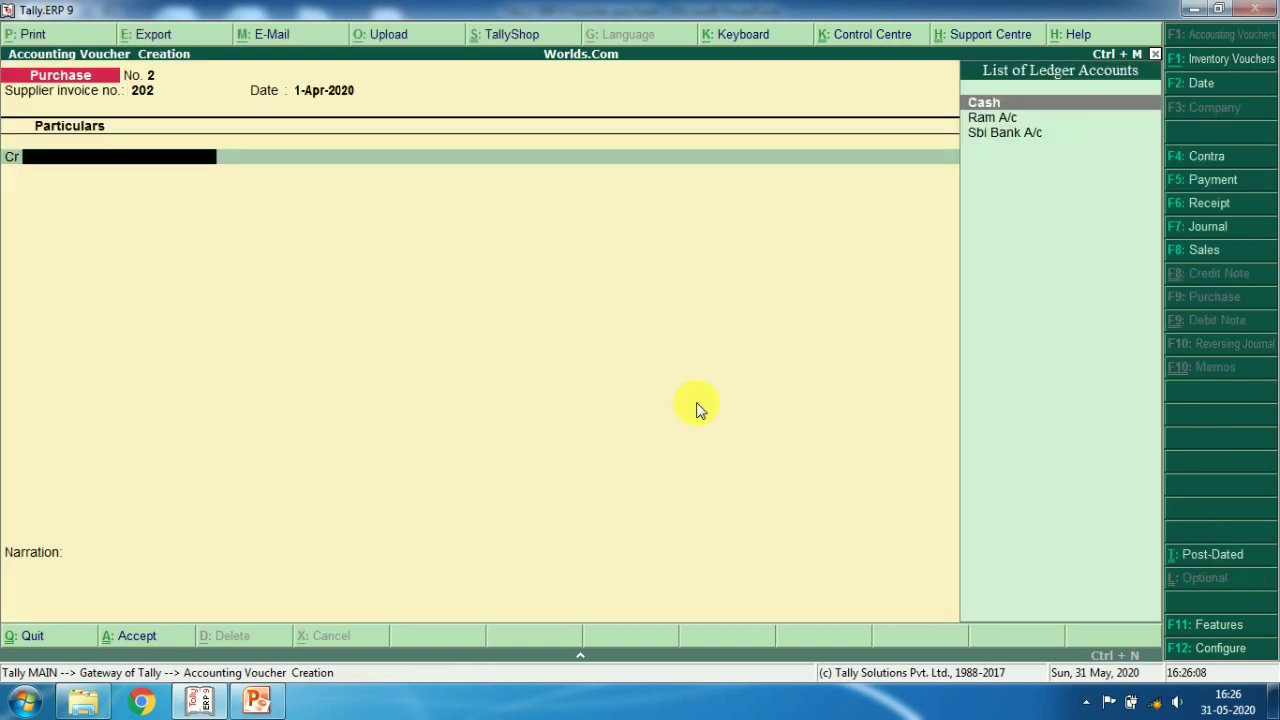
{"action": "key", "text": "Down"}
{"action": "key", "text": "Down"}
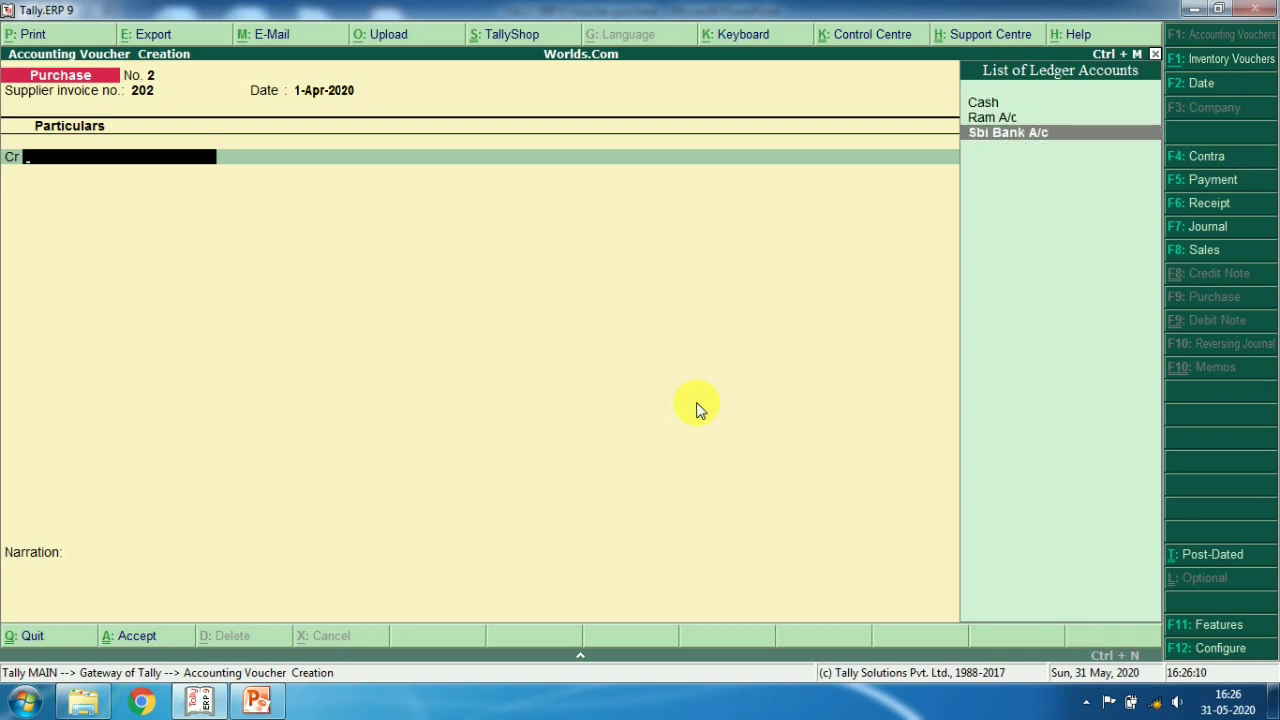
{"action": "key", "text": "Up"}
{"action": "key", "text": "Return"}
{"action": "key", "text": "Return"}
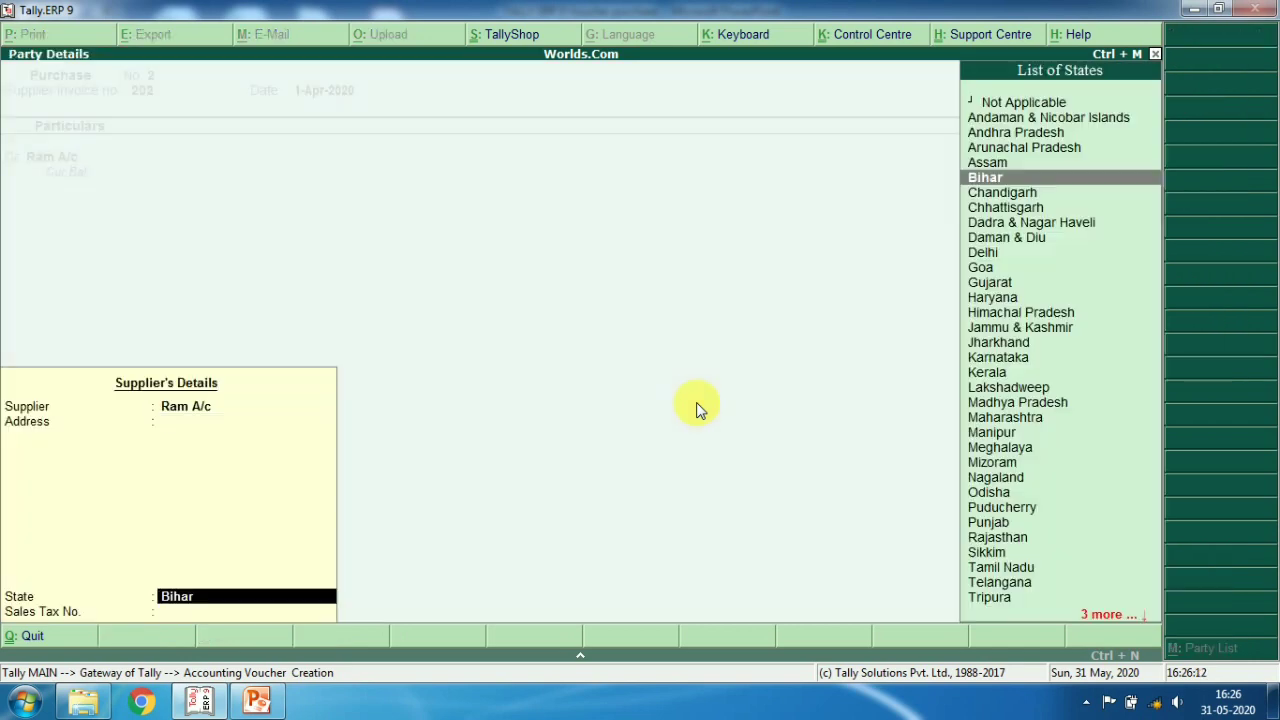
{"action": "key", "text": "Return"}
{"action": "key", "text": "Return"}
{"action": "type", "text": "3000"}
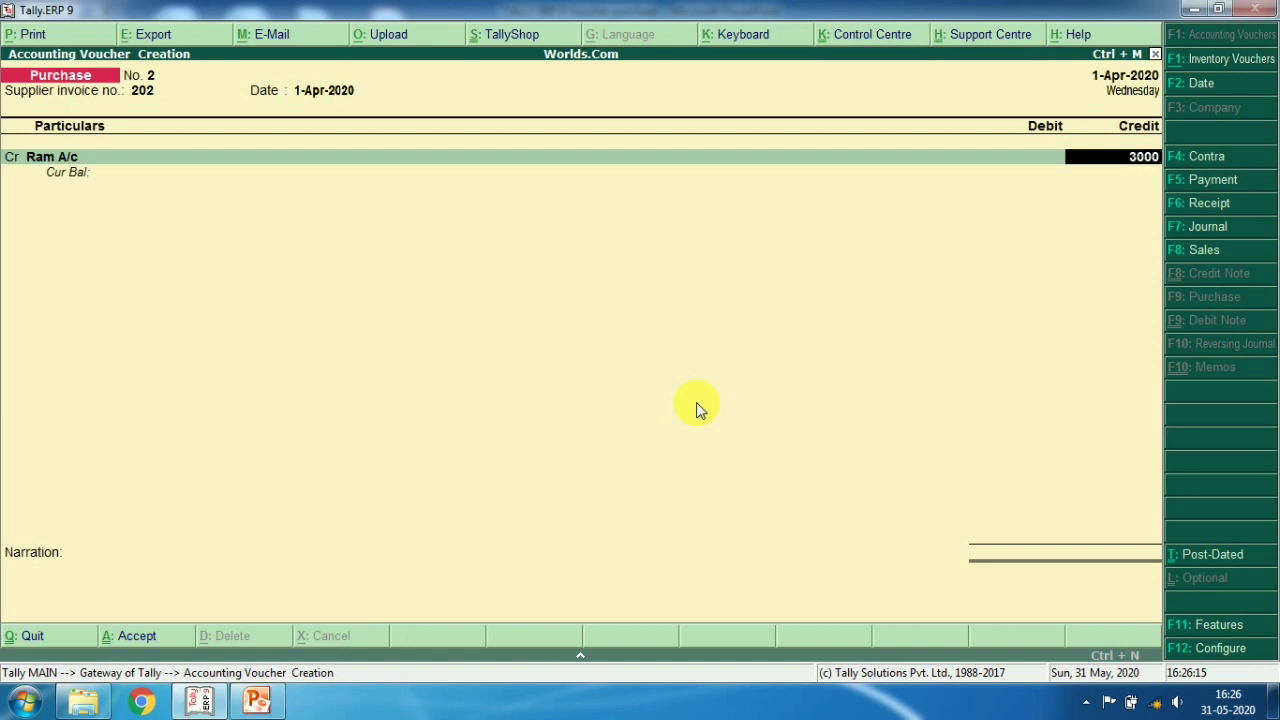
{"action": "key", "text": "Return"}
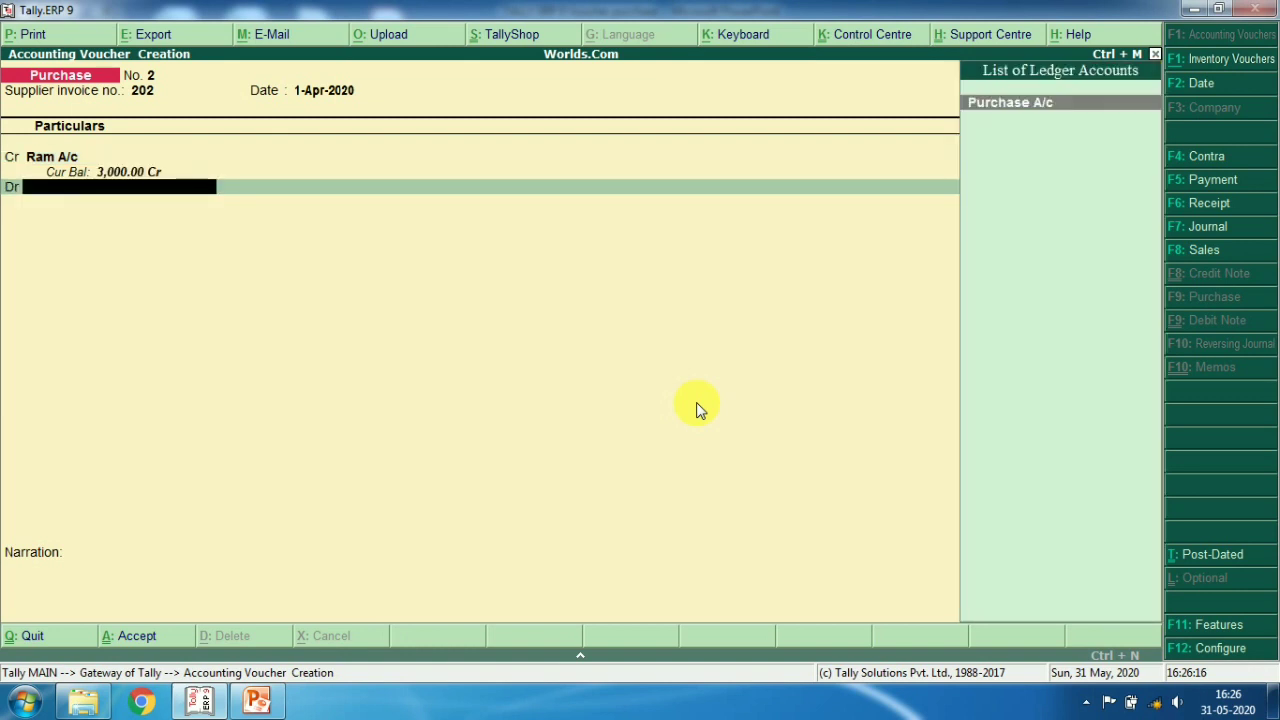
Debit Purchase A/c with 3,000 and save the voucher without a narration
{"action": "key", "text": "Return"}
{"action": "key", "text": "Return"}
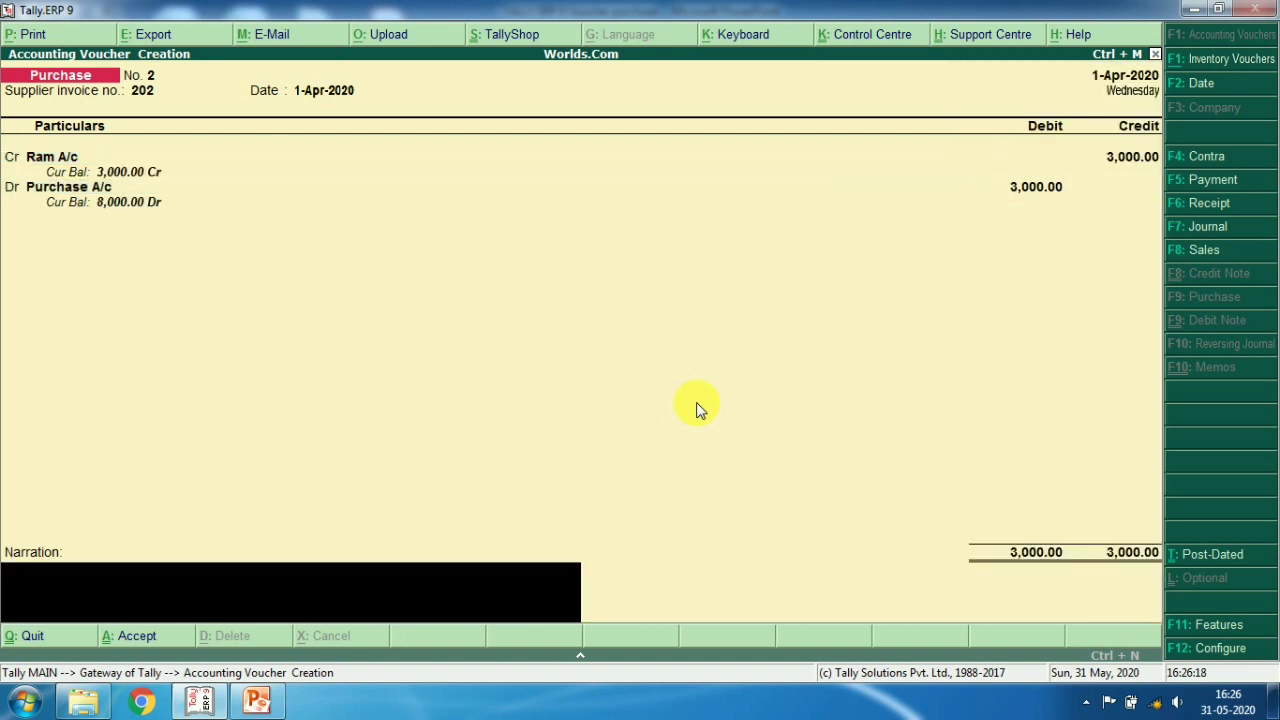
{"action": "key", "text": "Return"}
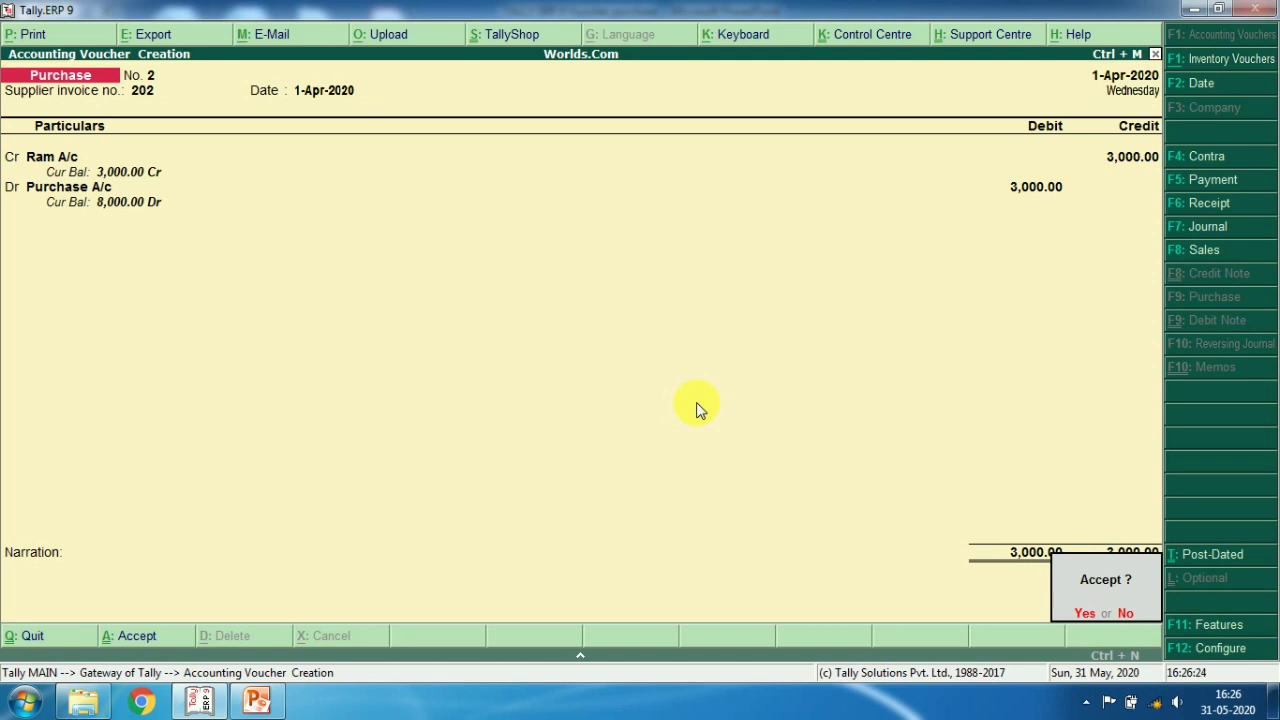
{"action": "key", "text": "Return"}
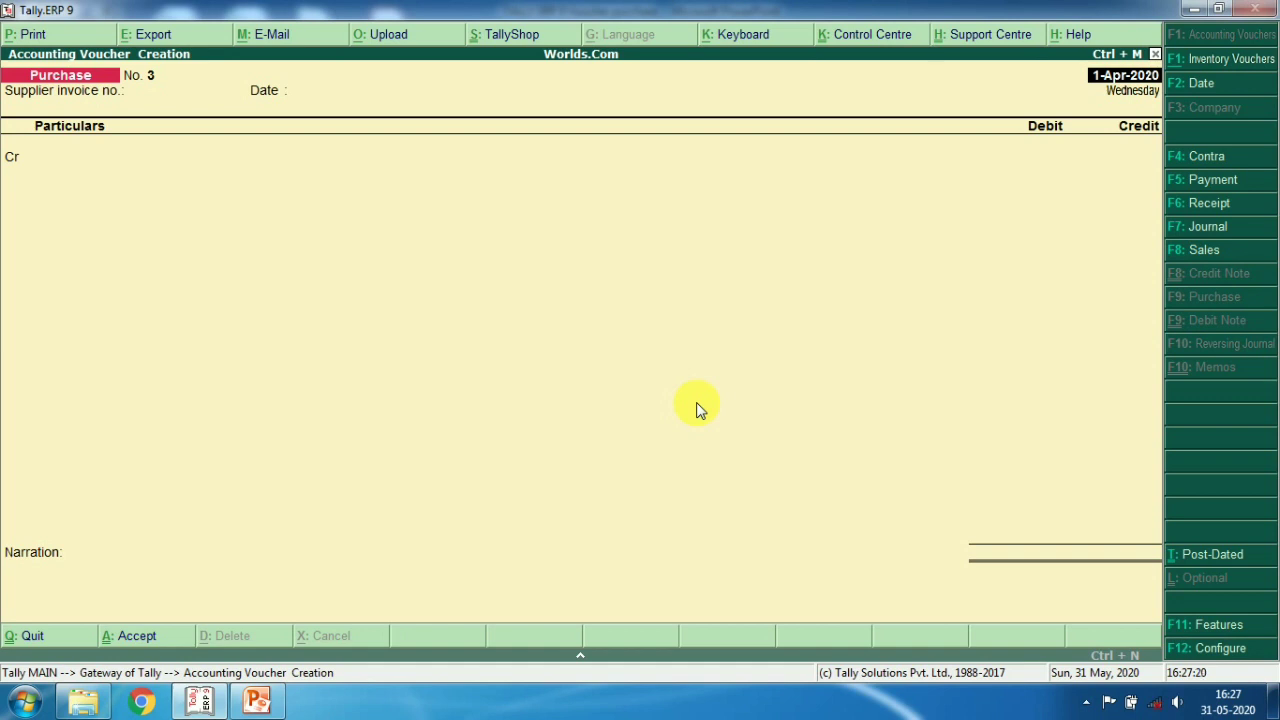
Enter supplier invoice number 203 in the next purchase voucher, keeping 1-Apr-2020 as the voucher and invoice date
{"action": "key", "text": "Return"}
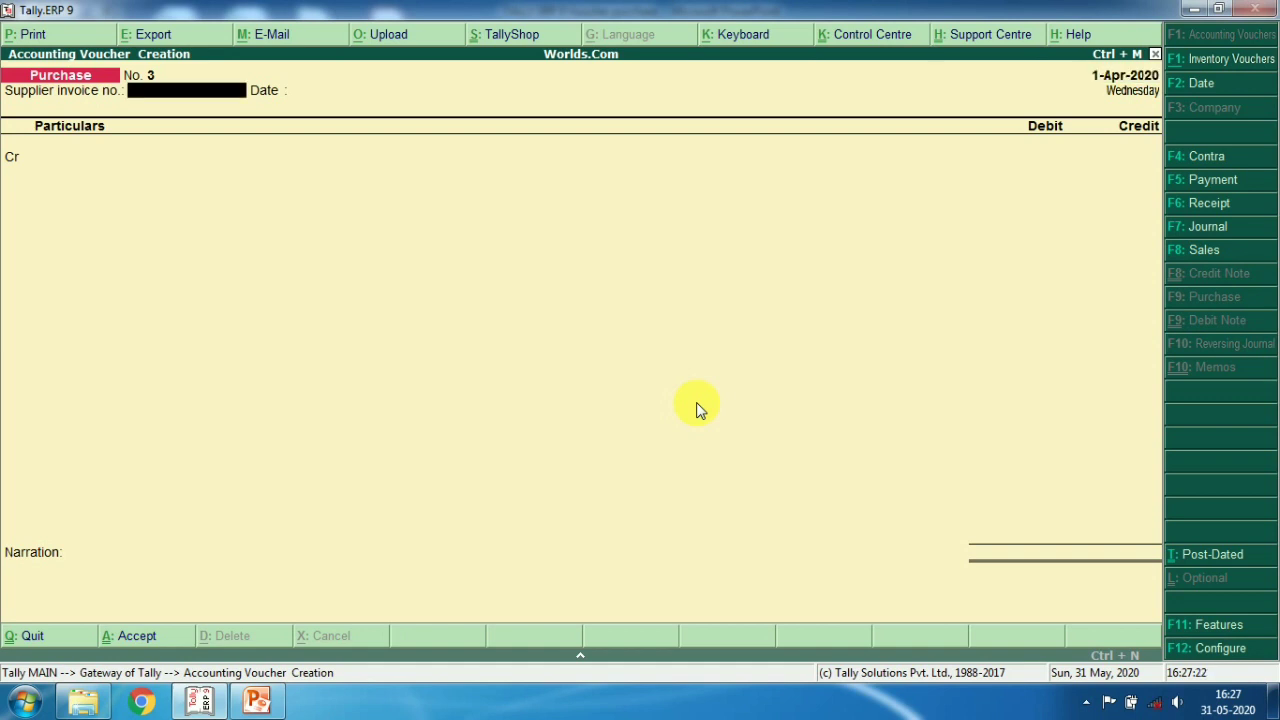
{"action": "type", "text": "203"}
{"action": "key", "text": "Return"}
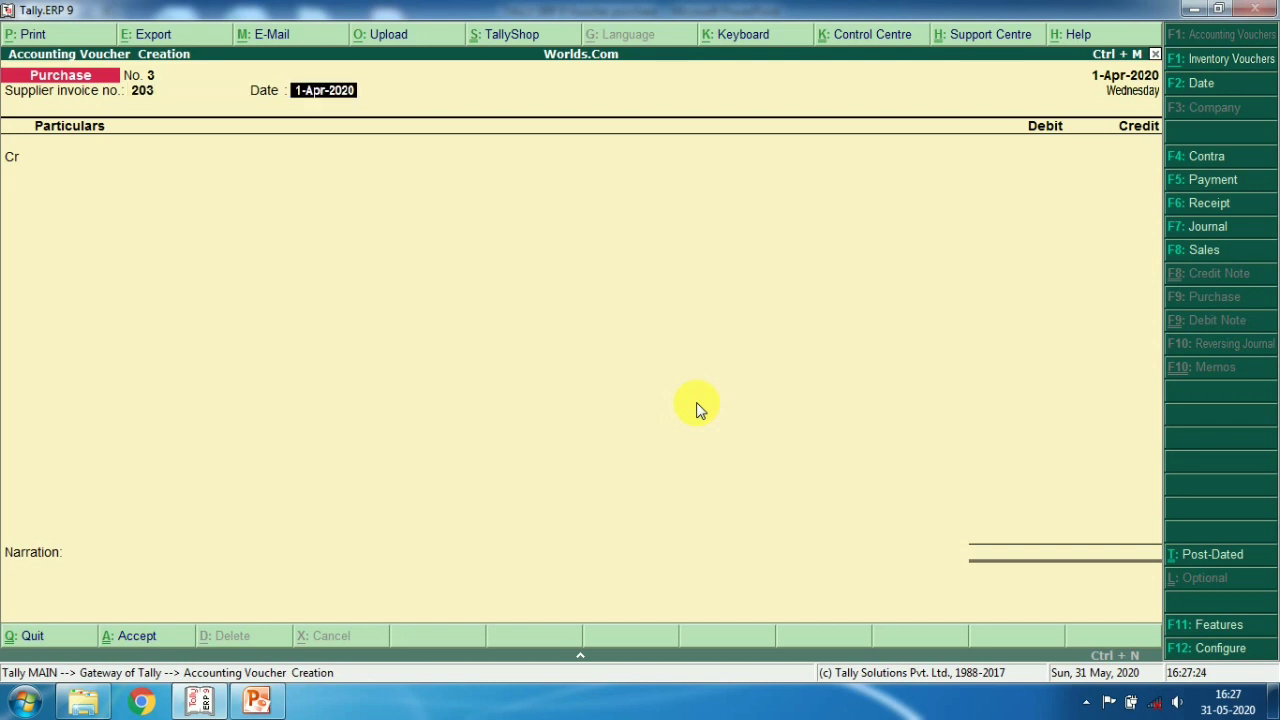
{"action": "key", "text": "Return"}
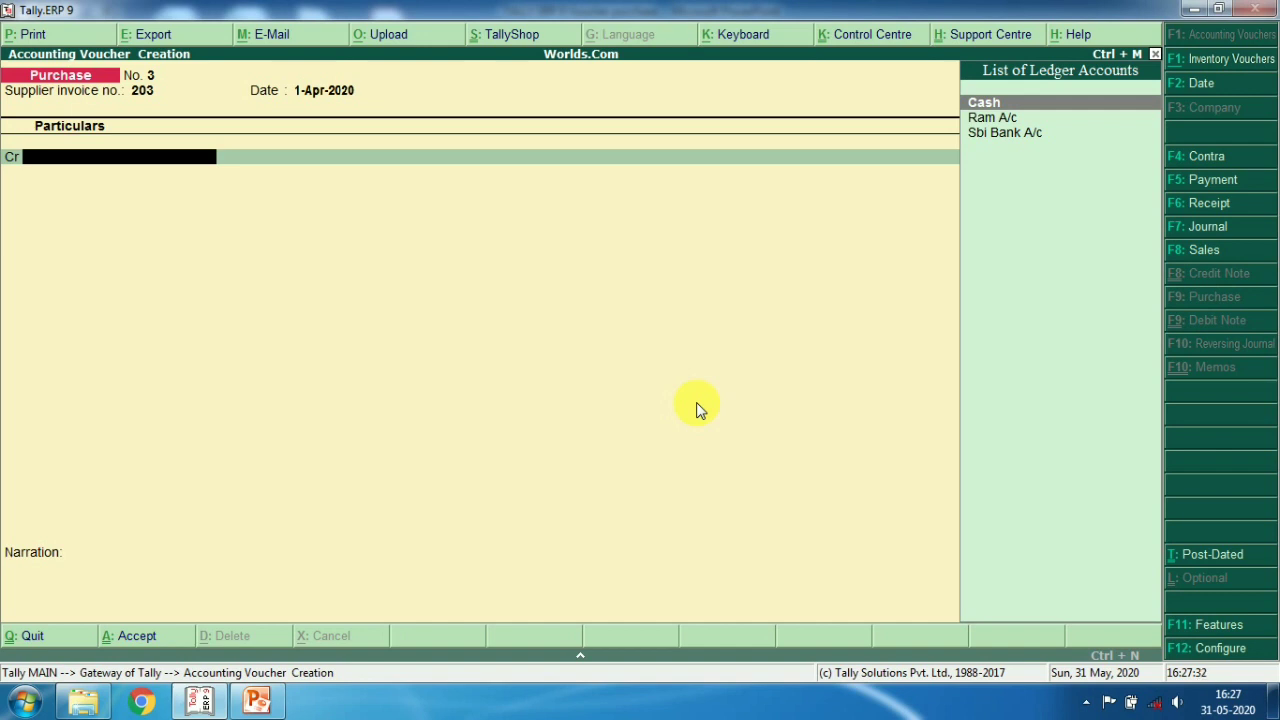
{"action": "key", "text": "Return"}
{"action": "key", "text": "Return"}
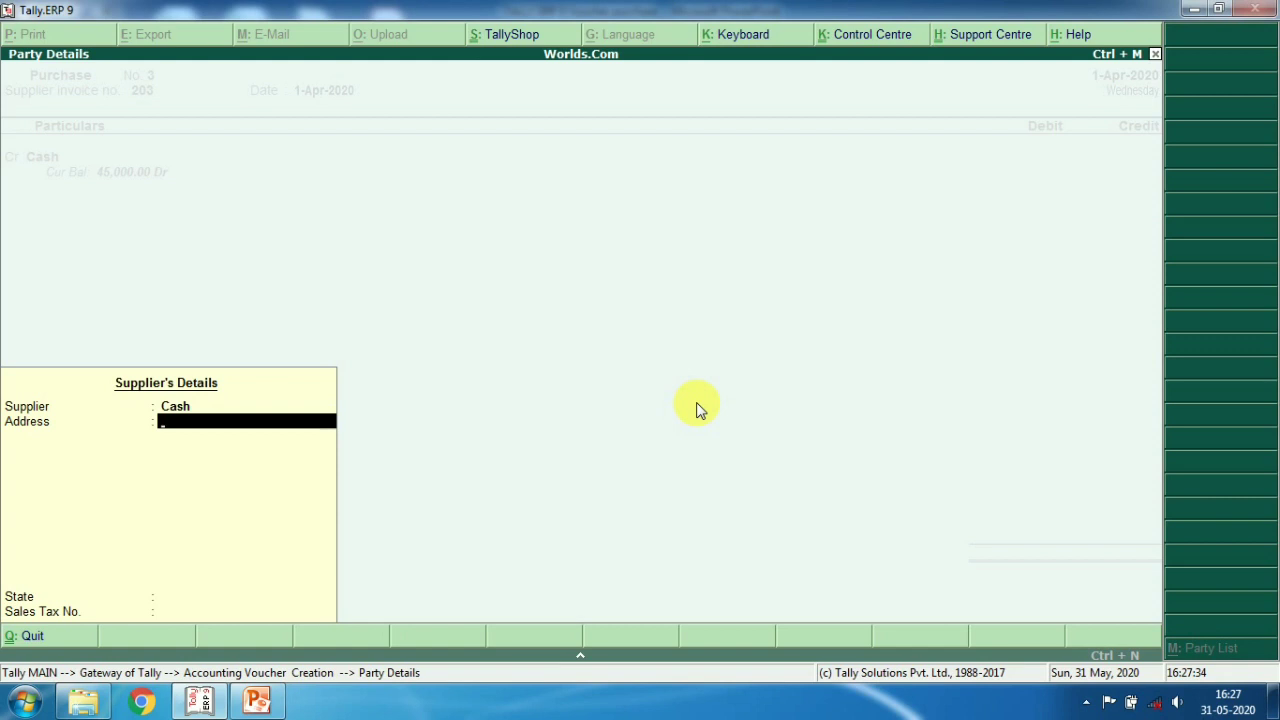
{"action": "key", "text": "BackSpace"}
{"action": "key", "text": "BackSpace"}
{"action": "key", "text": "BackSpace"}
{"action": "key", "text": "Return"}
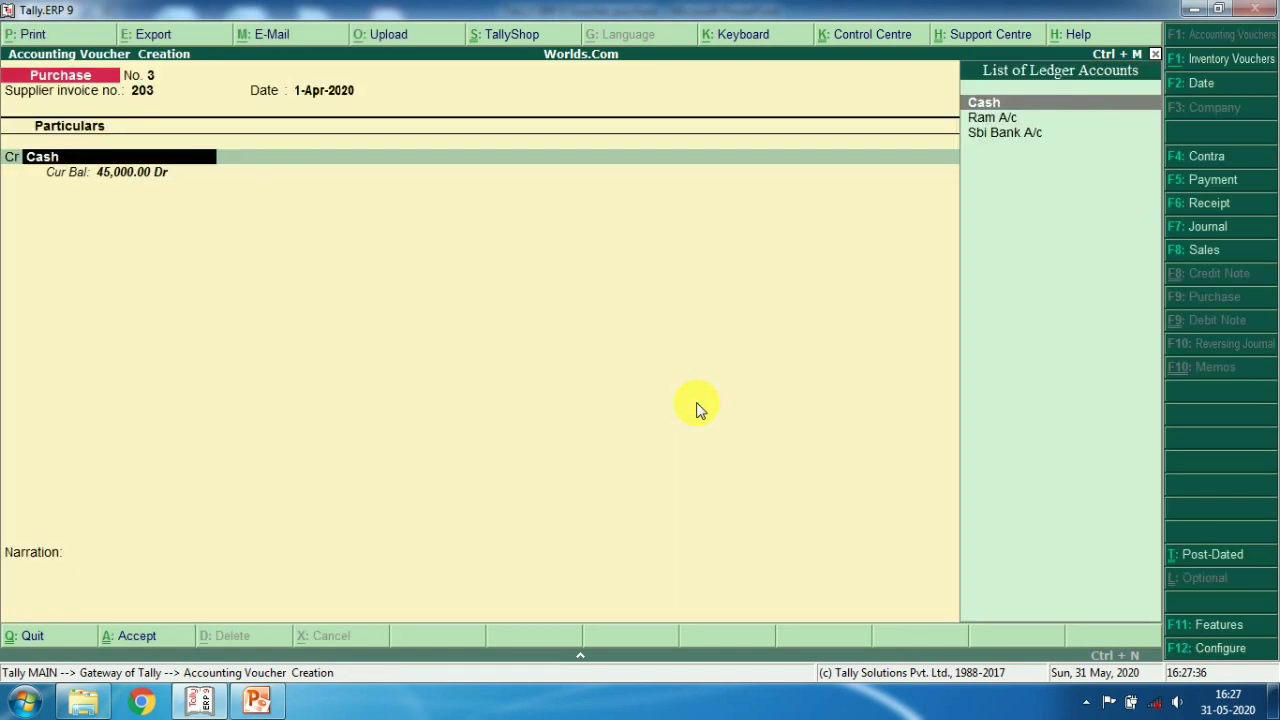
Choose Sbi Bank A/c as the credited ledger of the purchase voucher, accepting the default supplier details
{"action": "key", "text": "Down"}
{"action": "key", "text": "Down"}
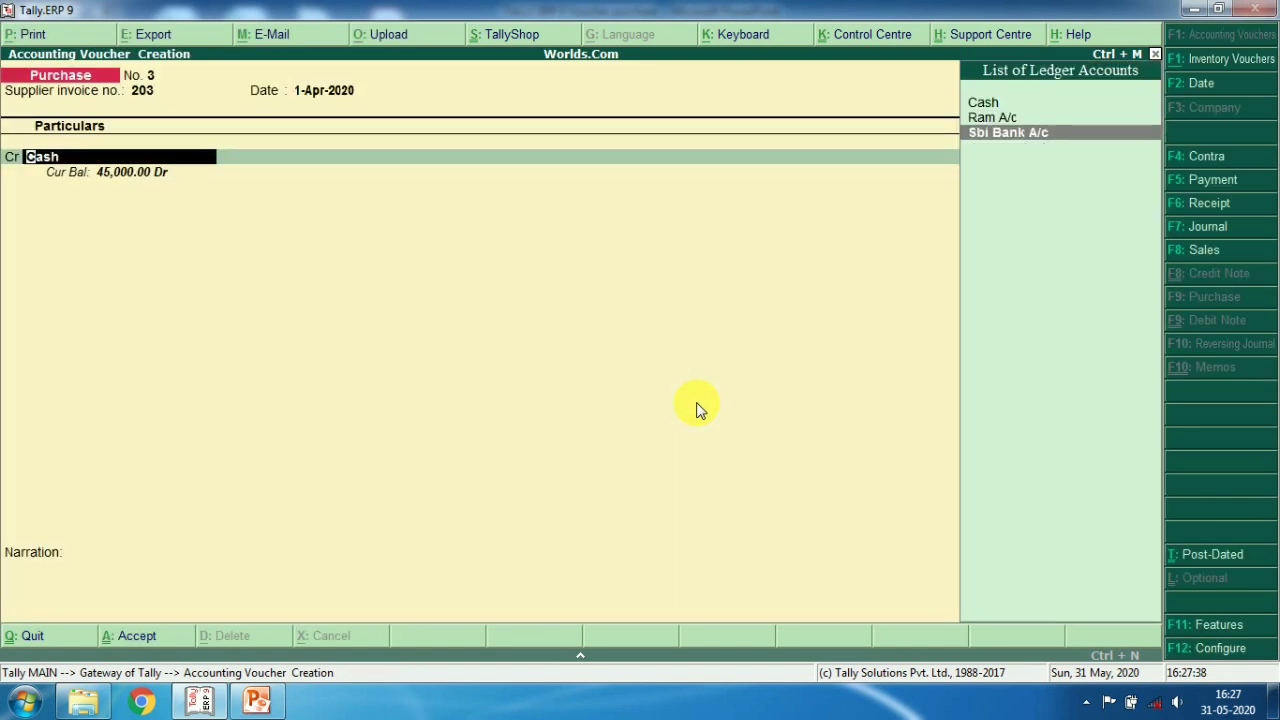
{"action": "key", "text": "Return"}
{"action": "key", "text": "Return"}
{"action": "key", "text": "Return"}
{"action": "key", "text": "Return"}
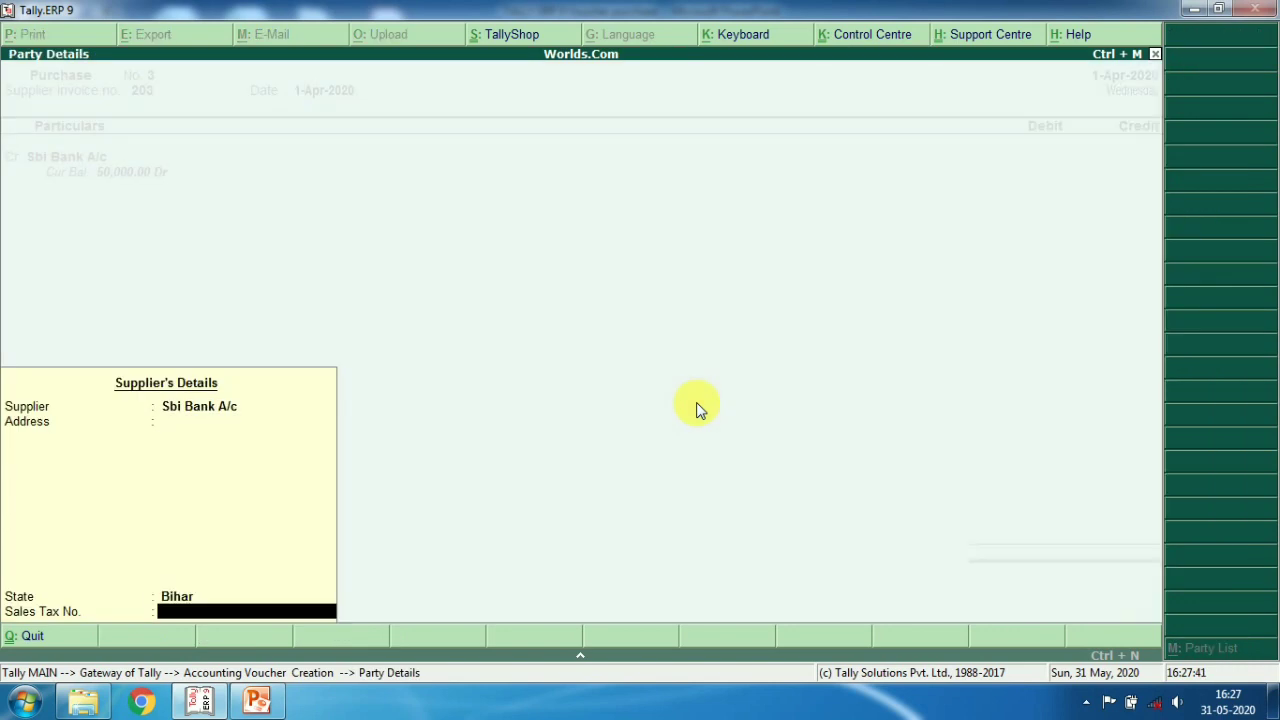
{"action": "key", "text": "Return"}
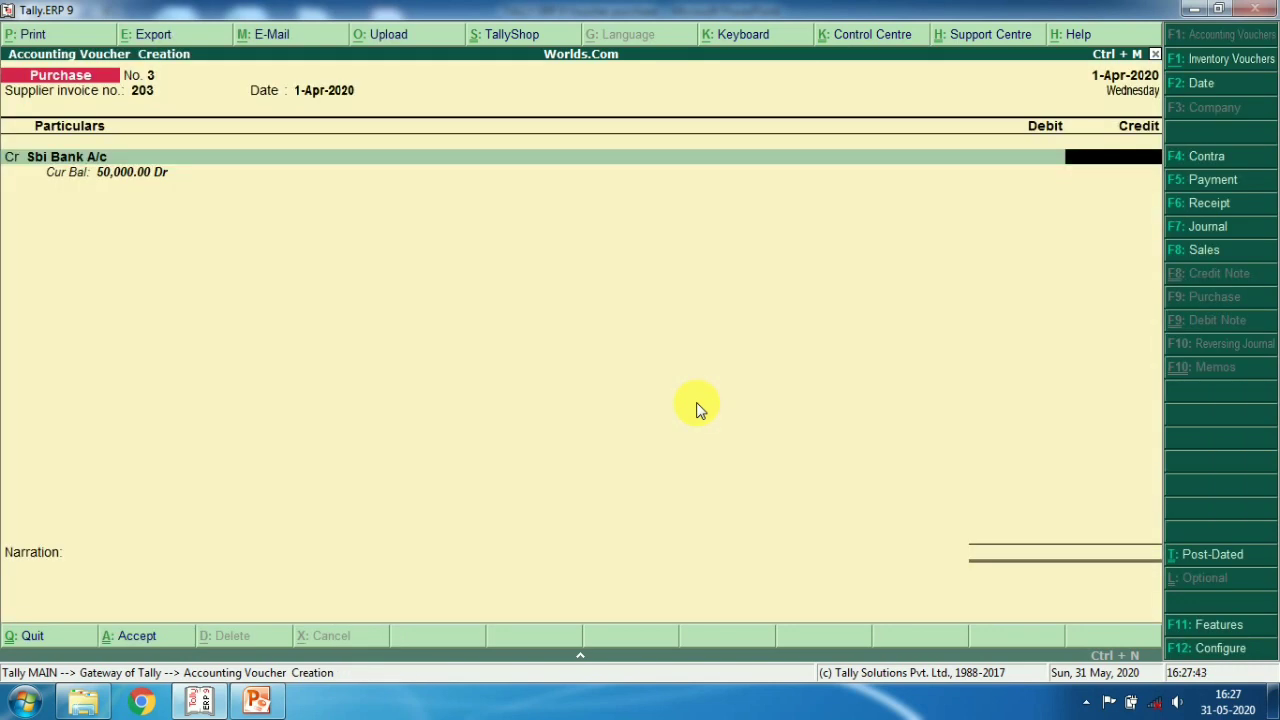
Enter 10,000 as the credit amount for Sbi Bank A/c and proceed to the debit line
{"action": "type", "text": "10000"}
{"action": "key", "text": "Return"}
{"action": "key", "text": "Return"}
{"action": "key", "text": "Return"}
{"action": "key", "text": "Return"}
{"action": "key", "text": "Return"}
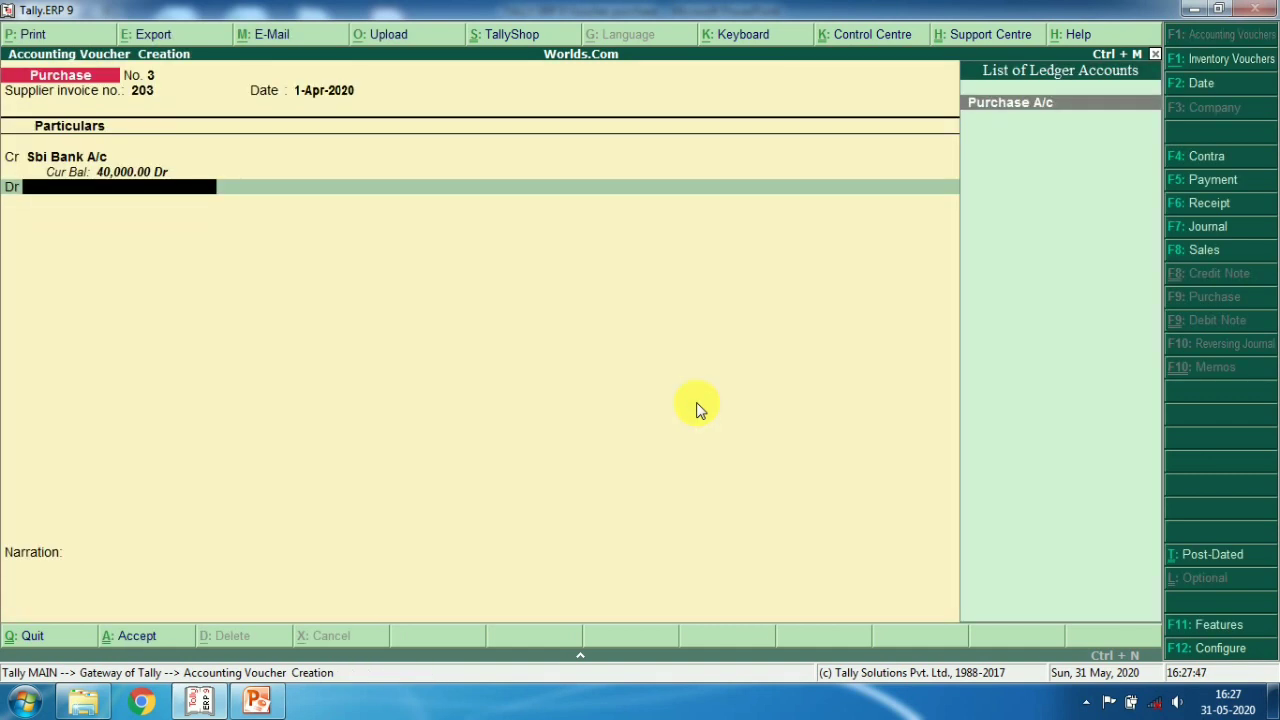
Set up a new ledger named Furniture A/c under Fixed Assets with inventory values affected at No
{"action": "key", "text": "alt+c"}
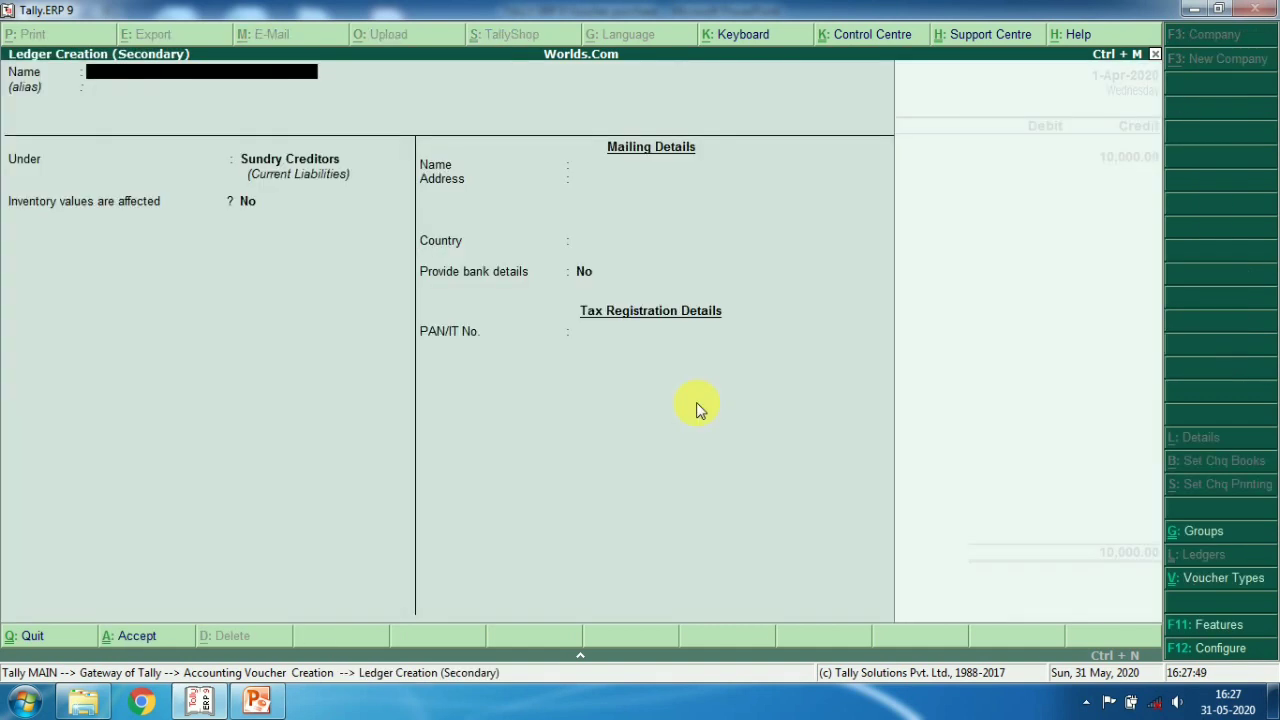
{"action": "type", "text": "Furniture A/c"}
{"action": "key", "text": "Return"}
{"action": "key", "text": "Return"}
{"action": "type", "text": "Furn"}
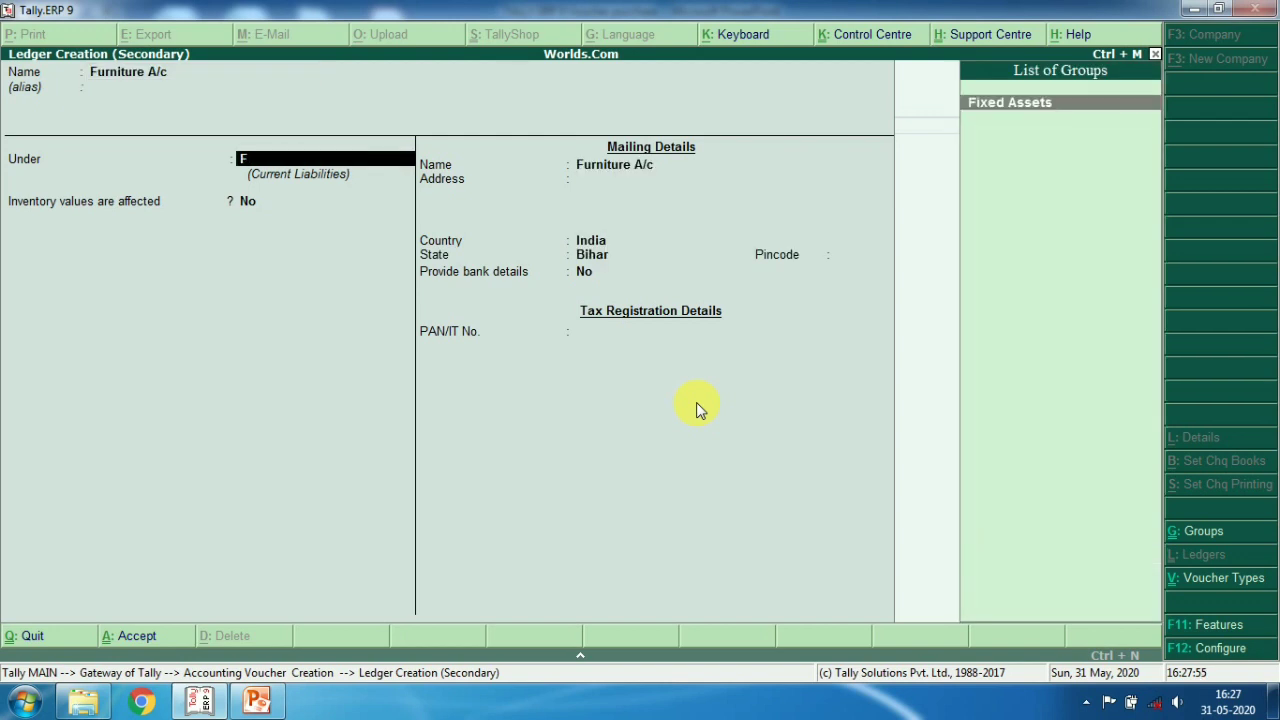
{"action": "type", "text": "i"}
{"action": "key", "text": "Return"}
{"action": "key", "text": "Return"}
{"action": "key", "text": "Return"}
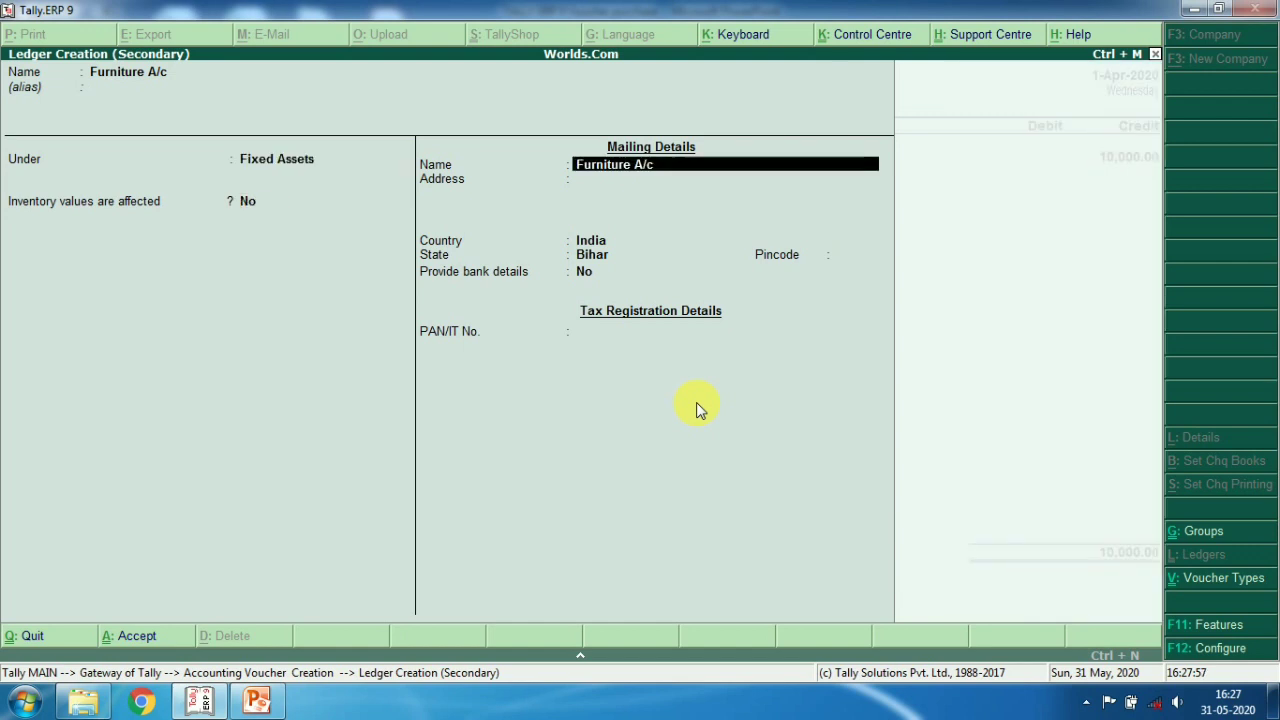
Save the Furniture A/c ledger with the default mailing, bank and tax details
{"action": "key", "text": "Return"}
{"action": "key", "text": "Return"}
{"action": "key", "text": "Return"}
{"action": "key", "text": "Return"}
{"action": "key", "text": "Return"}
{"action": "key", "text": "Return"}
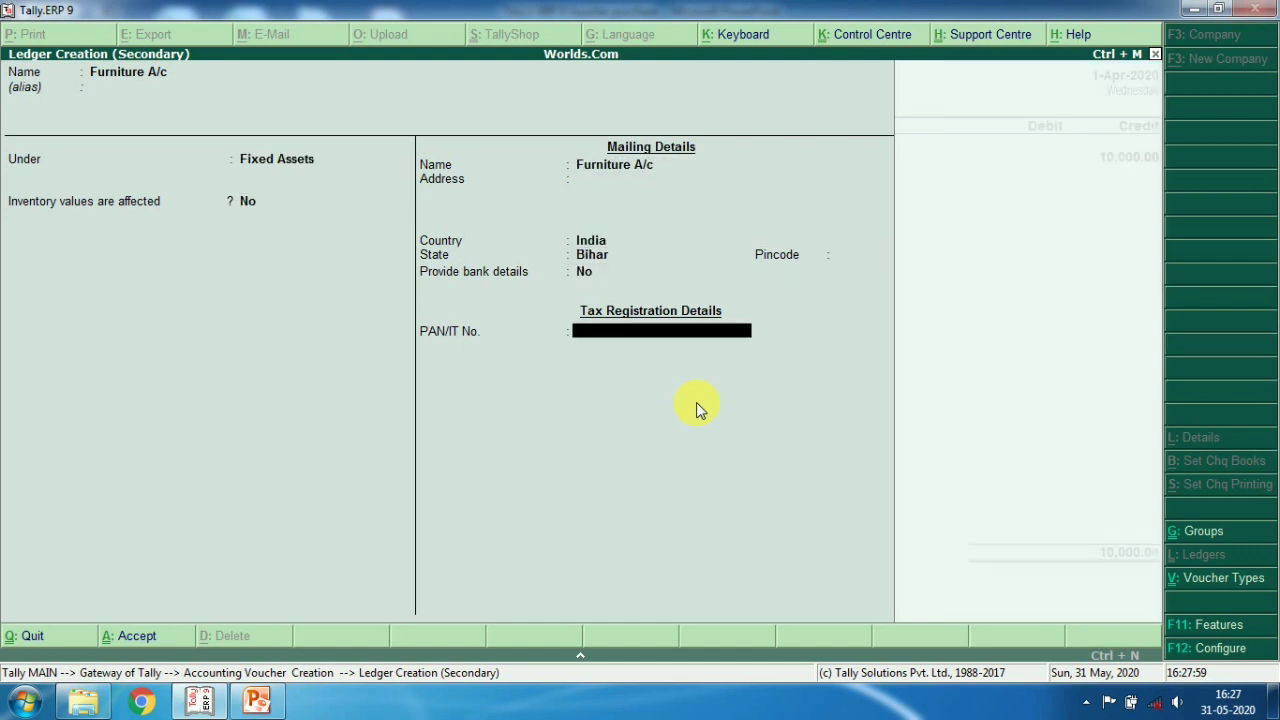
{"action": "key", "text": "Return"}
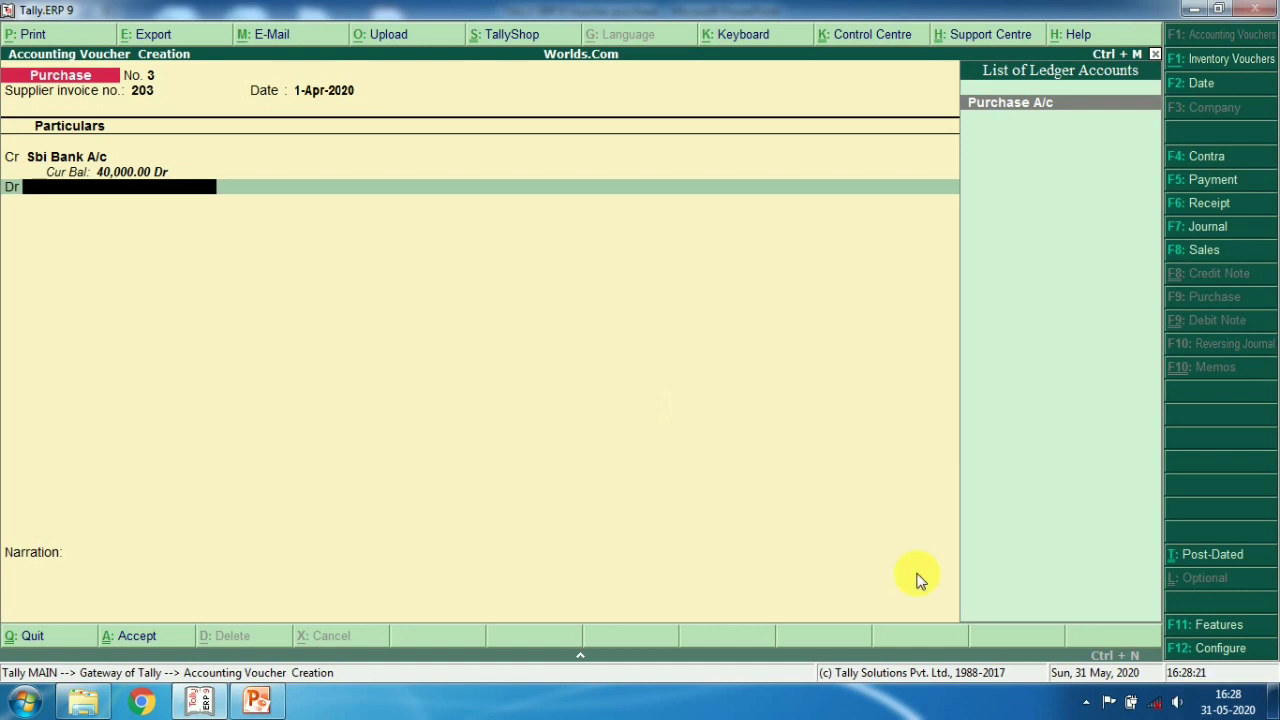
Allow expenses/fixed assets in purchase vouchers through the advanced purchase configuration and save the settings
{"action": "left_click", "coordinate": [1240, 655]}
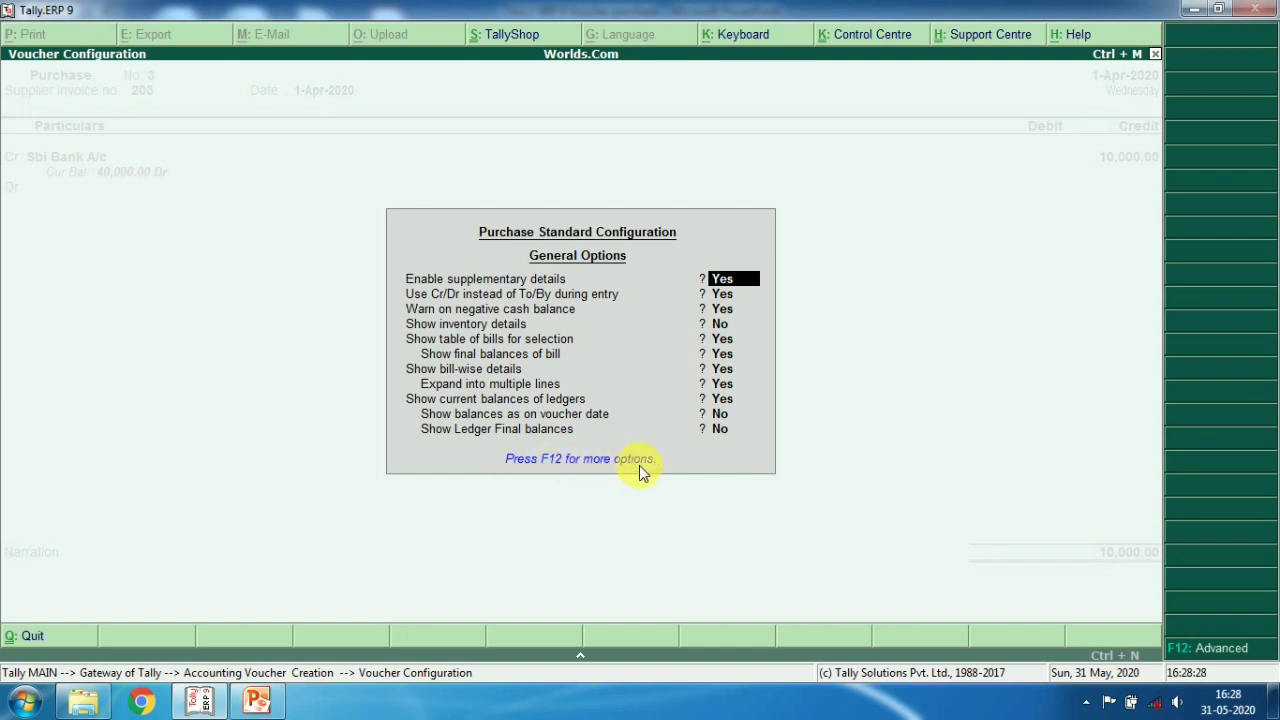
{"action": "key", "text": "F12"}
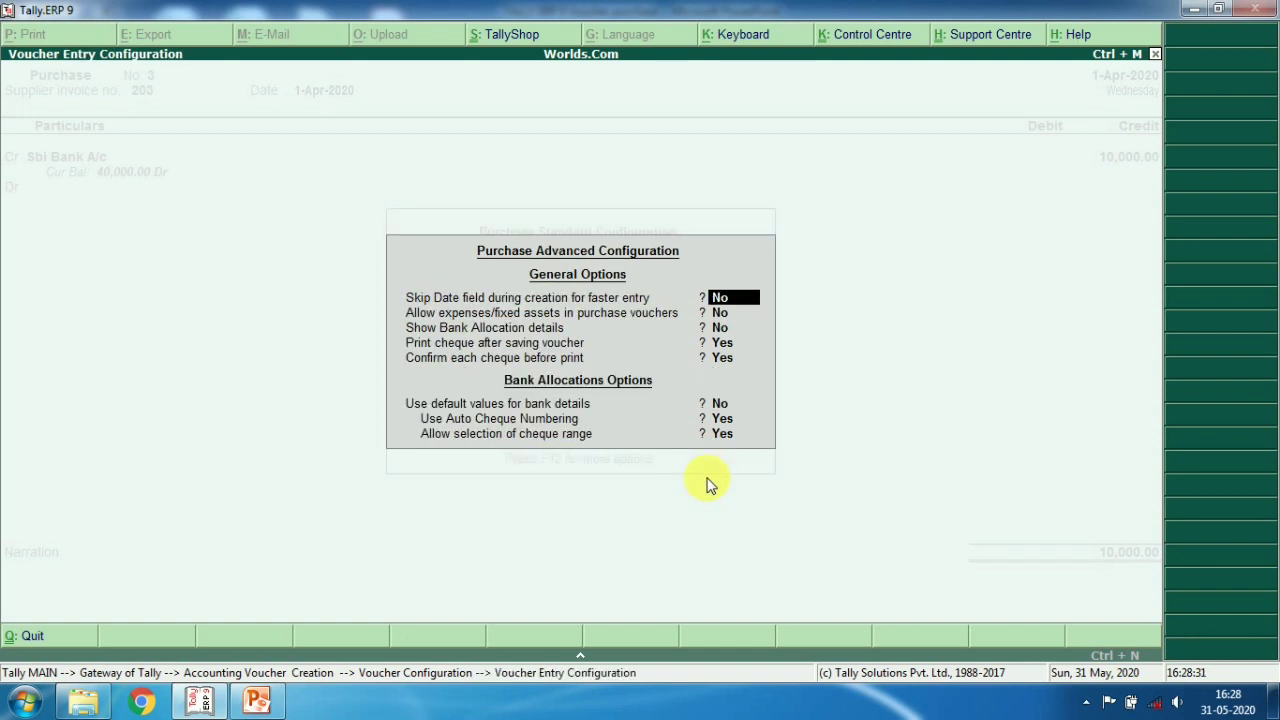
{"action": "key", "text": "Return"}
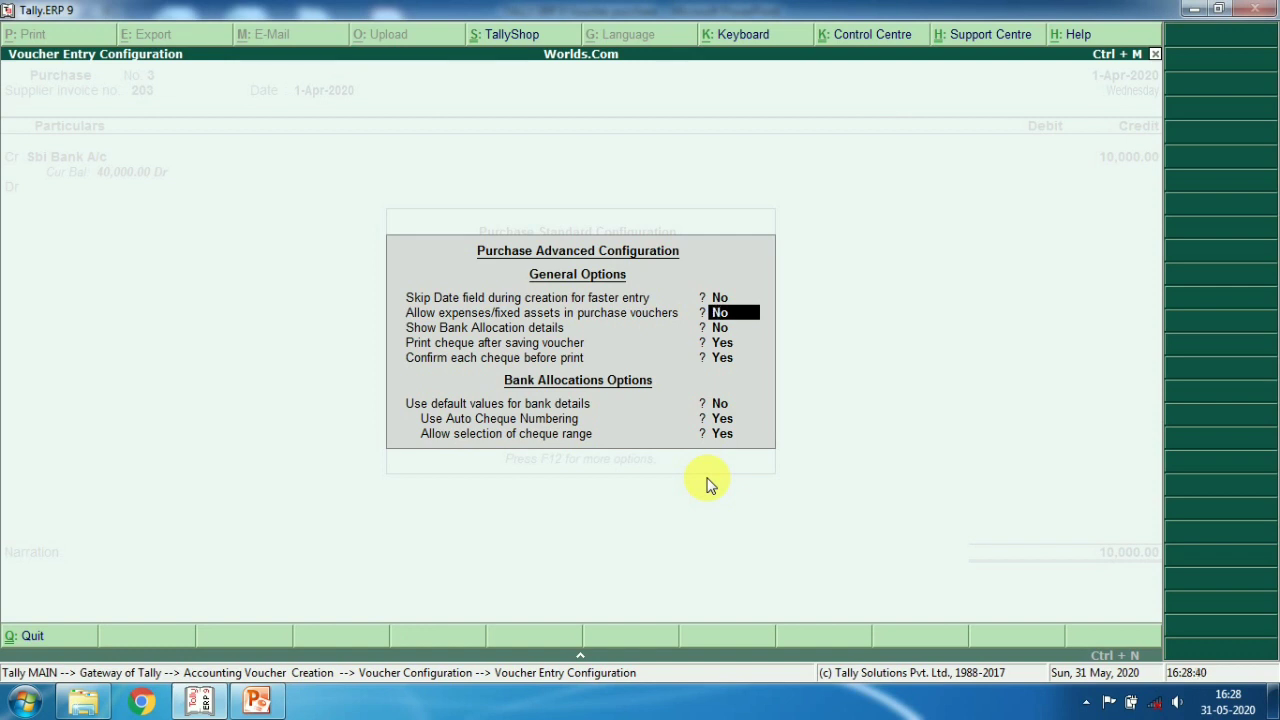
{"action": "type", "text": "y"}
{"action": "key", "text": "Return"}
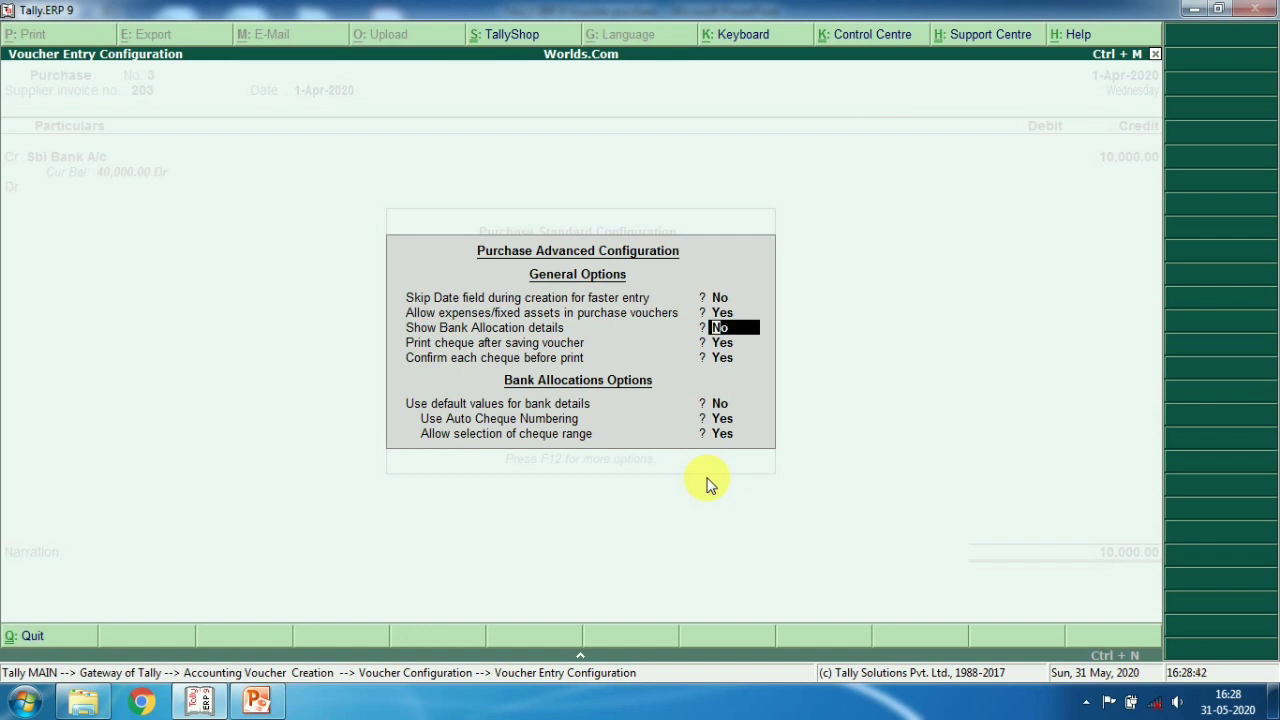
{"action": "key", "text": "ctrl+a"}
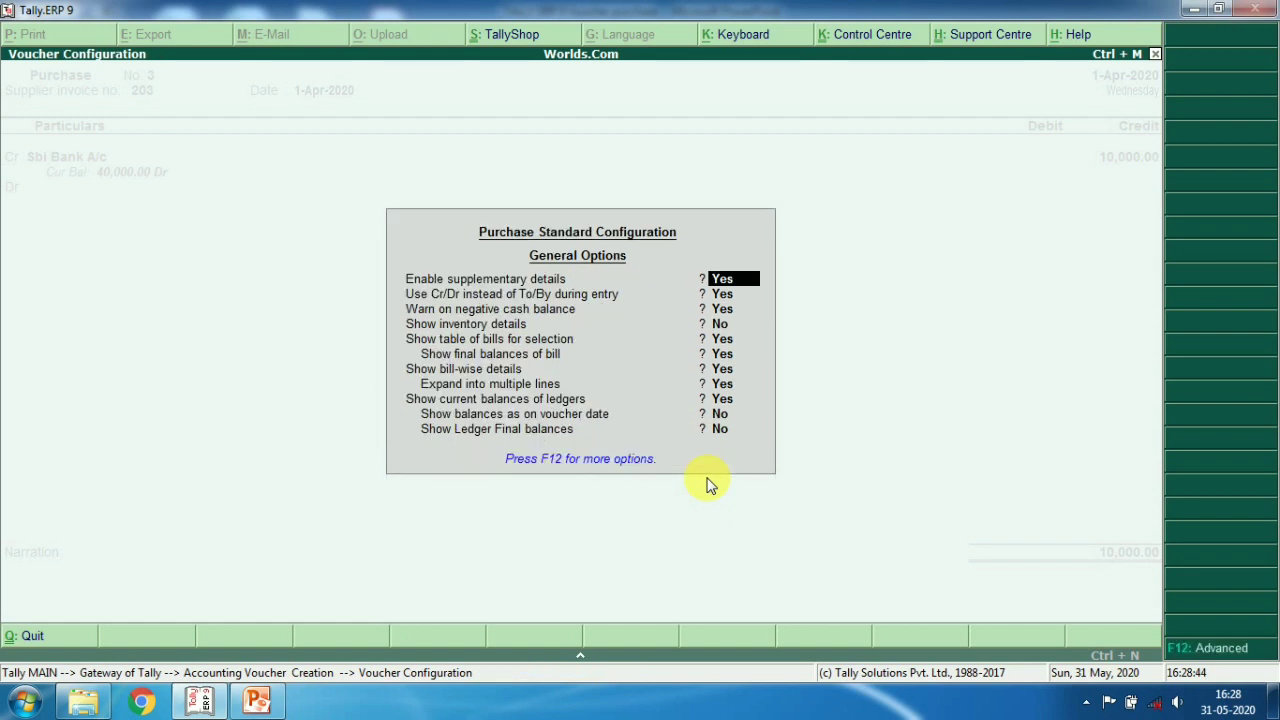
{"action": "key", "text": "ctrl+a"}
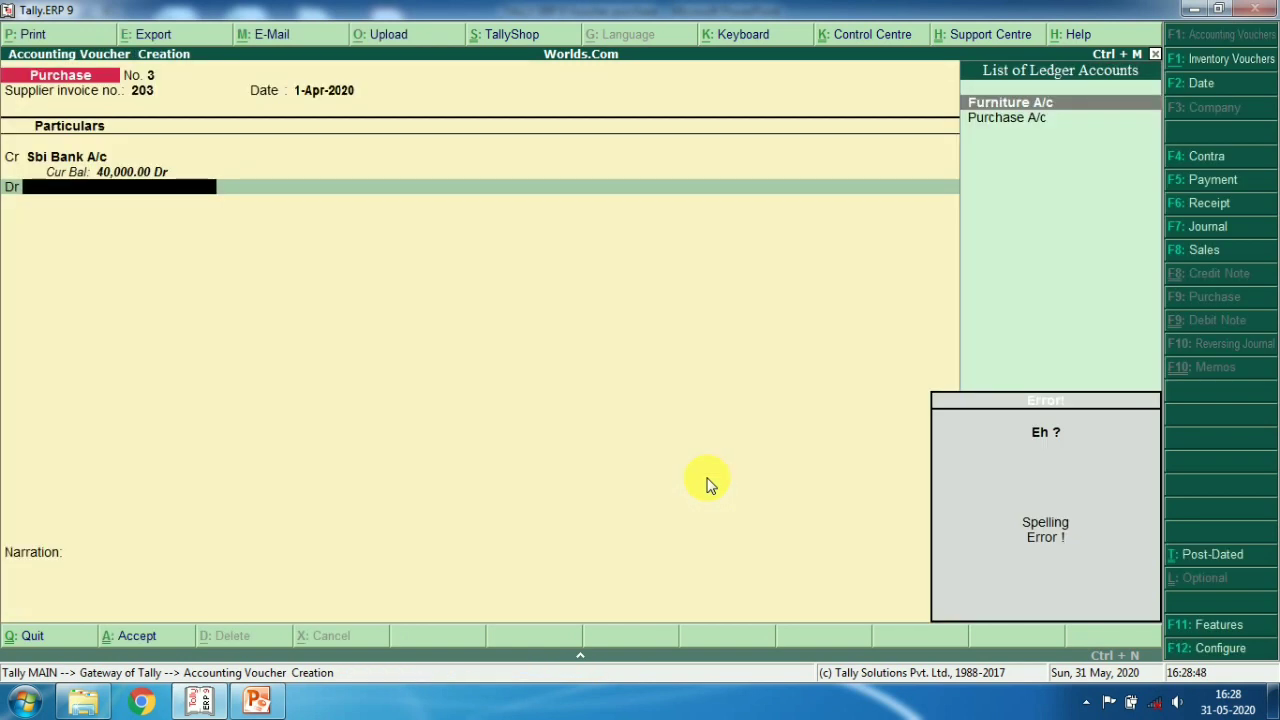
Debit Furniture A/c with 10,000 and save the purchase voucher without a narration
{"action": "key", "text": "Down"}
{"action": "key", "text": "Up"}
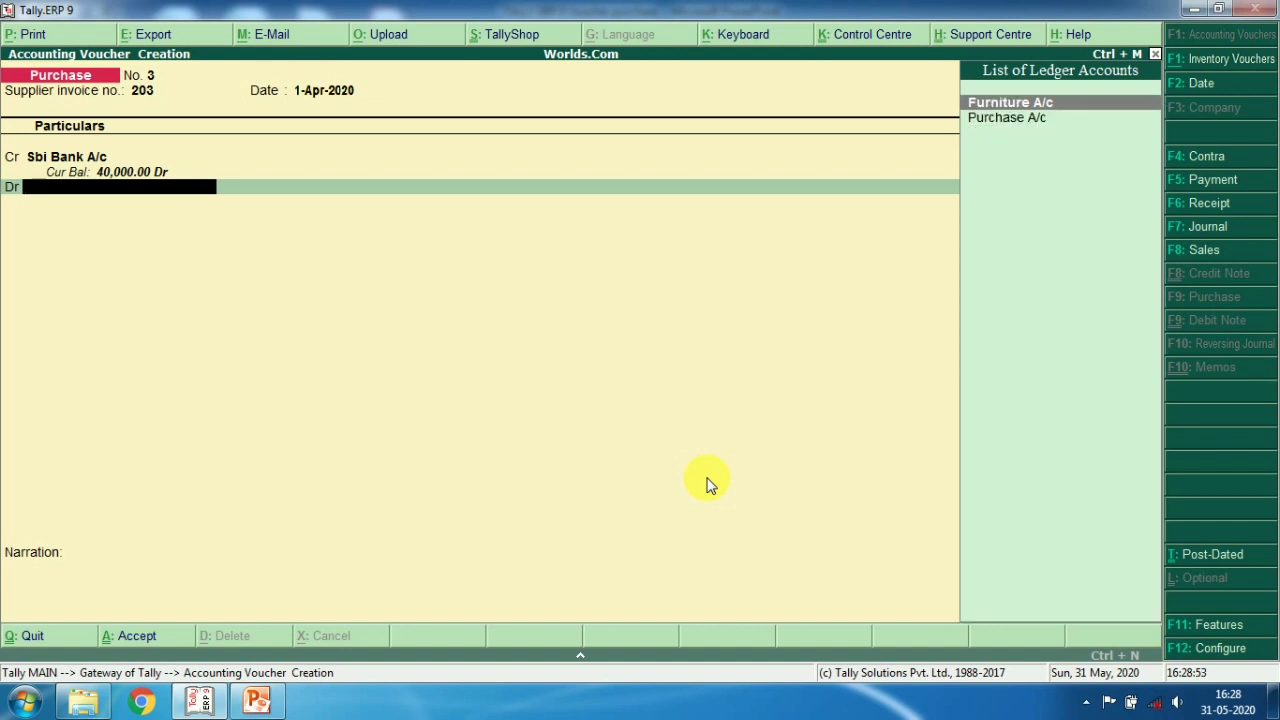
{"action": "key", "text": "Return"}
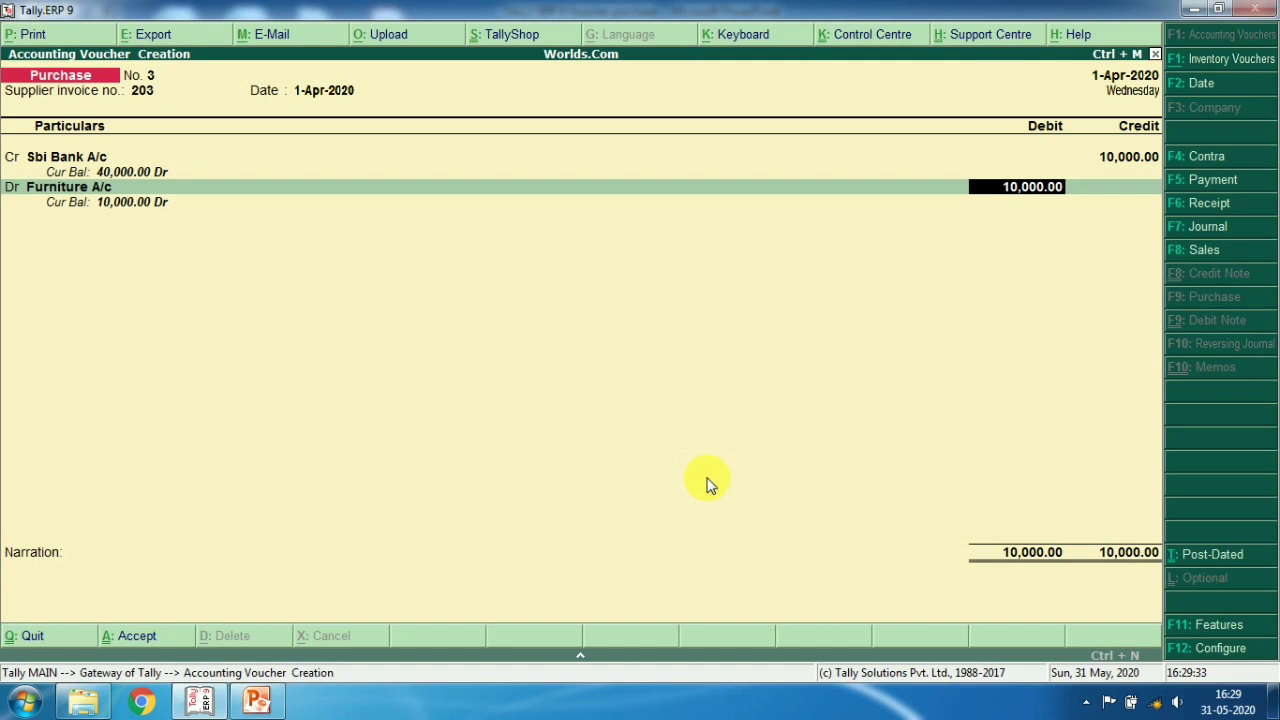
{"action": "key", "text": "Return"}
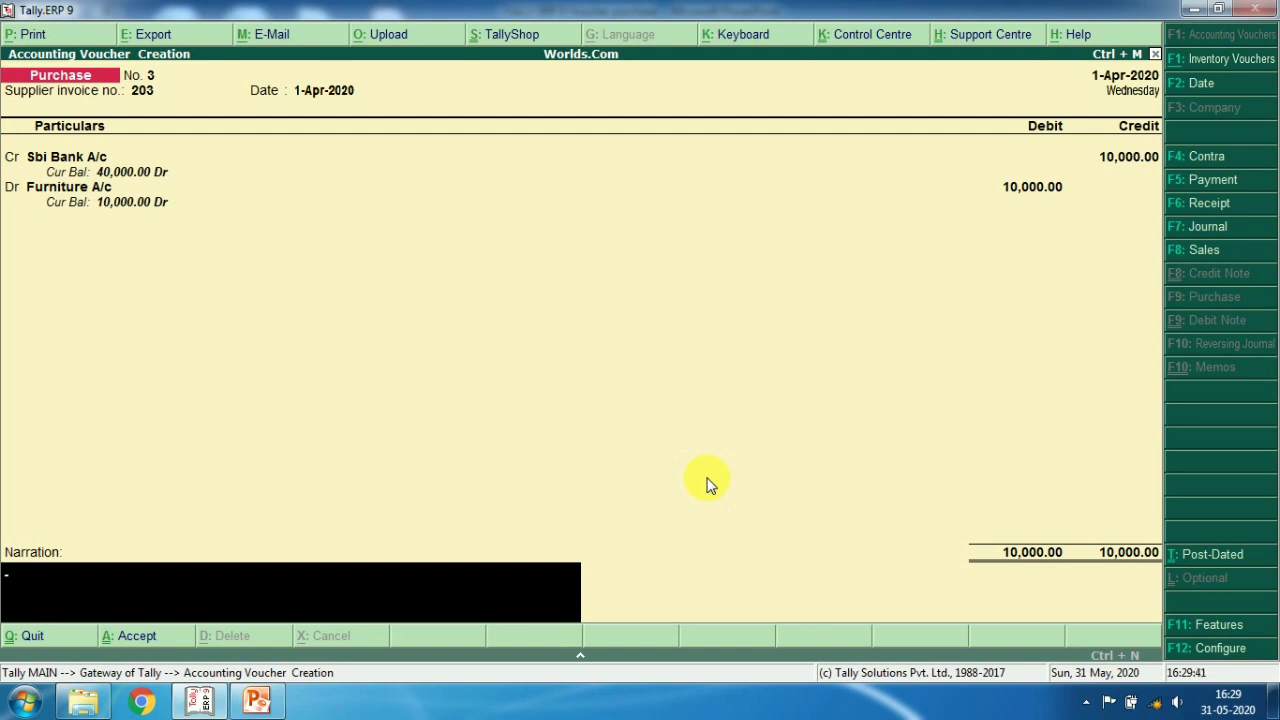
{"action": "key", "text": "Return"}
{"action": "key", "text": "Return"}
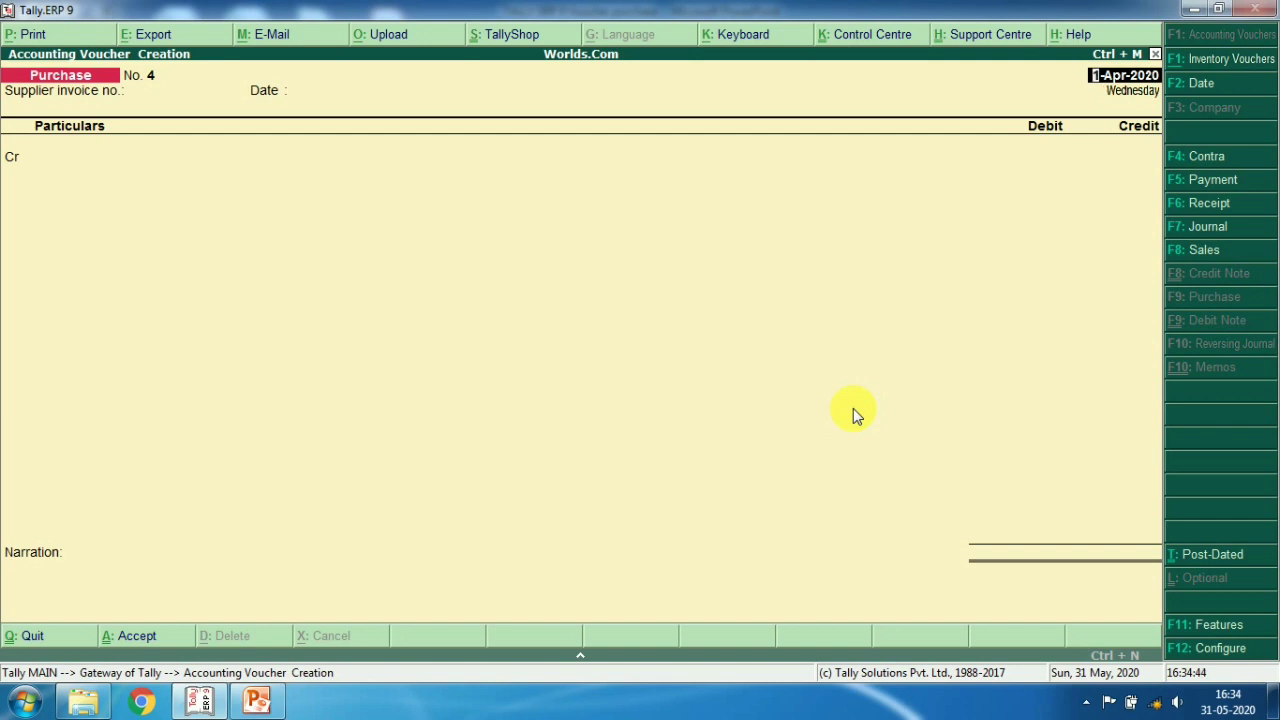
Enable invoicing and the recording of purchases in invoice mode in the company's accounting features
{"action": "left_click", "coordinate": [1206, 626]}
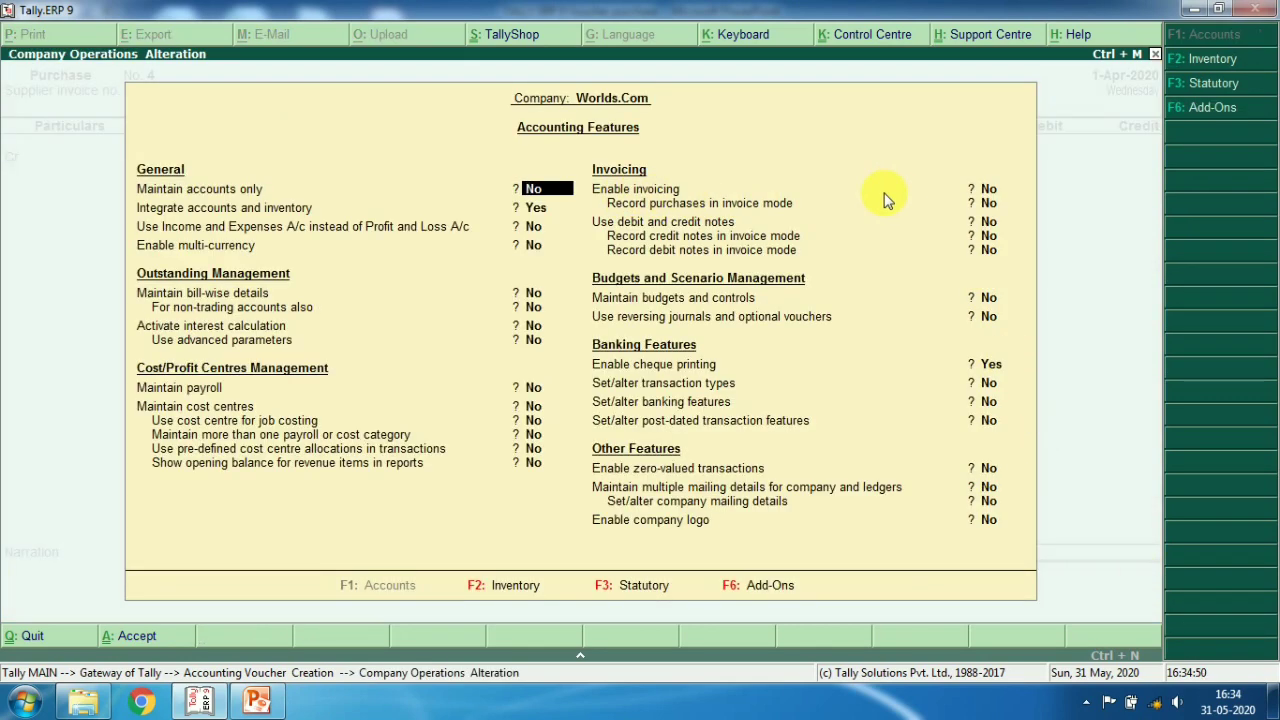
{"action": "left_click", "coordinate": [984, 188]}
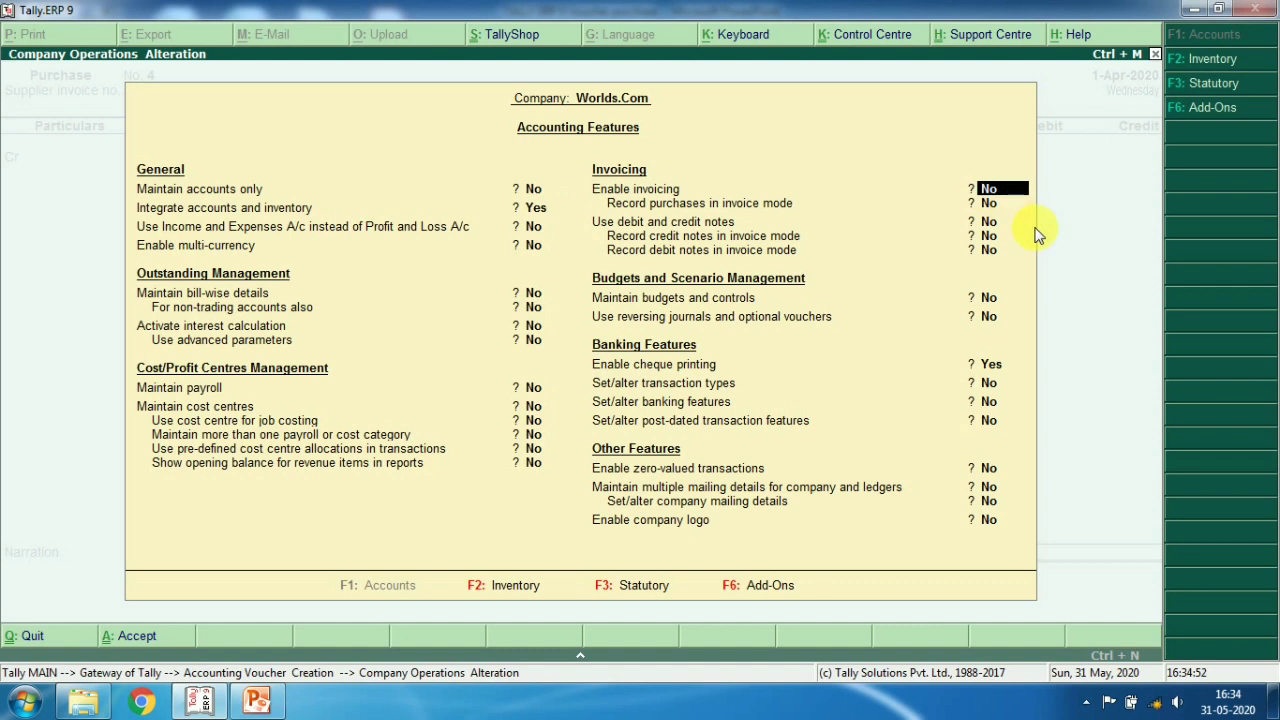
{"action": "key", "text": "y"}
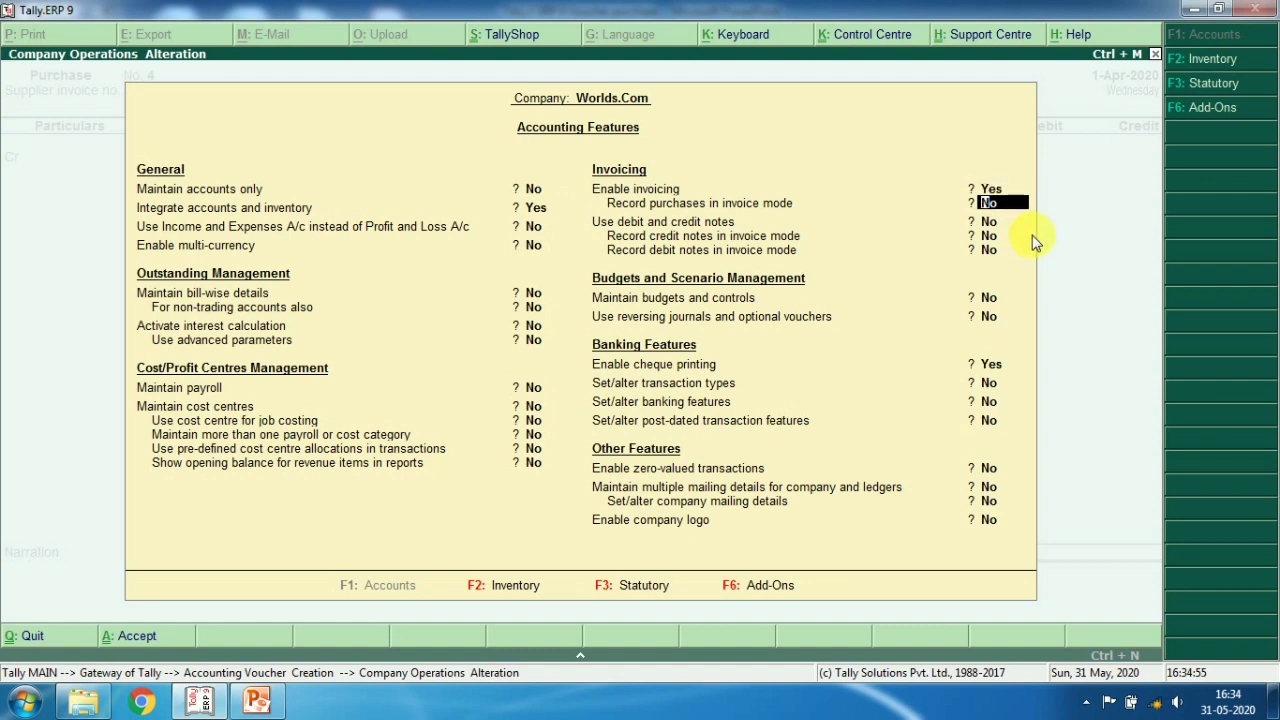
{"action": "key", "text": "y"}
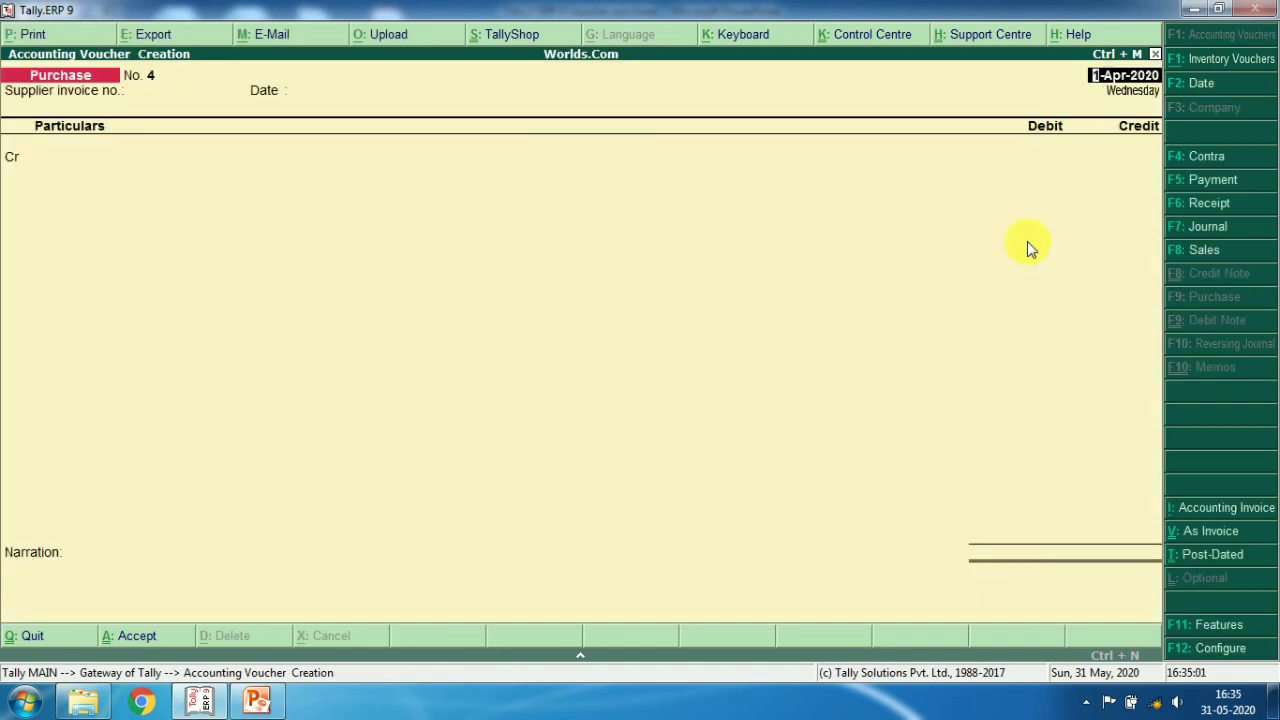
Compare the voucher and invoice layouts of the new purchase entry, leaving it in invoice mode
{"action": "left_click", "coordinate": [1212, 532]}
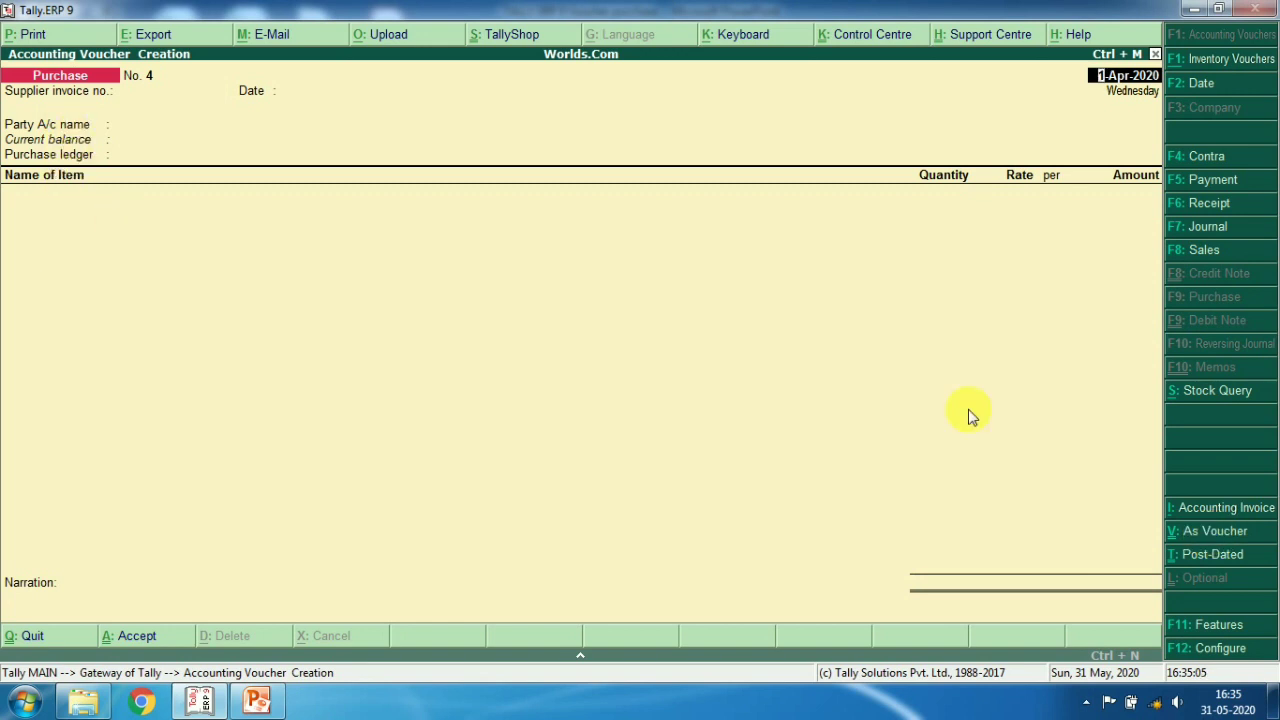
{"action": "left_click", "coordinate": [1222, 531]}
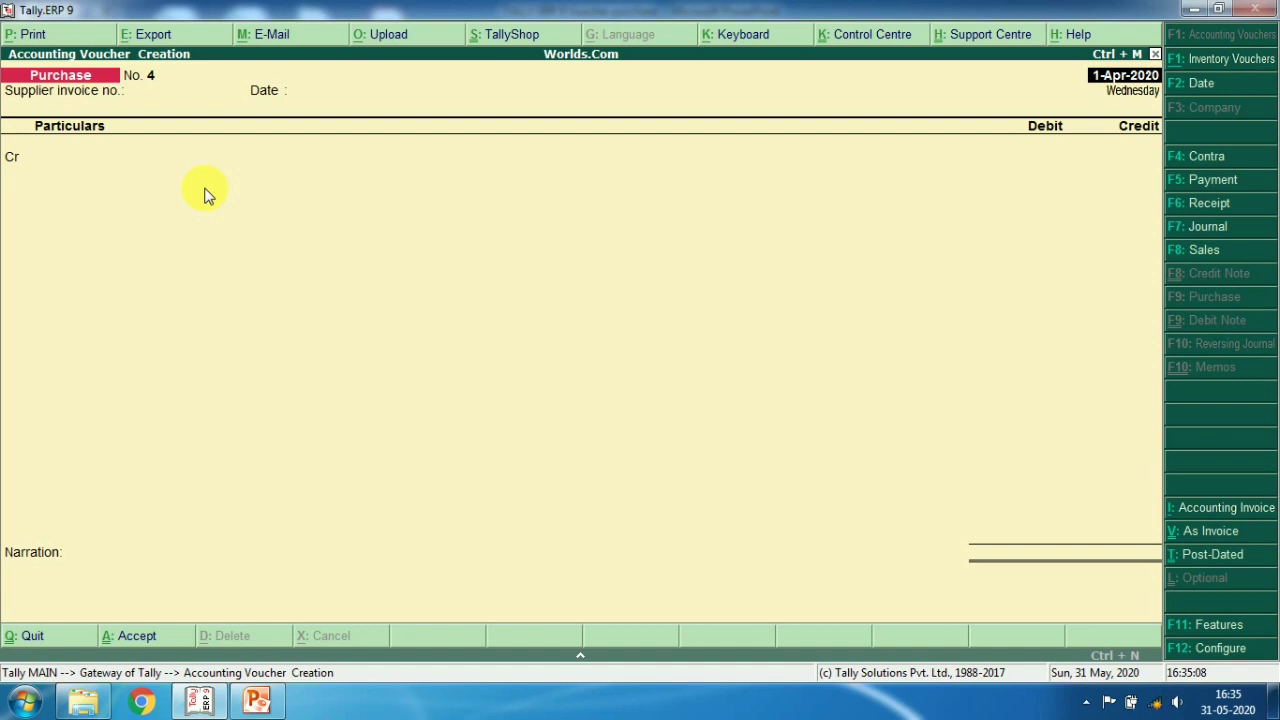
{"action": "left_click", "coordinate": [1222, 531]}
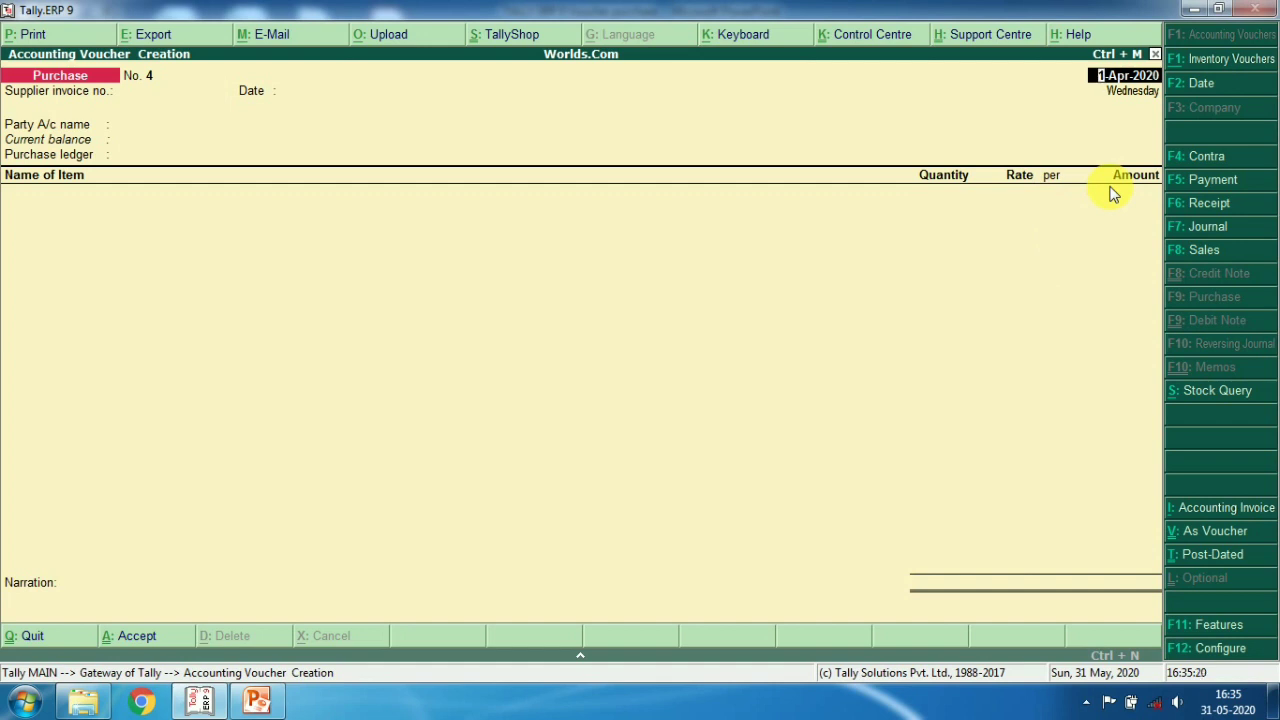
Enter supplier invoice number 105 in the purchase invoice, keeping 1-Apr-2020 as the voucher and invoice date
{"action": "key", "text": "Return"}
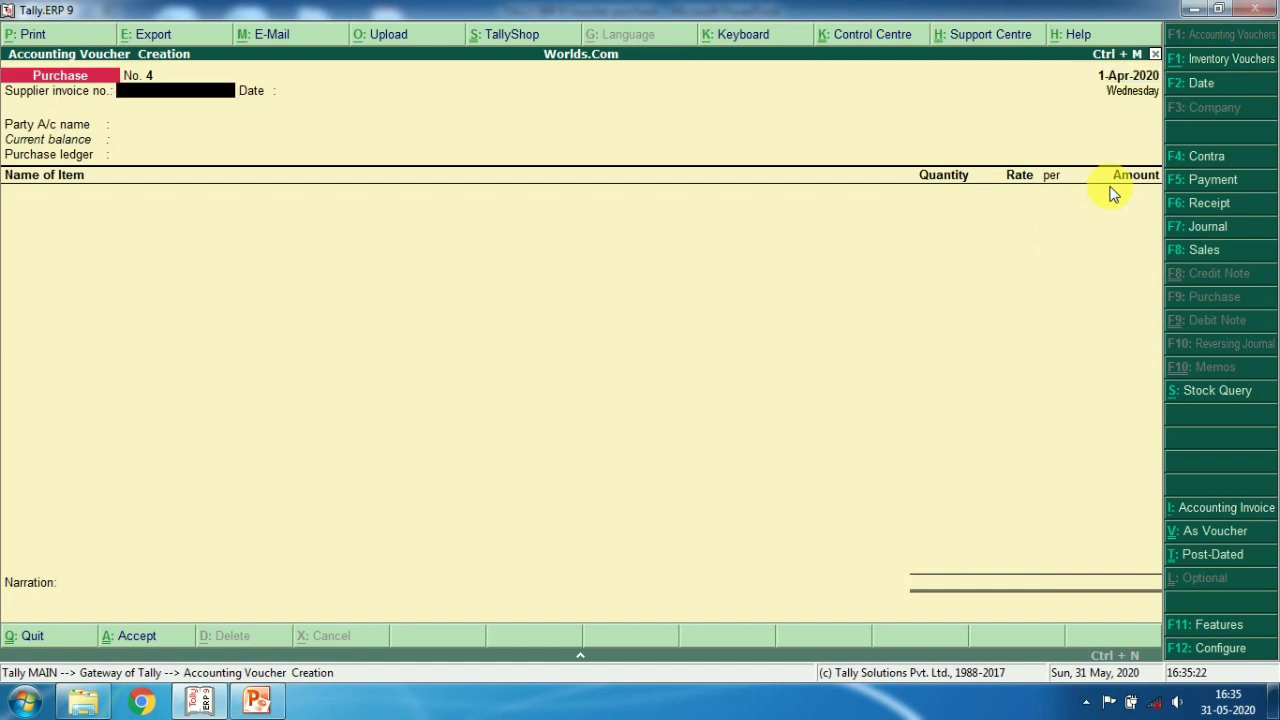
{"action": "type", "text": "105"}
{"action": "key", "text": "Return"}
{"action": "key", "text": "Return"}
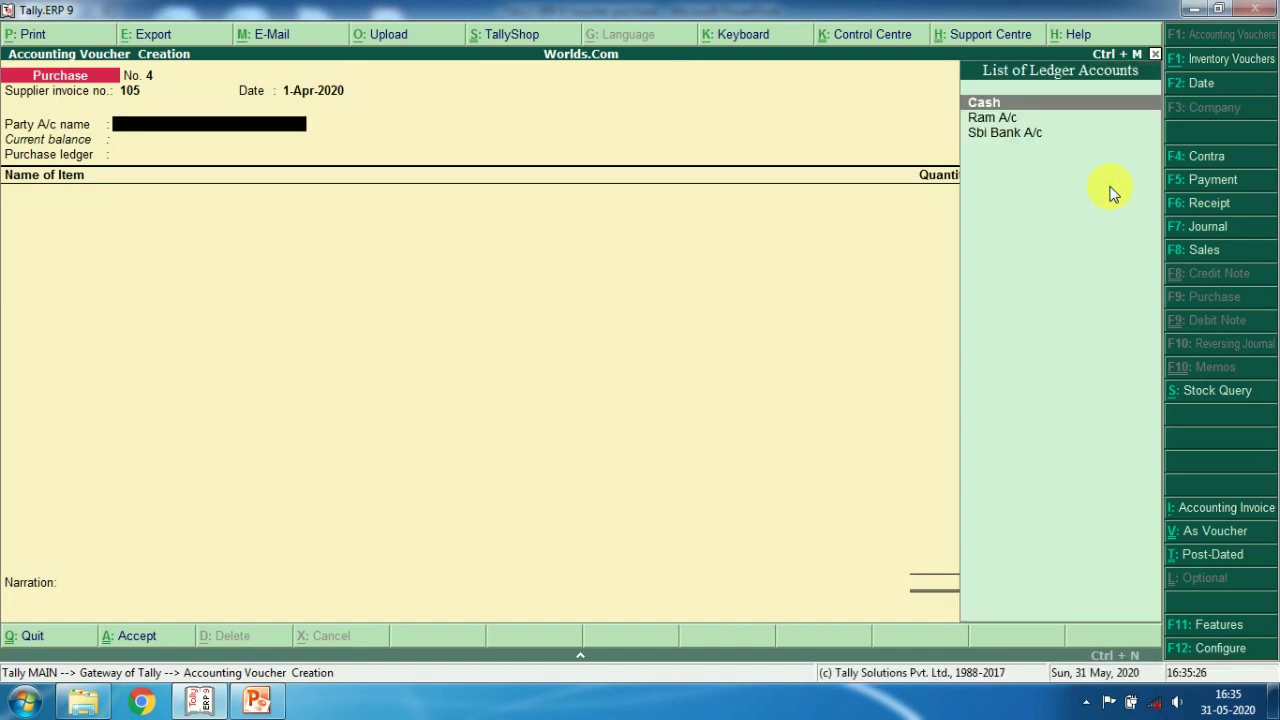
Set up a new party ledger named Computer Plaza under Sundry Creditors with inventory values affected at No
{"action": "key", "text": "alt+c"}
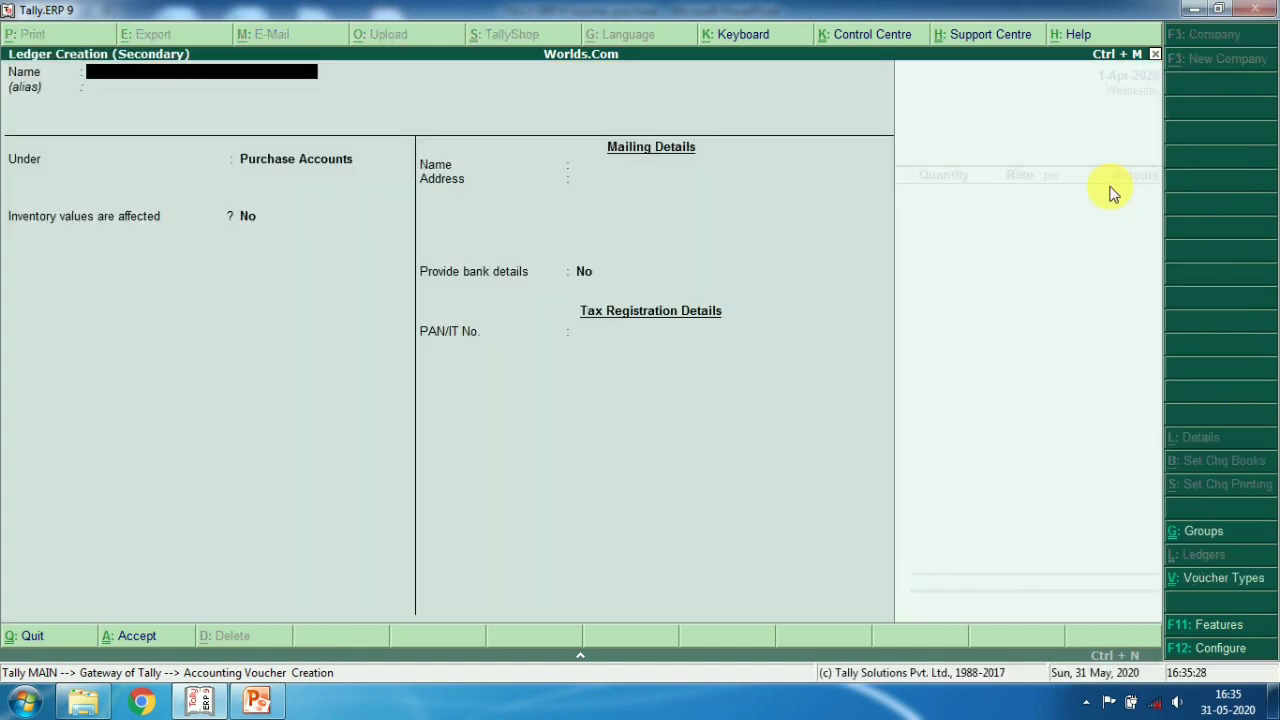
{"action": "type", "text": "Compute"}
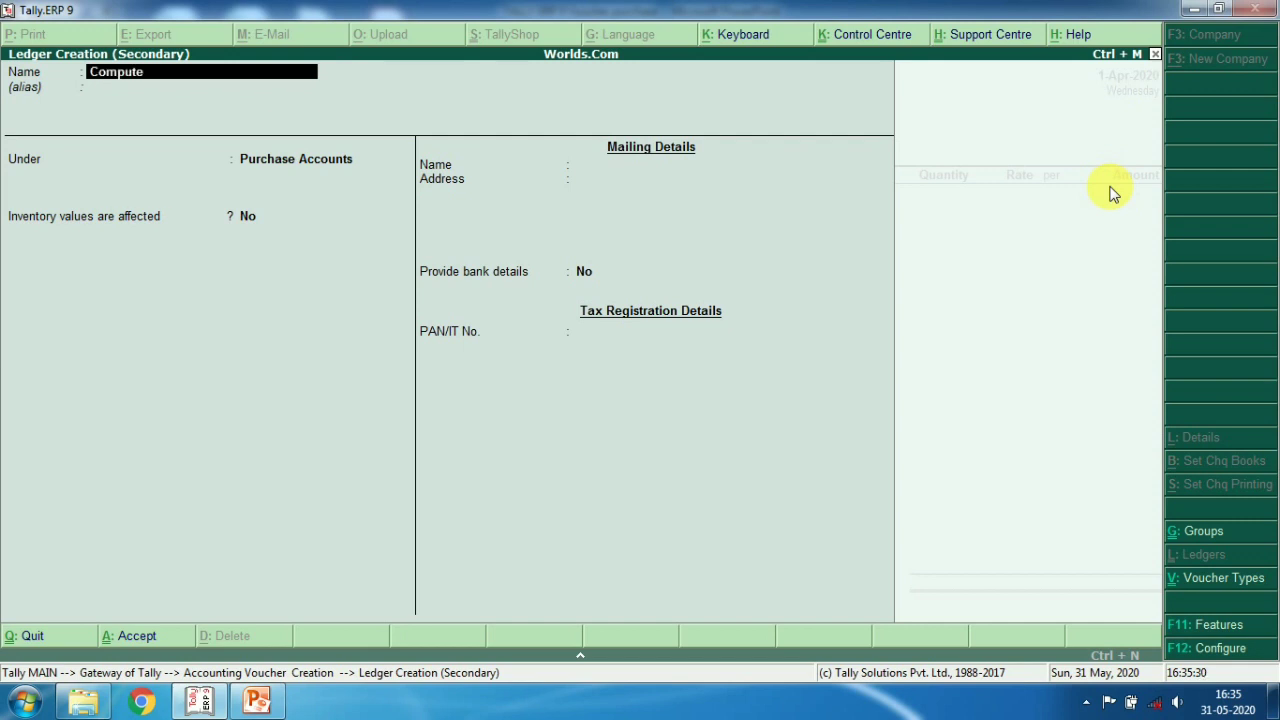
{"action": "type", "text": "r Plaza"}
{"action": "key", "text": "Return"}
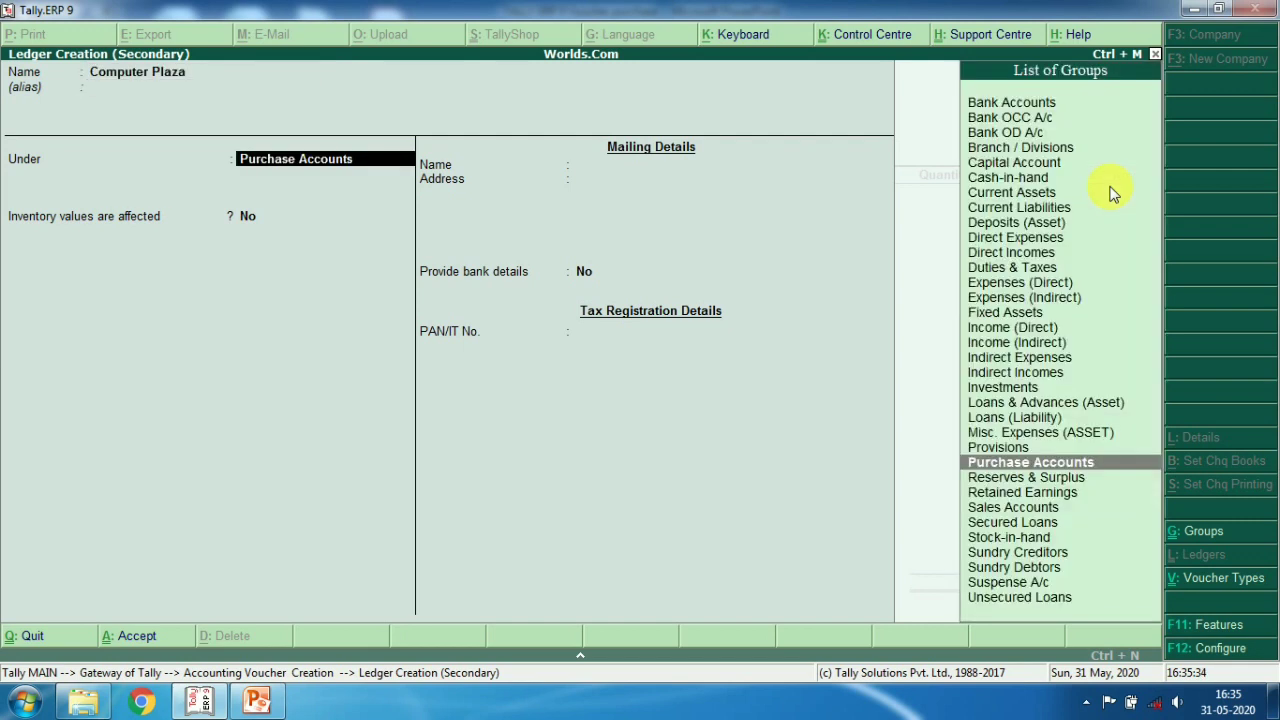
{"action": "type", "text": "Su"}
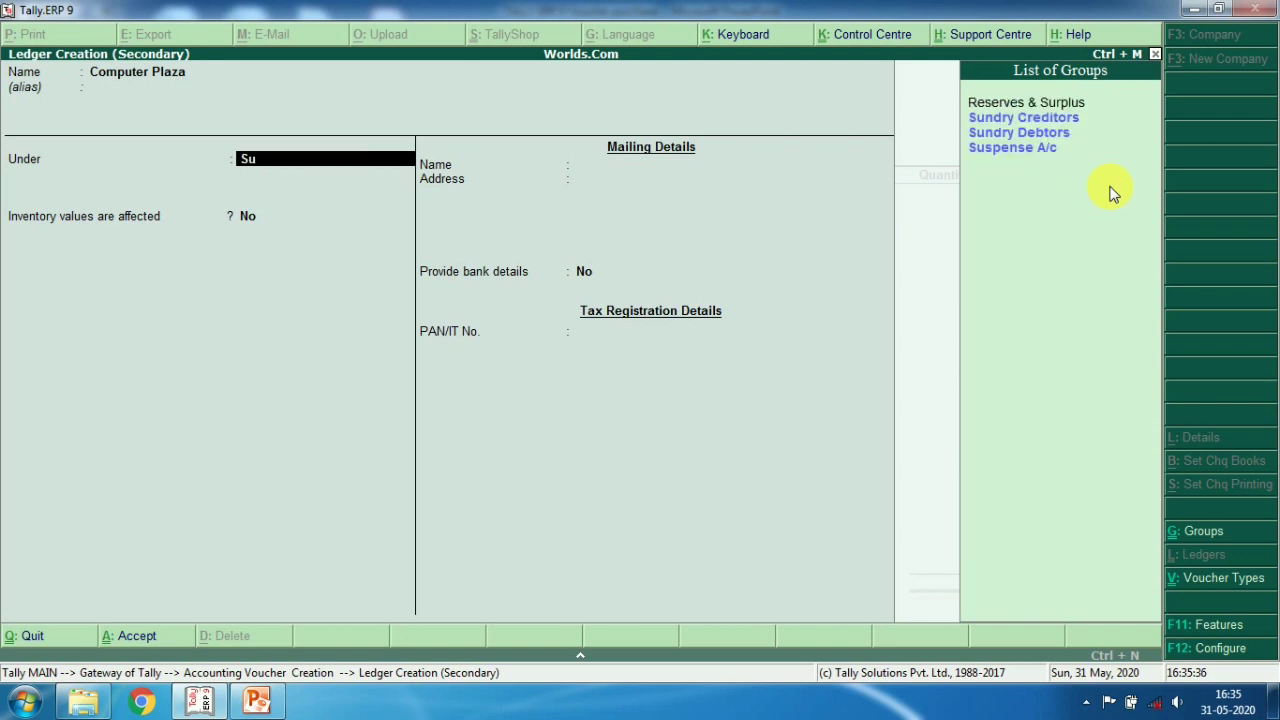
{"action": "key", "text": "Down"}
{"action": "key", "text": "Return"}
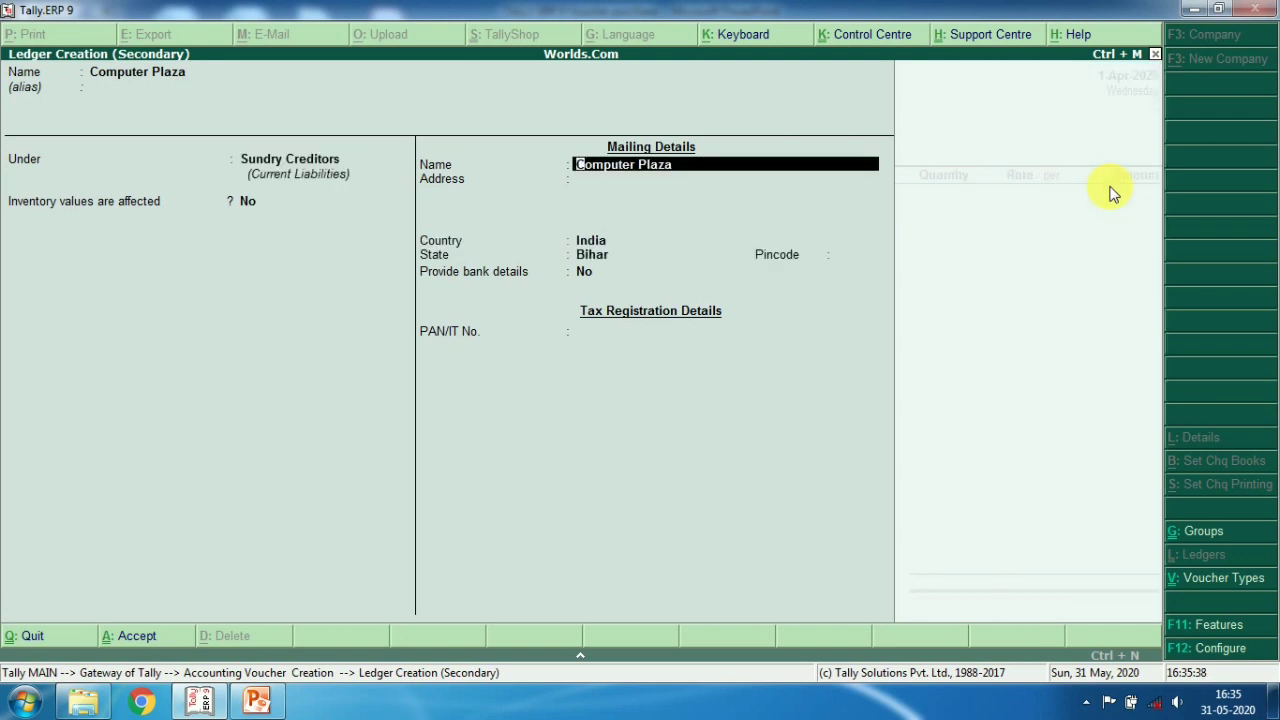
Save the Computer Plaza ledger without an address and accept the supplier's party details with Bihar as state
{"action": "key", "text": "Return"}
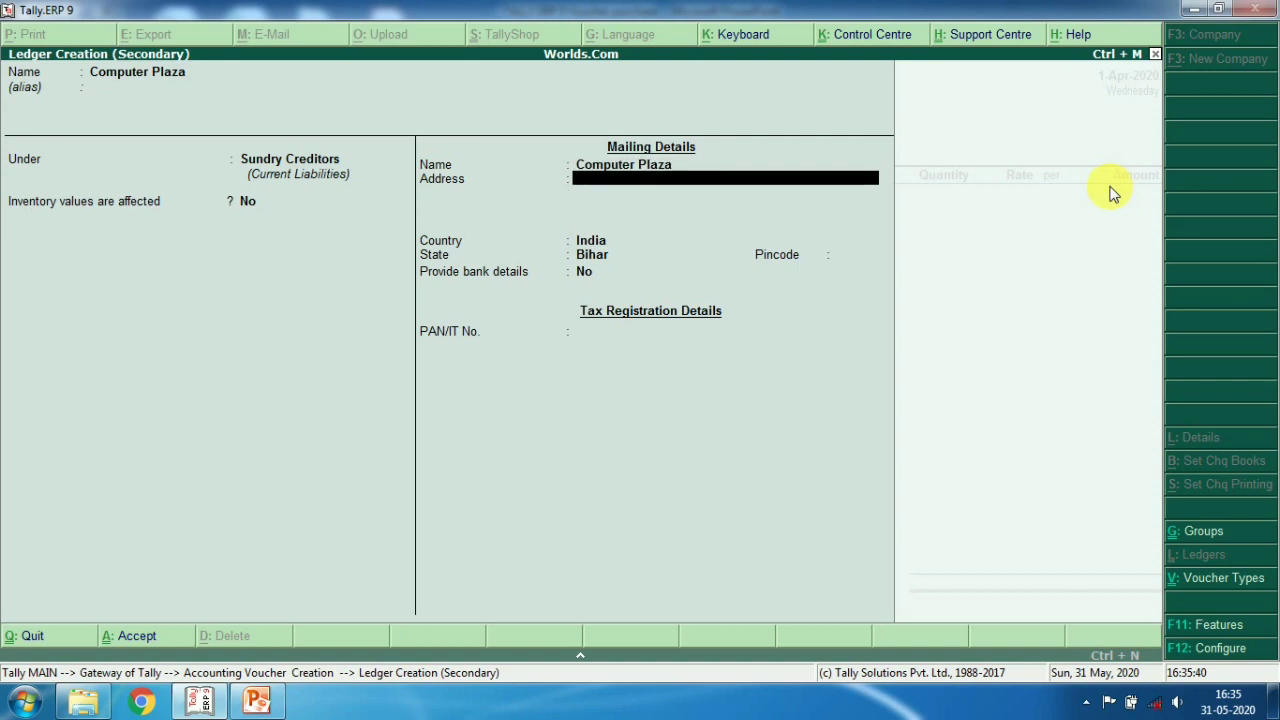
{"action": "key", "text": "ctrl+a"}
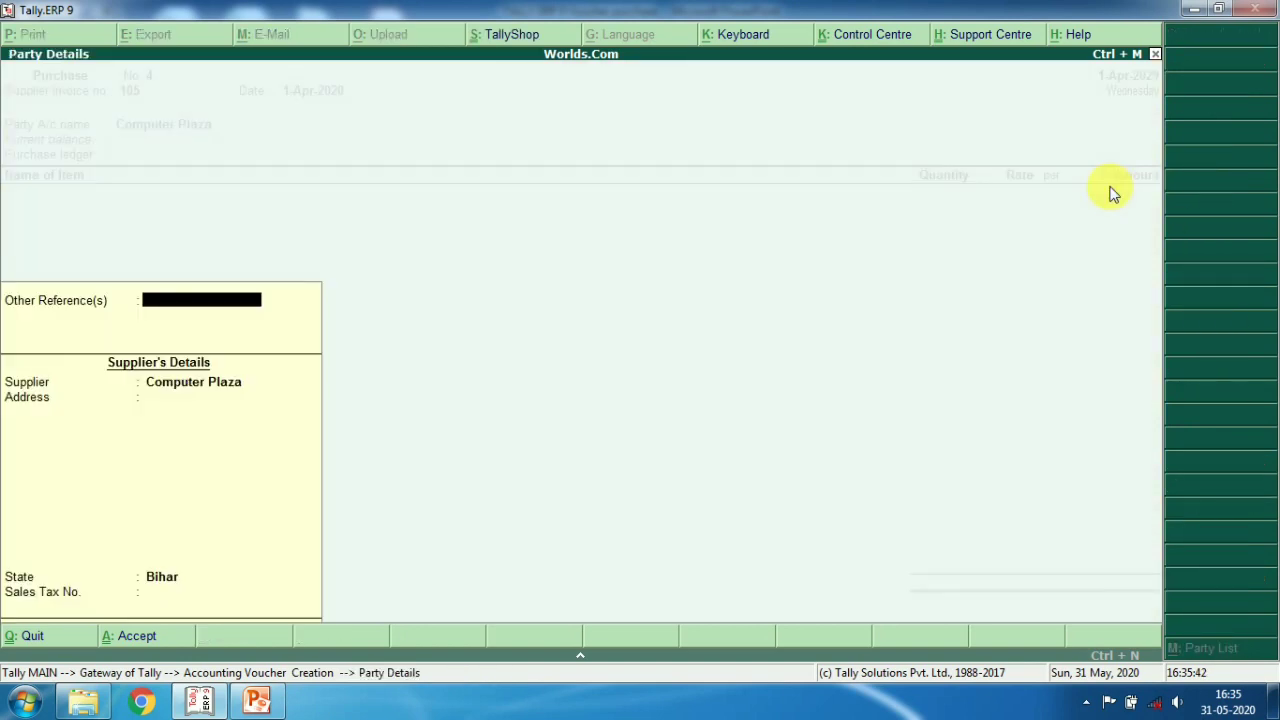
{"action": "key", "text": "Return"}
{"action": "key", "text": "ctrl+a"}
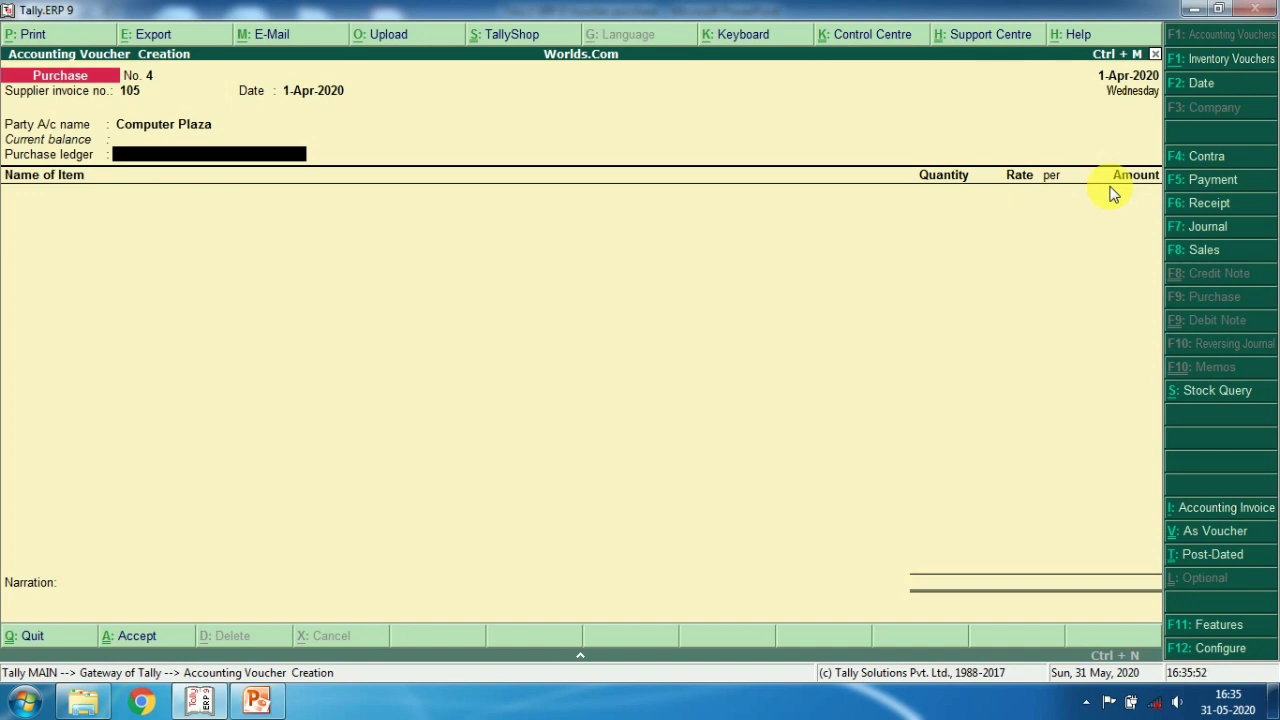
{"action": "key", "text": "alt+c"}
{"action": "type", "text": "Pu"}
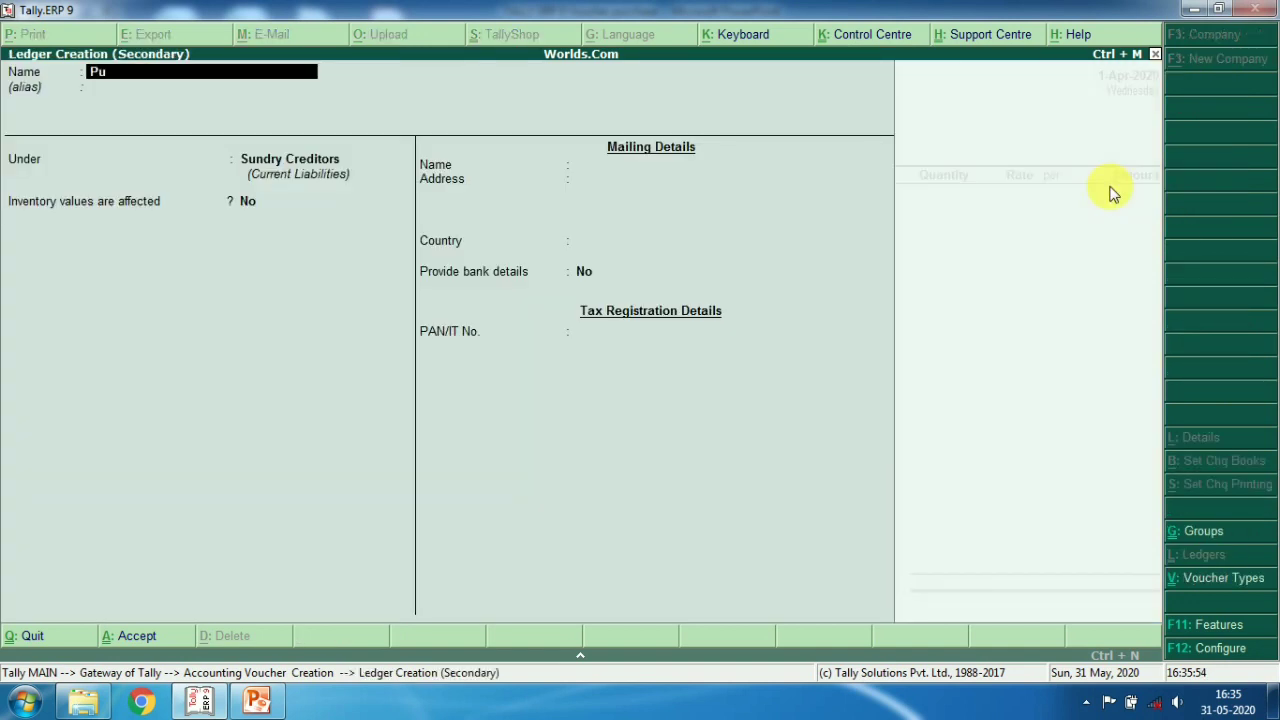
{"action": "type", "text": "rchase A.C"}
{"action": "key", "text": "Return"}
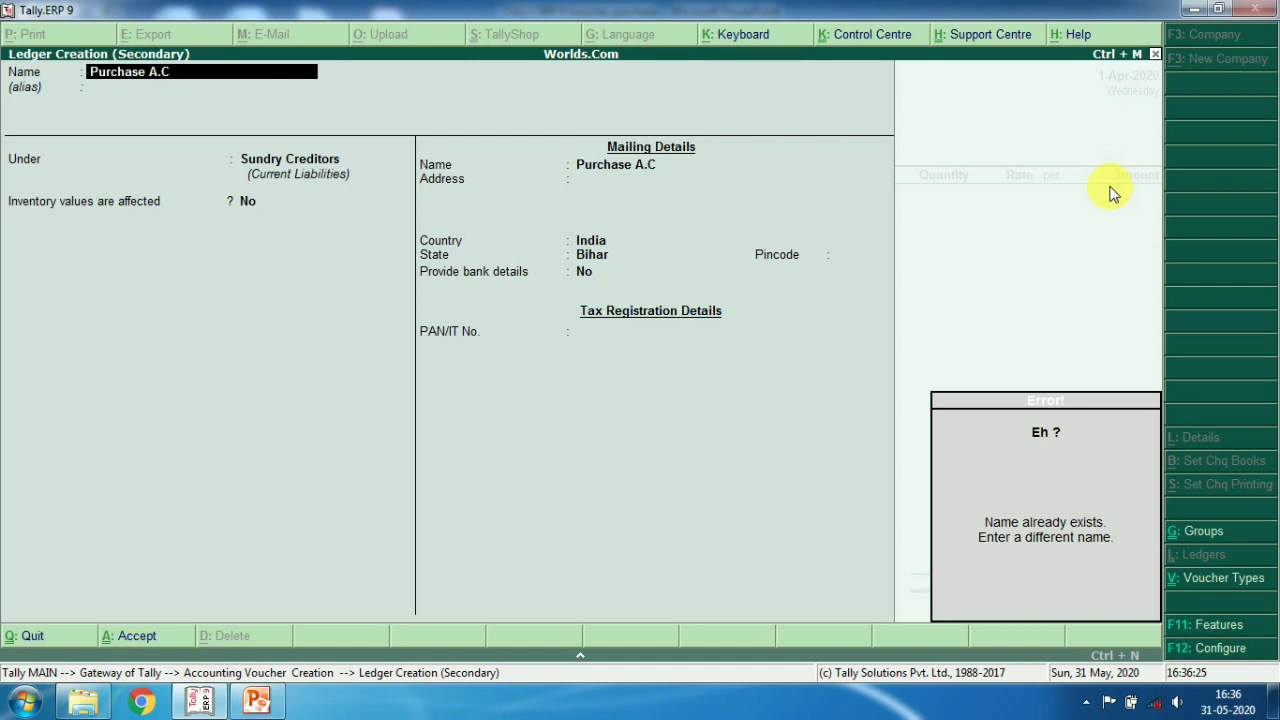
{"action": "key", "text": "Escape"}
{"action": "key", "text": "Escape"}
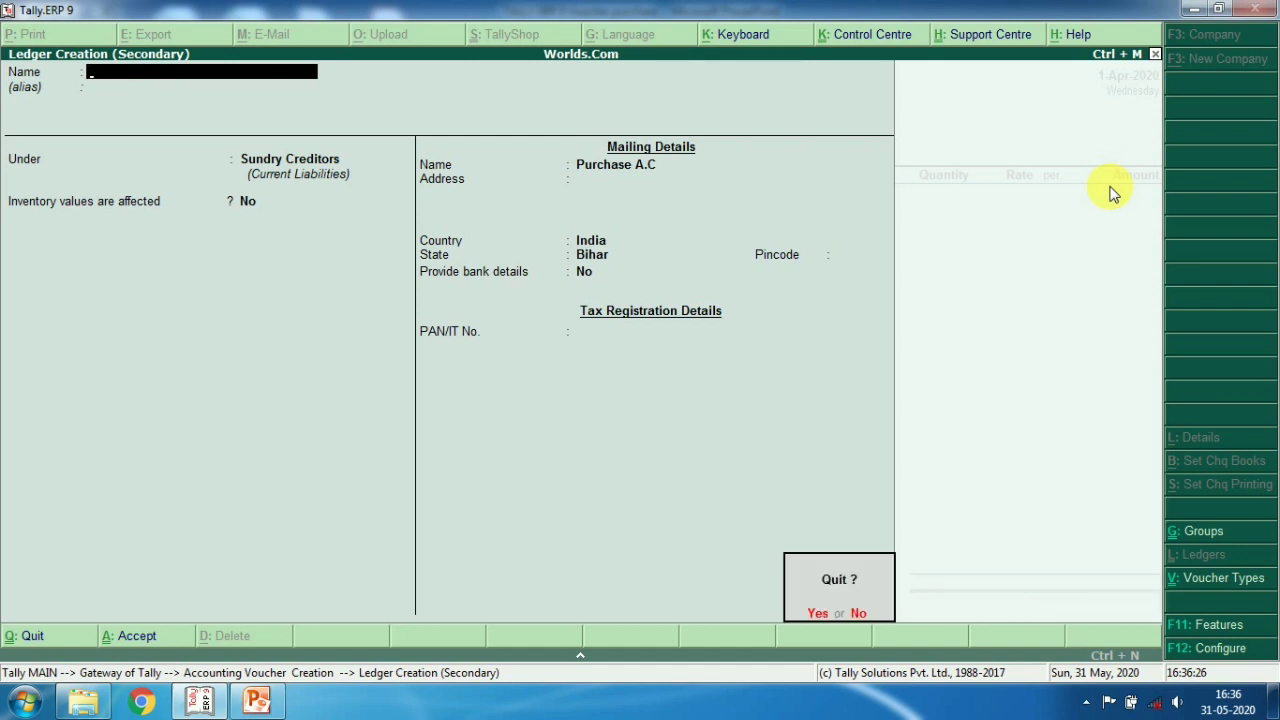
{"action": "key", "text": "y"}
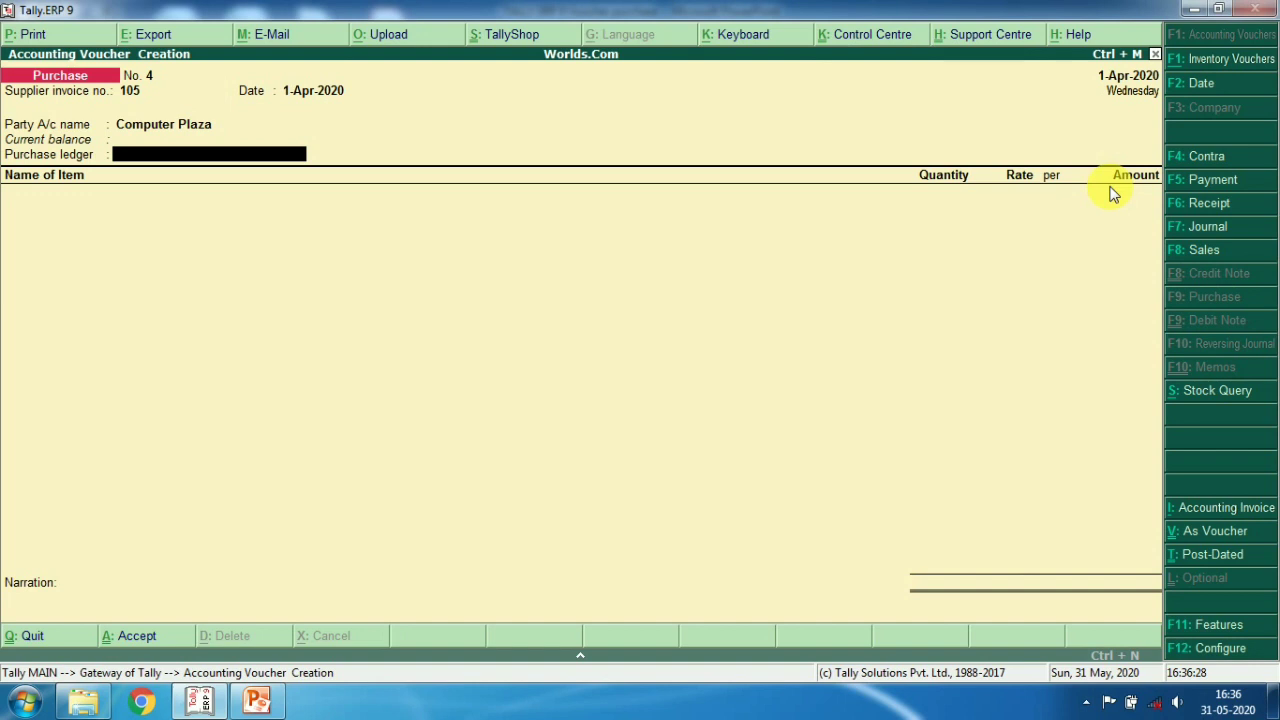
Abandon the unfinished purchase invoice and open the list of ledgers for altering a single ledger
{"action": "key", "text": "Escape"}
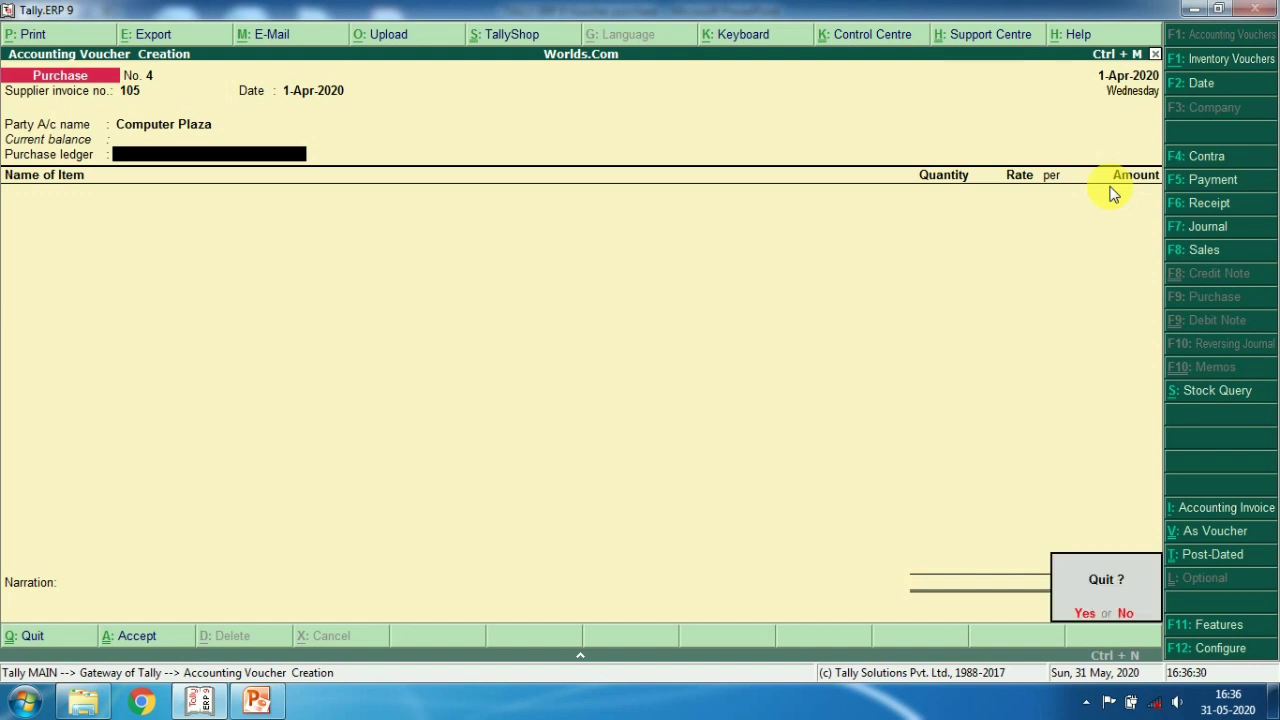
{"action": "key", "text": "y"}
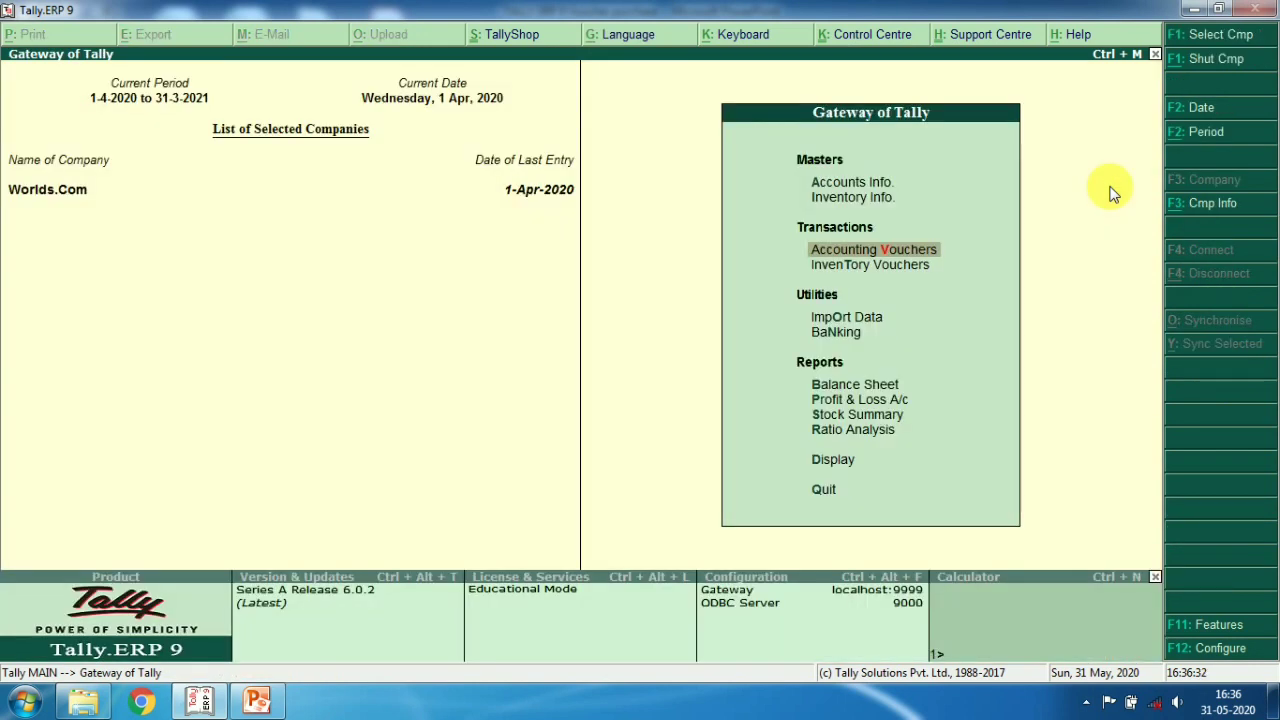
{"action": "key", "text": "Up"}
{"action": "key", "text": "Up"}
{"action": "key", "text": "Return"}
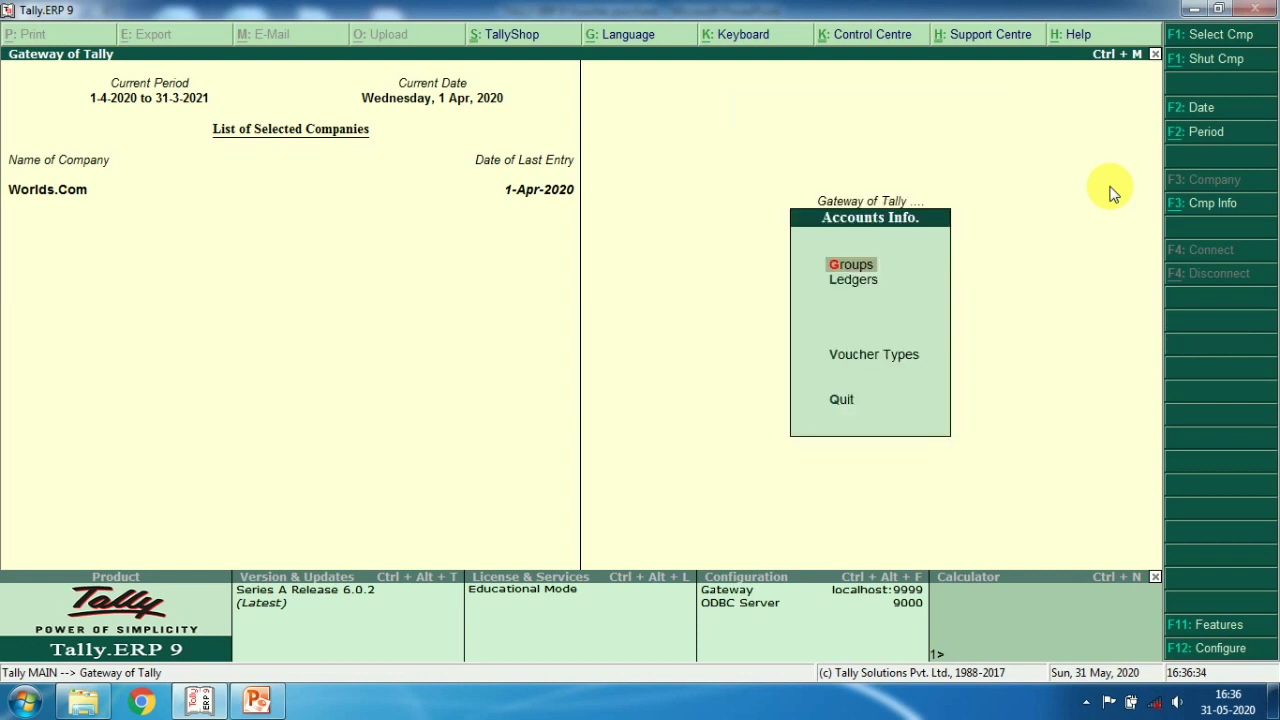
{"action": "key", "text": "Down"}
{"action": "key", "text": "Return"}
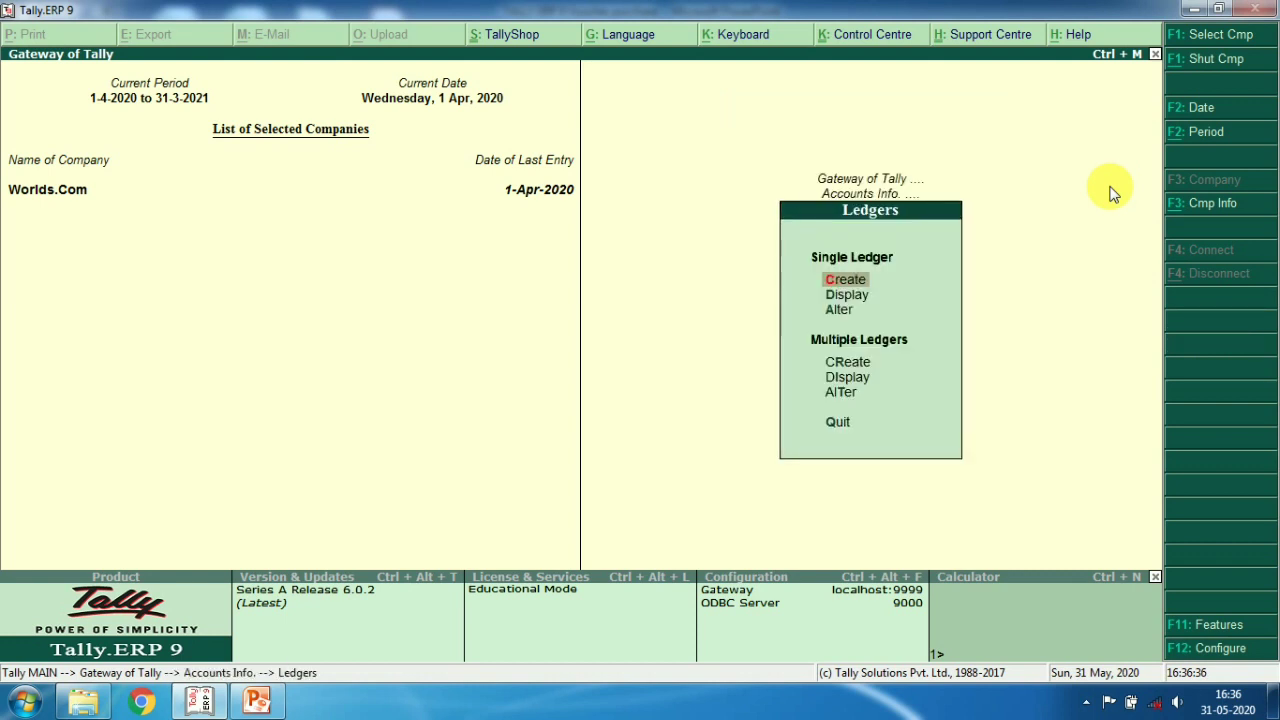
{"action": "key", "text": "Down"}
{"action": "key", "text": "Down"}
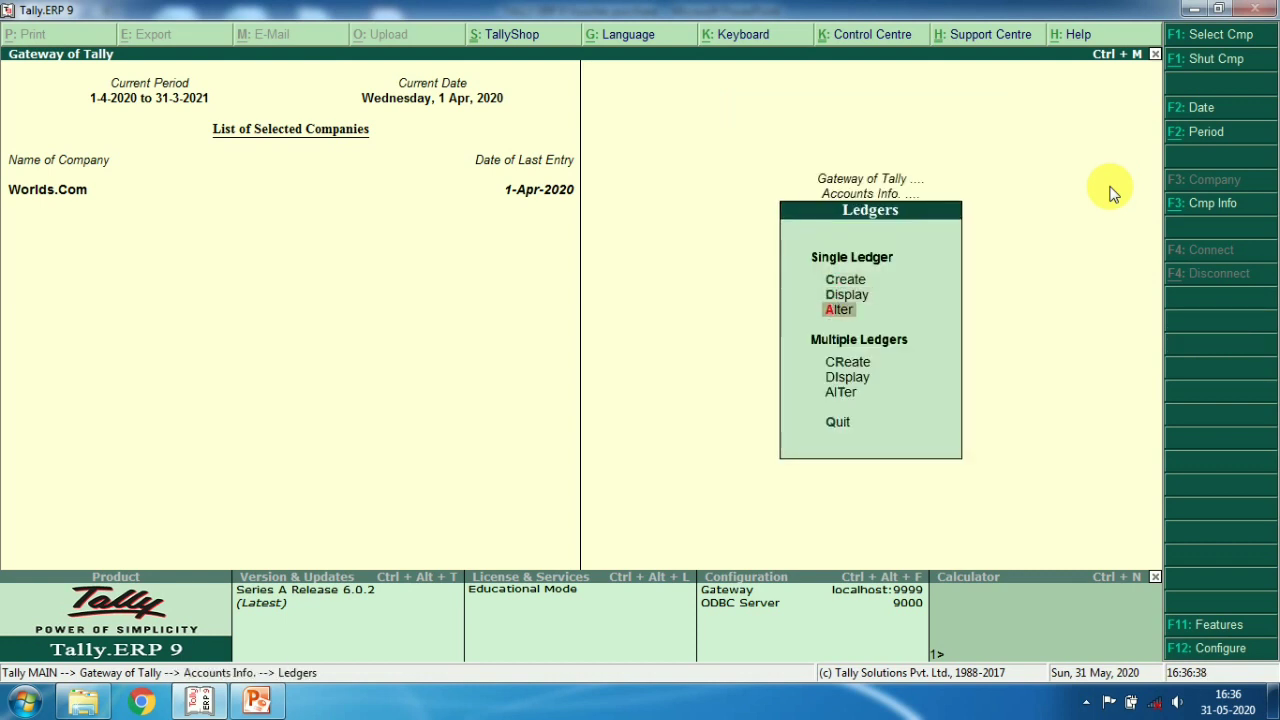
{"action": "key", "text": "Return"}
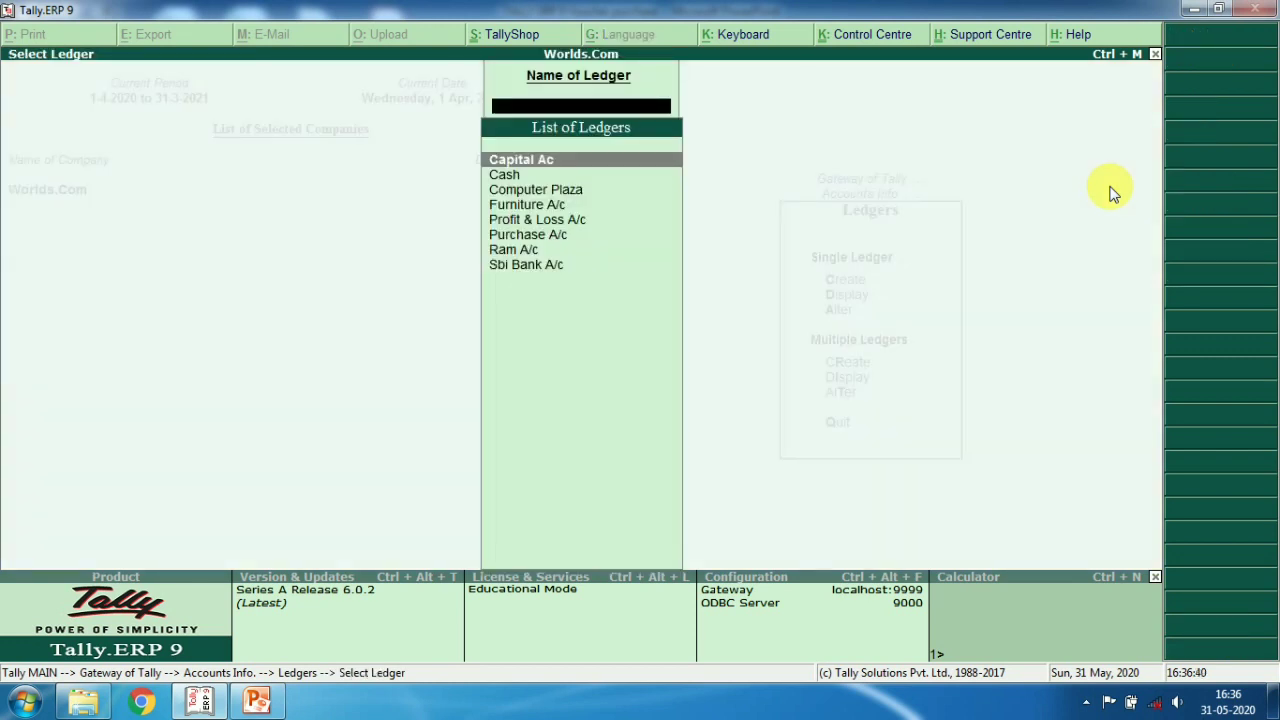
Set inventory values are affected to Yes in the Purchase A/c ledger and save it
{"action": "key", "text": "Down"}
{"action": "key", "text": "Down"}
{"action": "key", "text": "Down"}
{"action": "key", "text": "Down"}
{"action": "key", "text": "Down"}
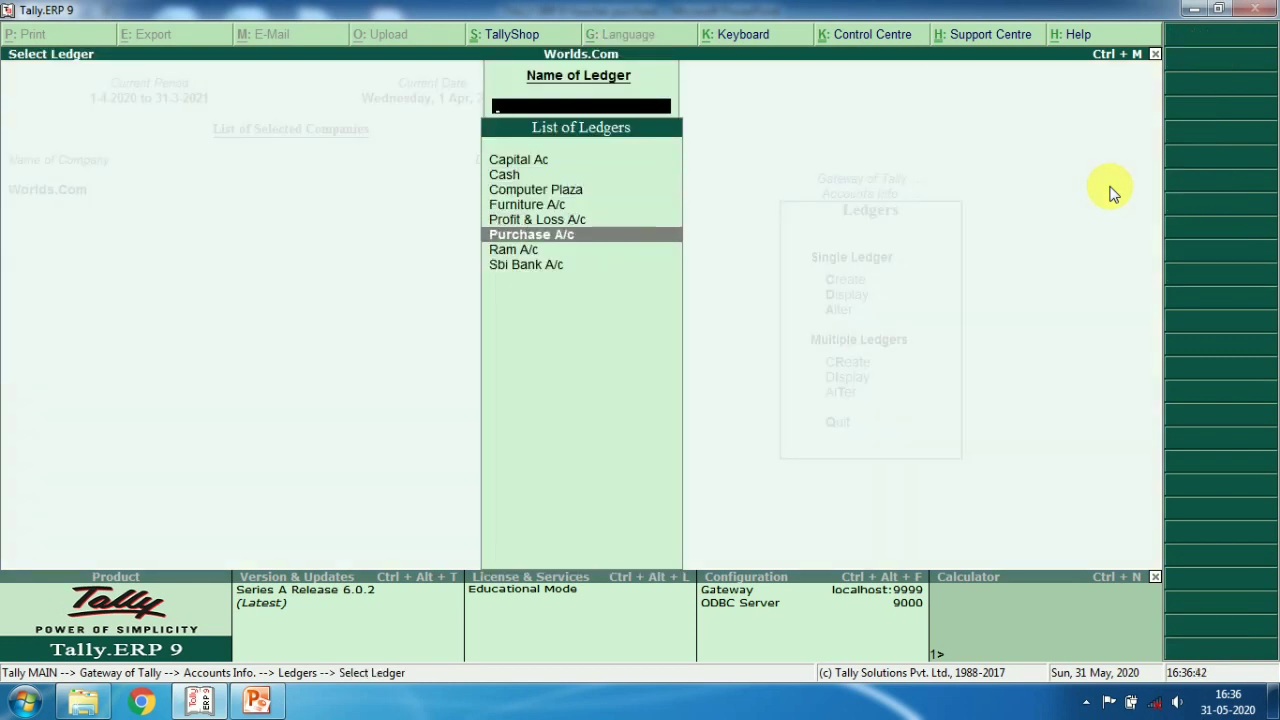
{"action": "key", "text": "Return"}
{"action": "key", "text": "Return"}
{"action": "key", "text": "Return"}
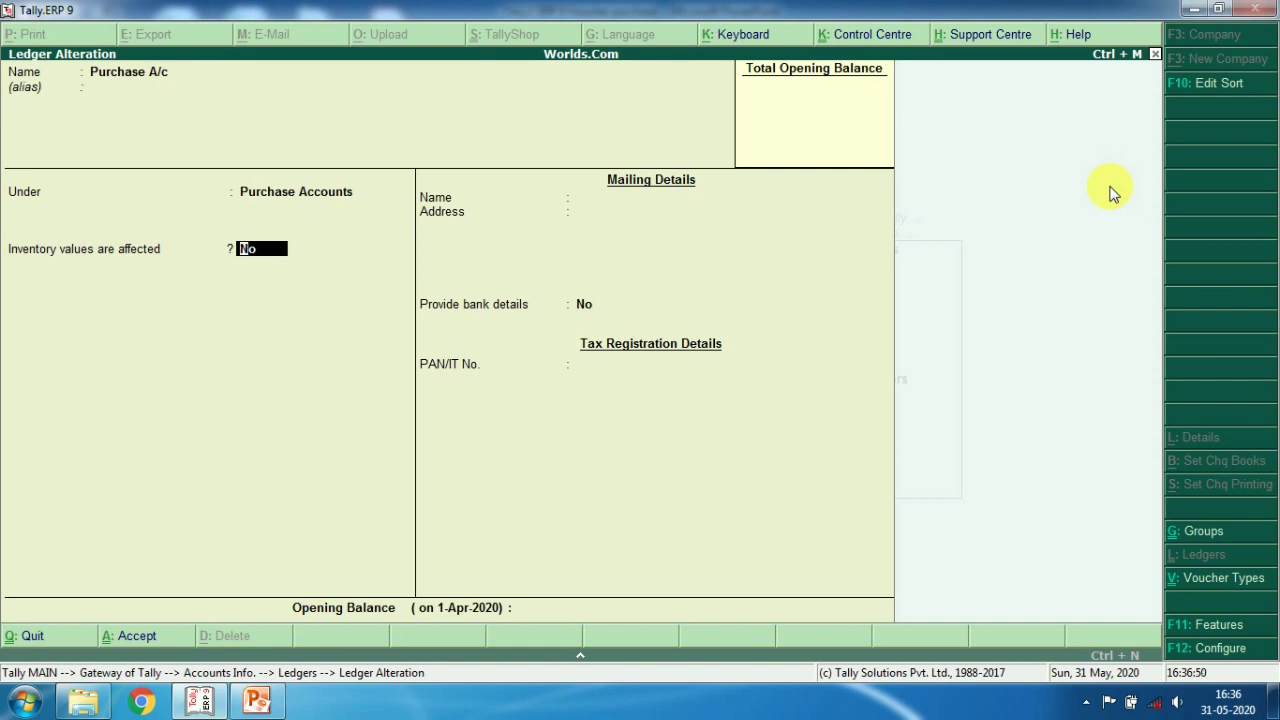
{"action": "type", "text": "y"}
{"action": "key", "text": "Return"}
{"action": "key", "text": "ctrl+a"}
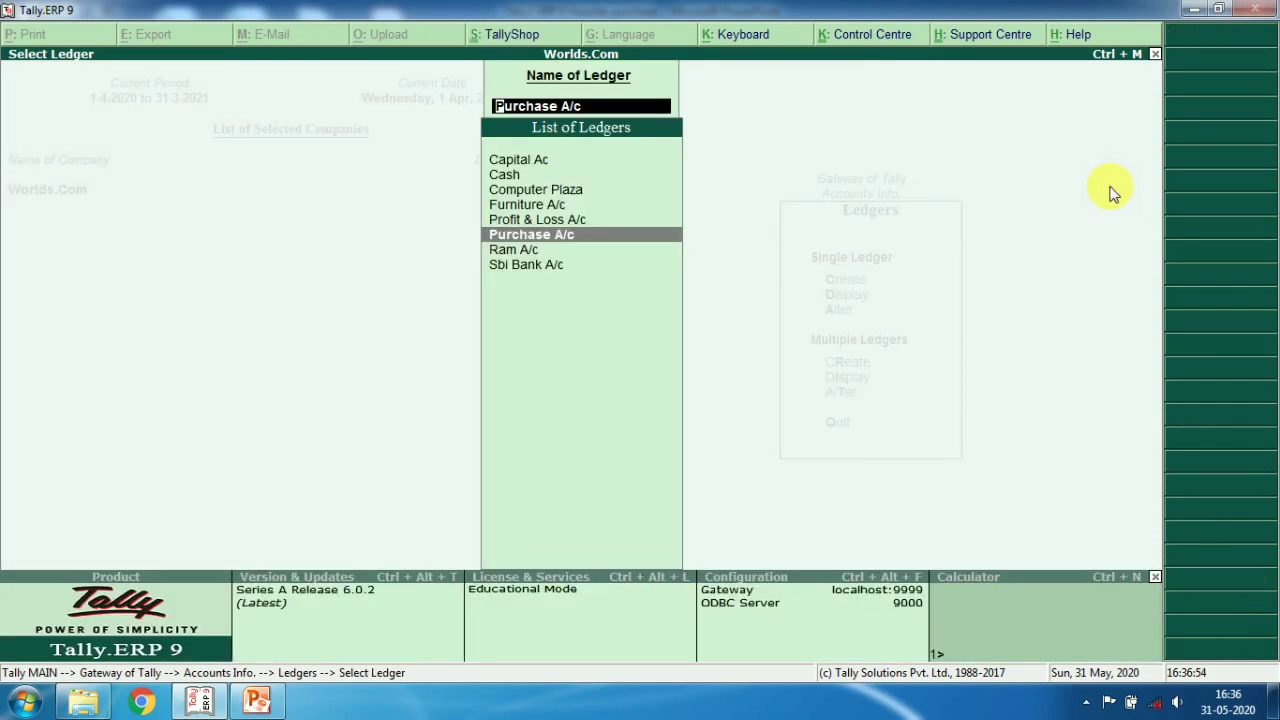
Start a purchase invoice again with supplier invoice number 105, keeping 1-Apr-2020 as the invoice date
{"action": "key", "text": "Escape"}
{"action": "key", "text": "Escape"}
{"action": "key", "text": "Escape"}
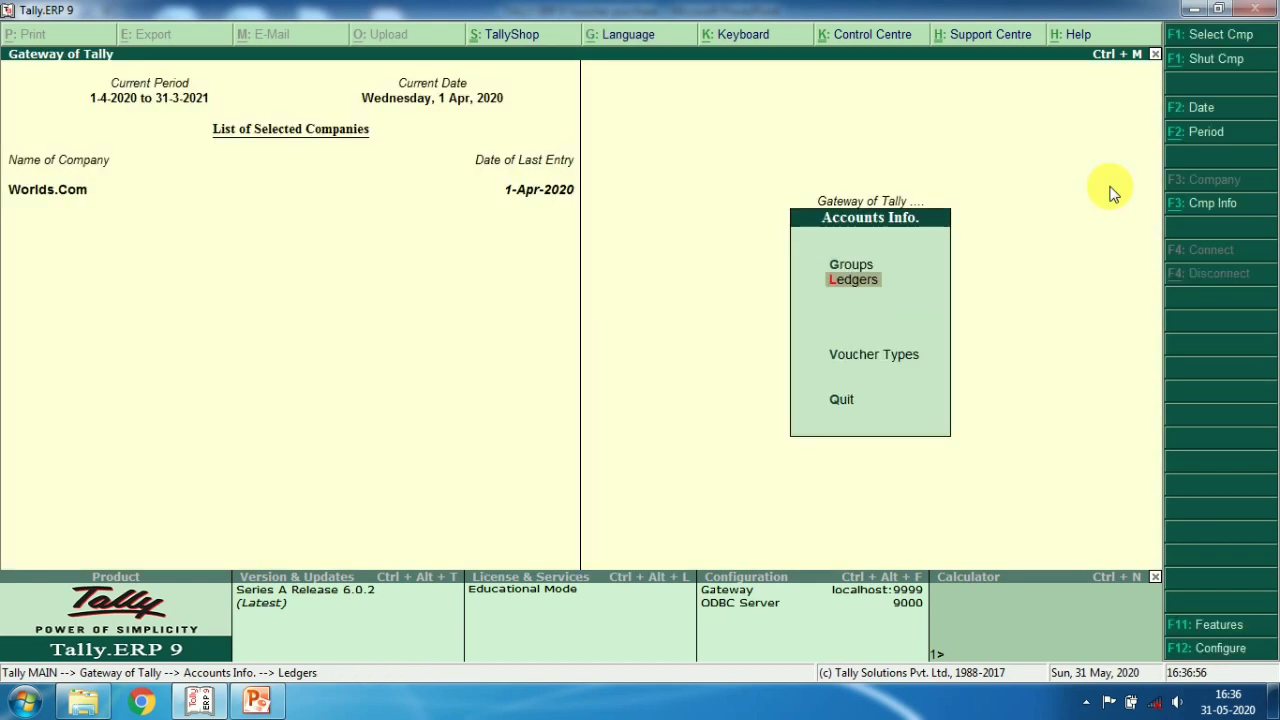
{"action": "key", "text": "Escape"}
{"action": "key", "text": "Down"}
{"action": "key", "text": "Down"}
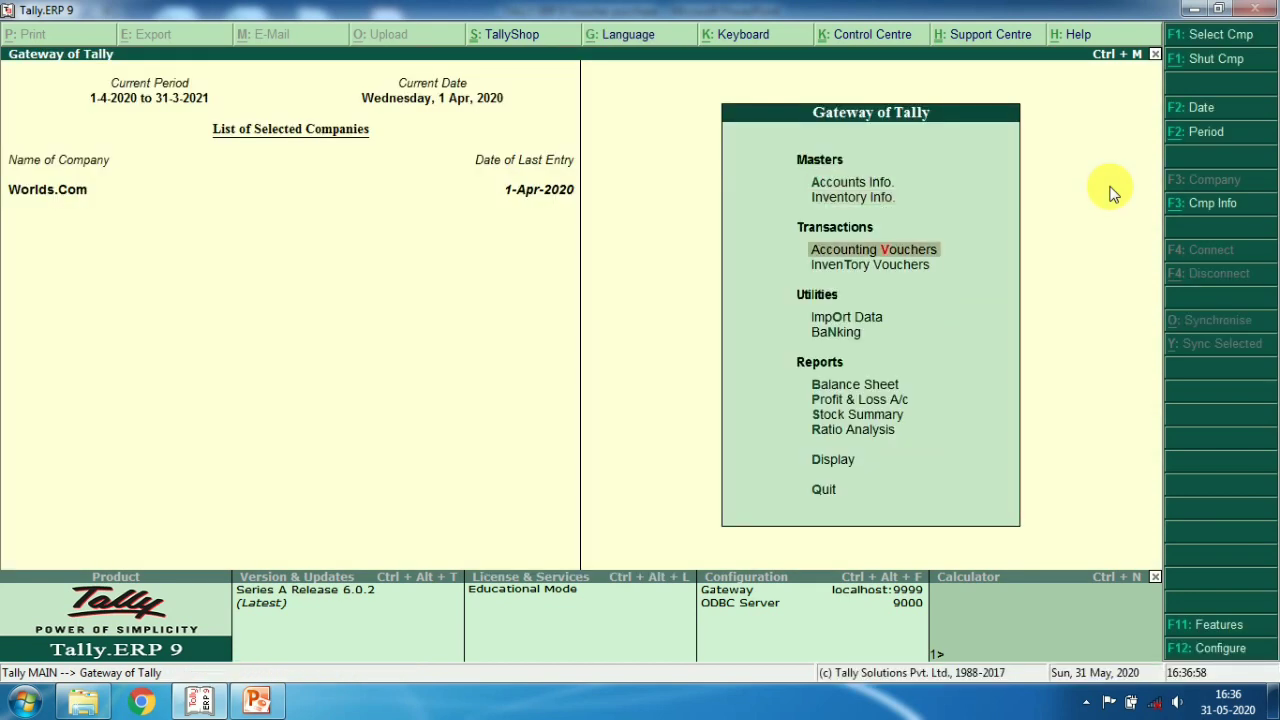
{"action": "key", "text": "Return"}
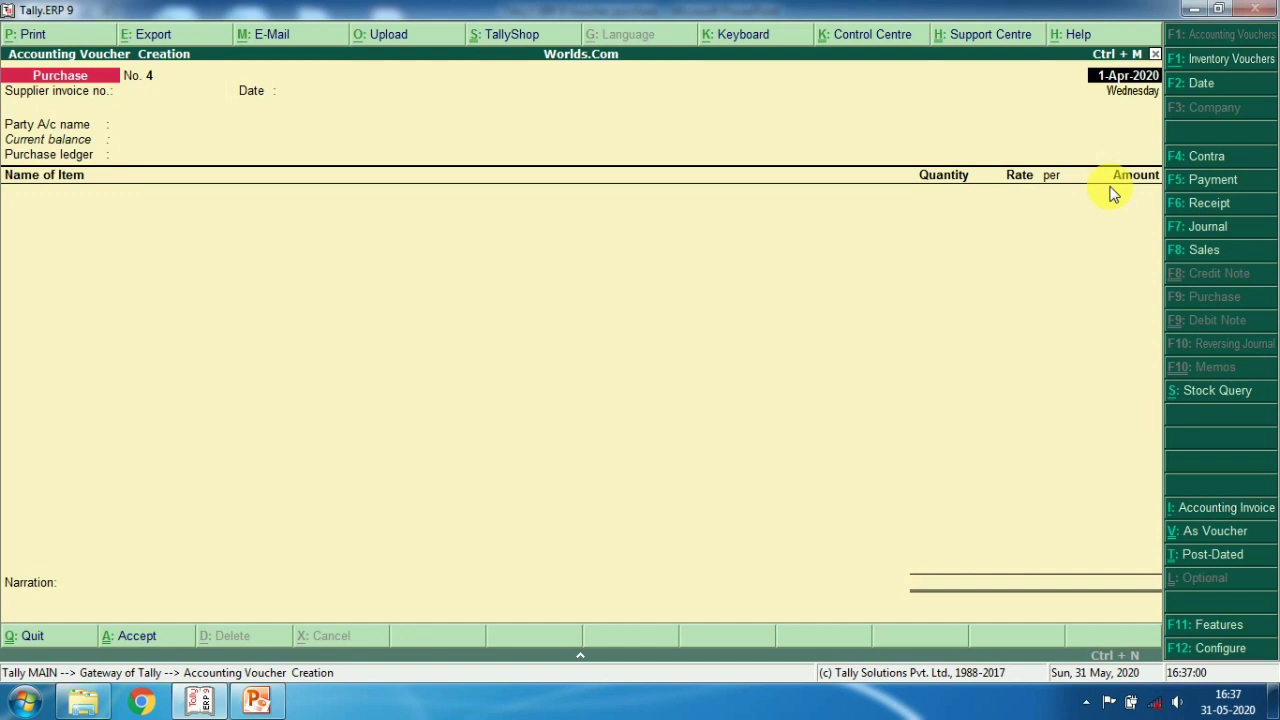
{"action": "type", "text": "105"}
{"action": "key", "text": "Return"}
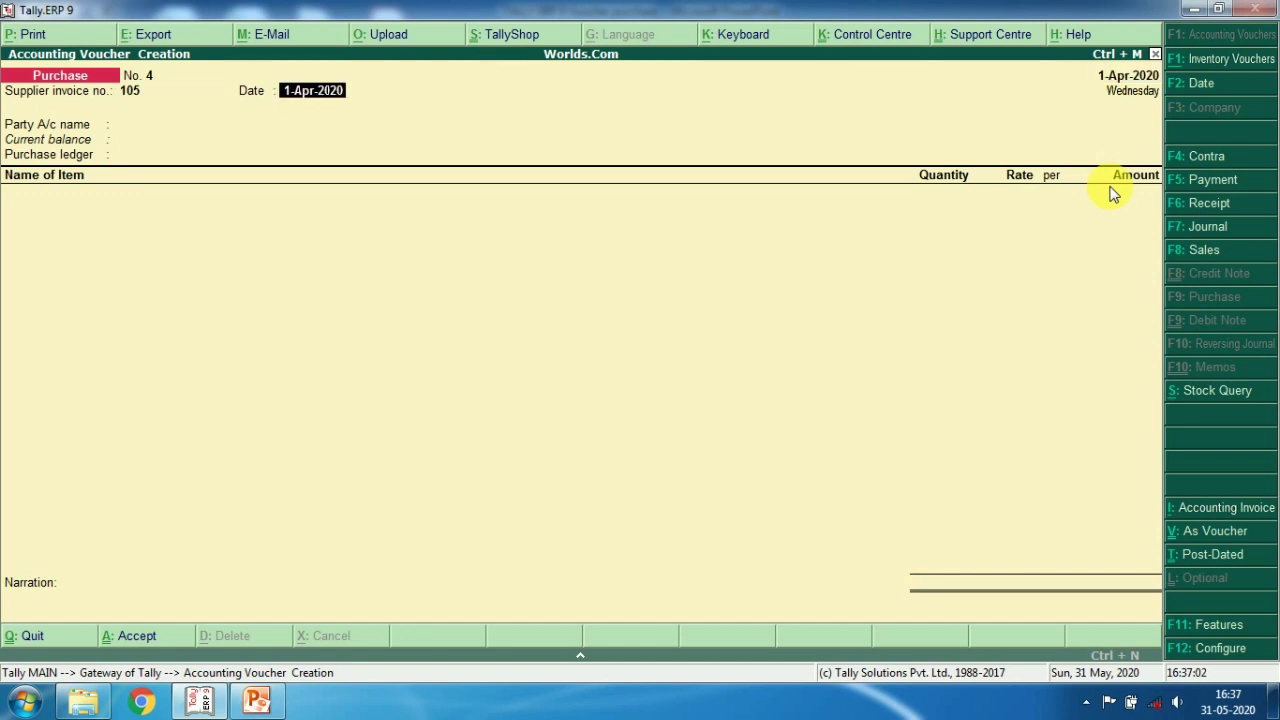
{"action": "key", "text": "Return"}
Choose Computer Plaza as the invoice's party account and Purchase A/c as its purchase ledger
{"action": "key", "text": "Down"}
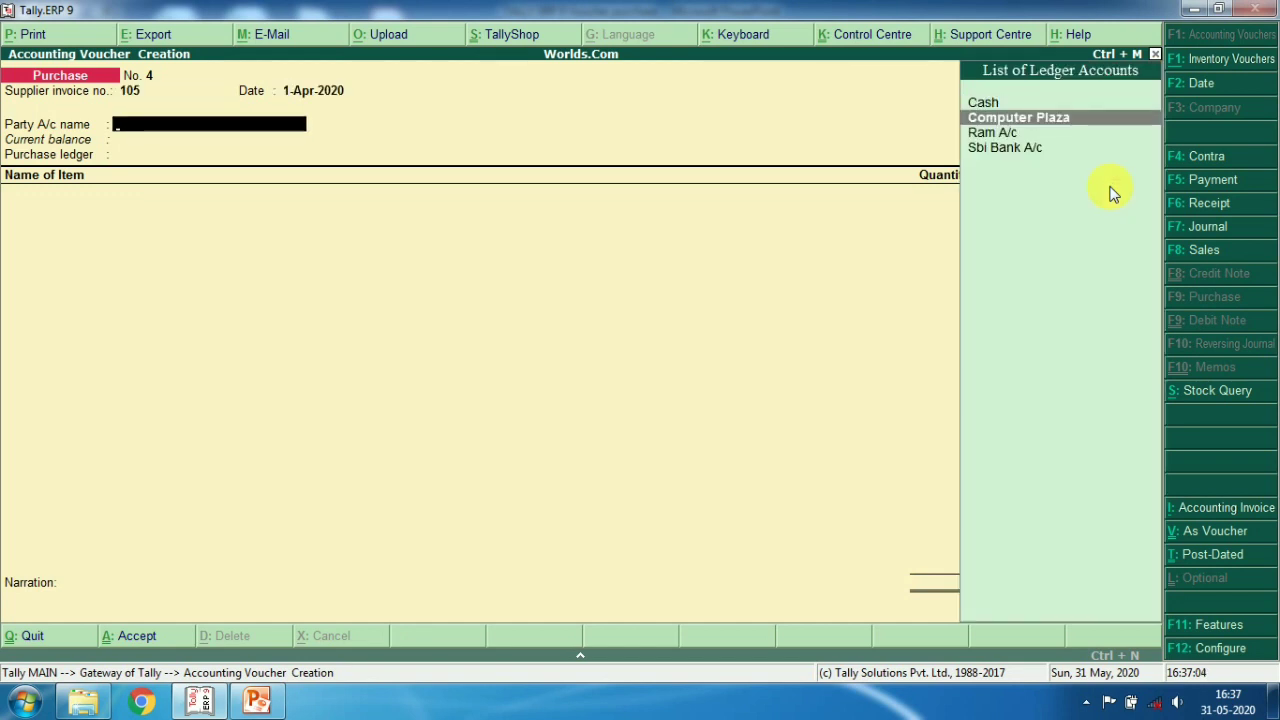
{"action": "key", "text": "Return"}
{"action": "key", "text": "Return"}
{"action": "key", "text": "Return"}
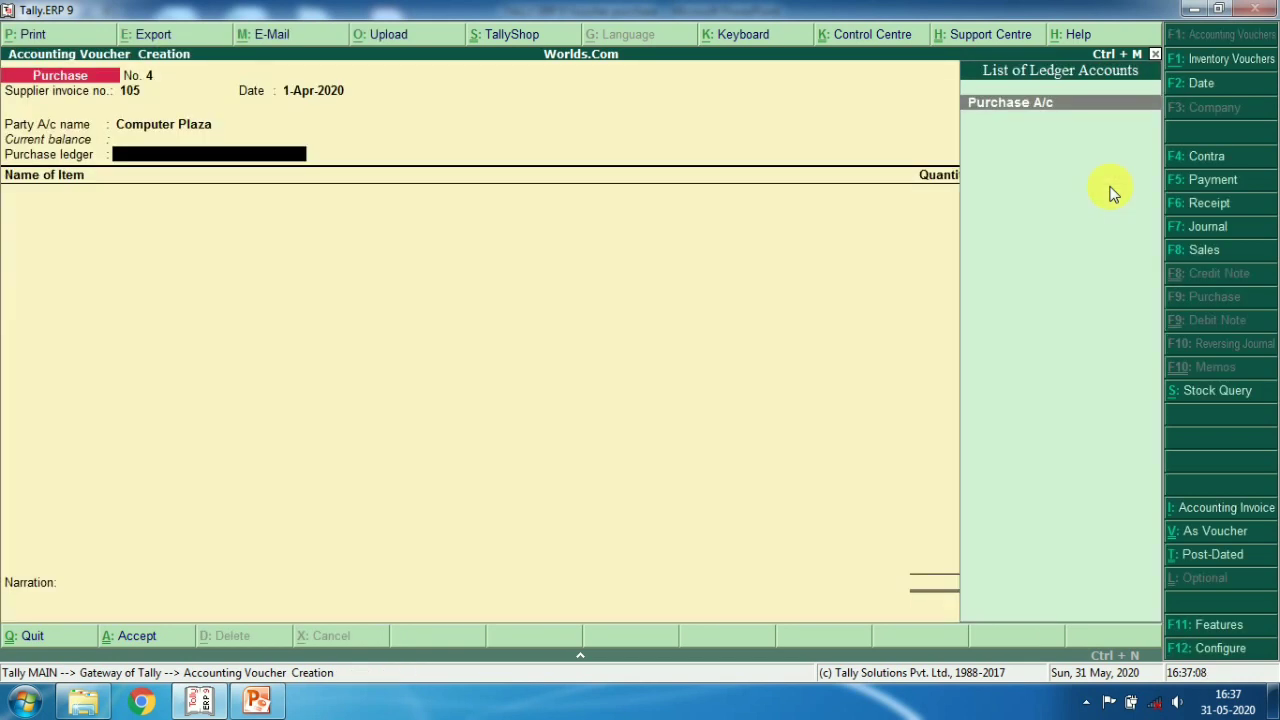
{"action": "key", "text": "Return"}
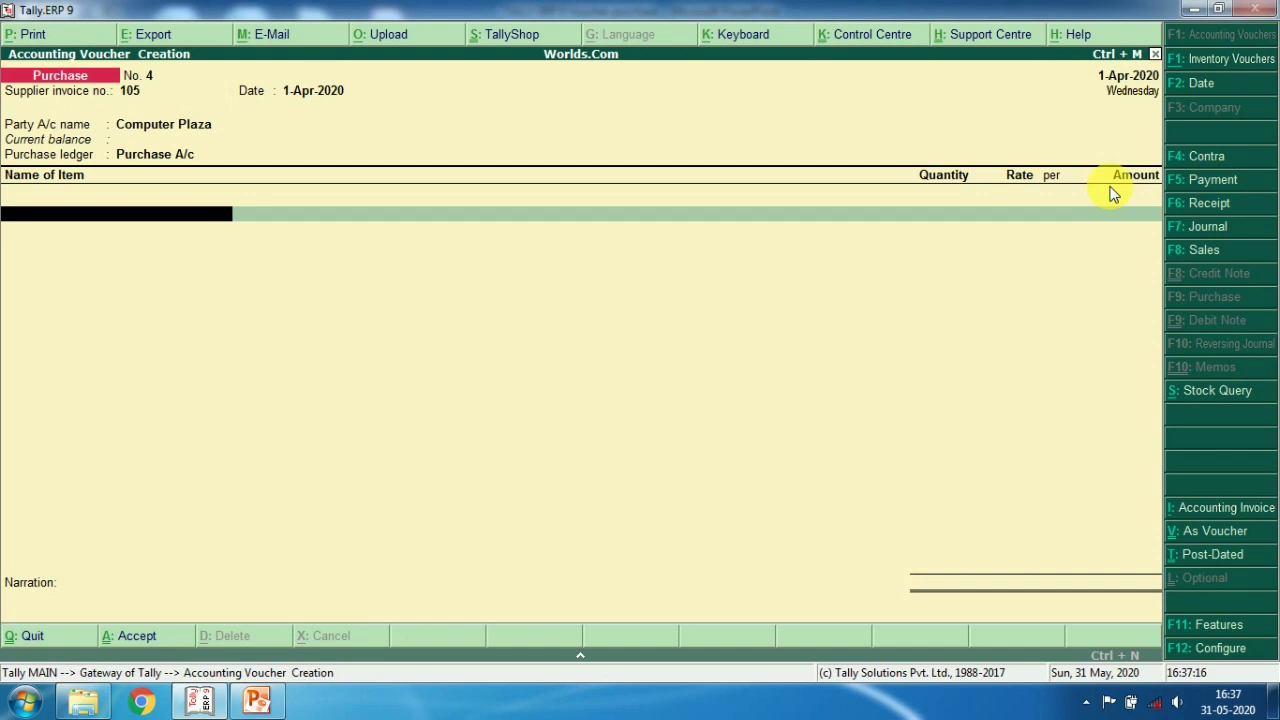
Begin a new stock item named Keyboard from the invoice's first item line, without an alias
{"action": "key", "text": "alt+c"}
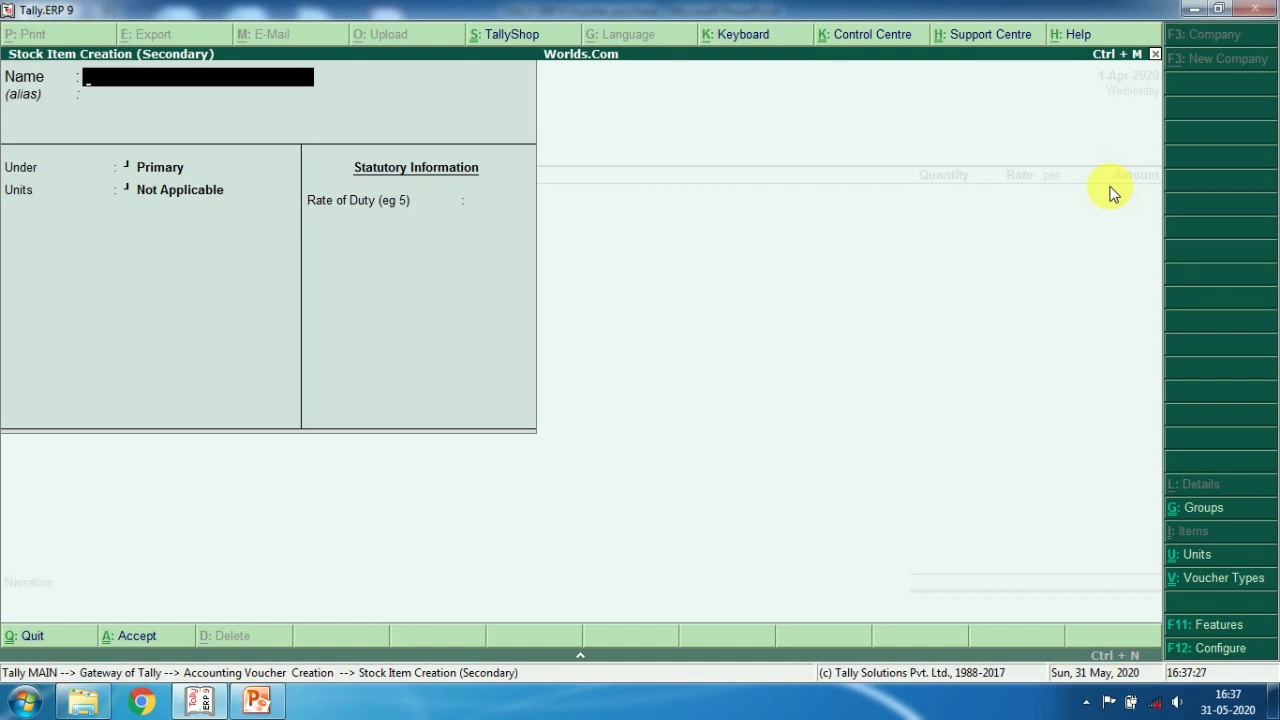
{"action": "type", "text": "Keyboard"}
{"action": "key", "text": "Return"}
{"action": "key", "text": "Return"}
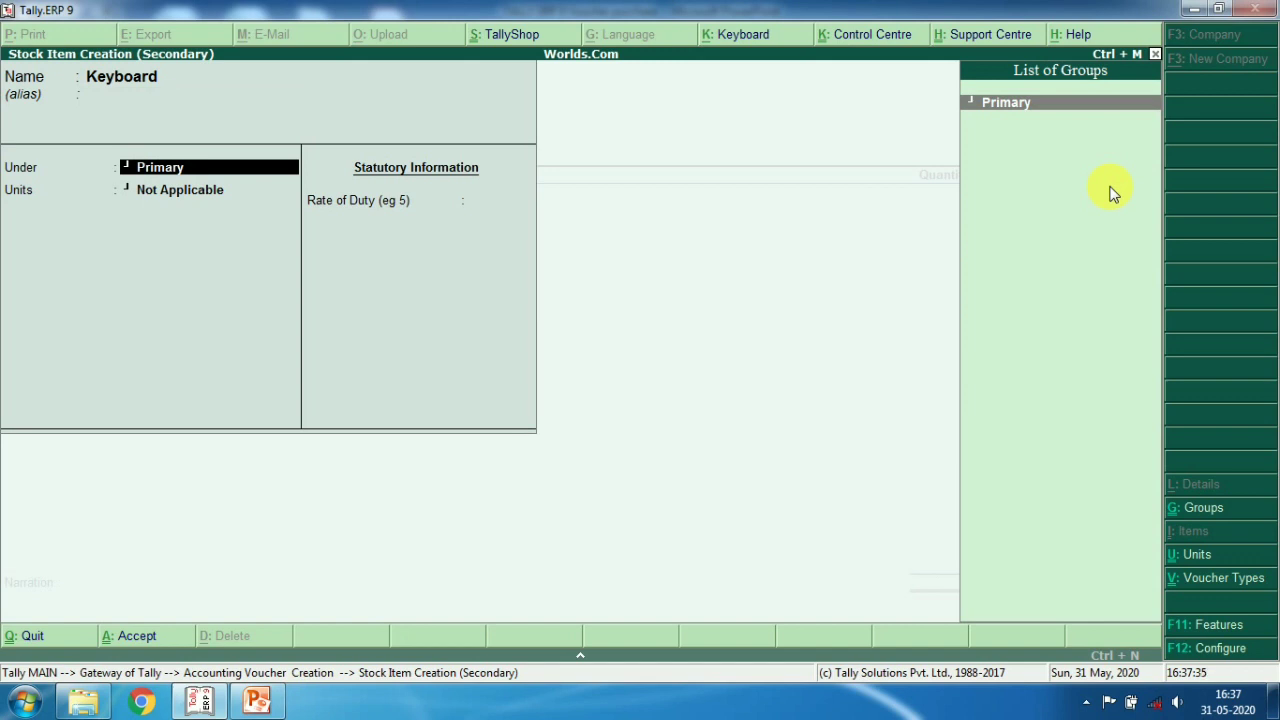
Create a stock group named Dell under Primary, with item quantities not added, as the Keyboard item's group
{"action": "key", "text": "alt+c"}
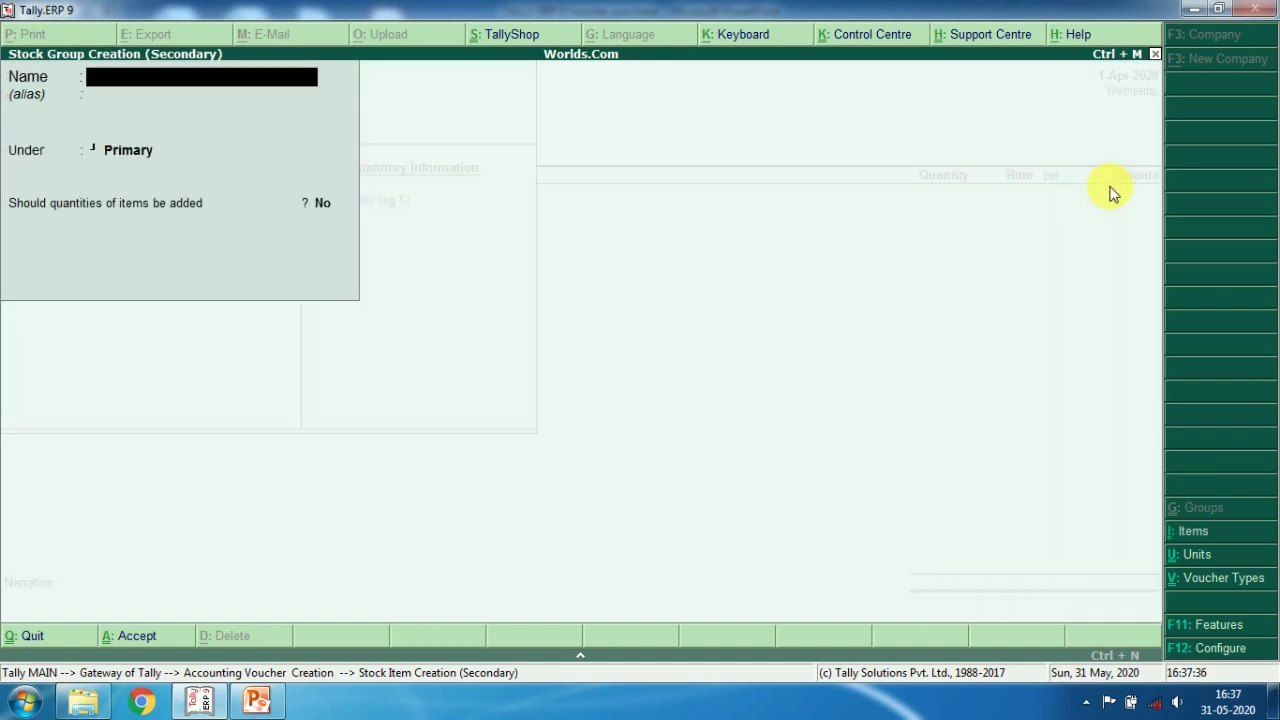
{"action": "type", "text": "Dell"}
{"action": "key", "text": "Return"}
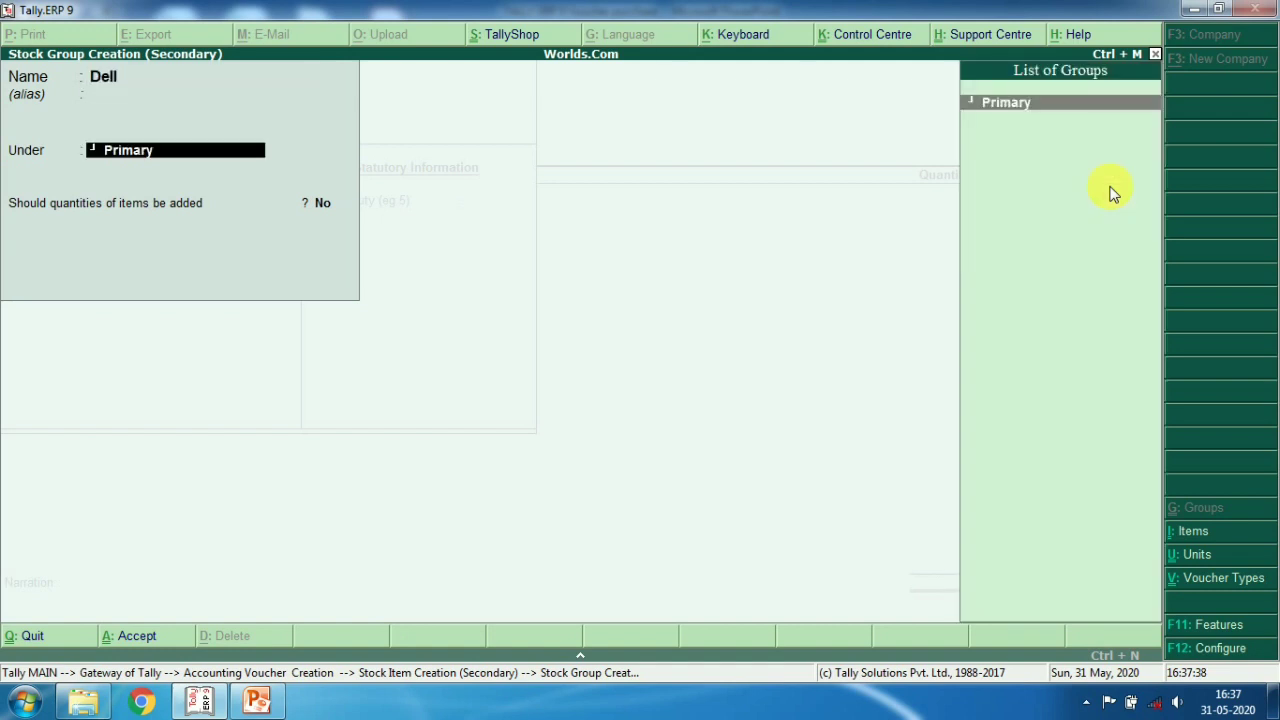
{"action": "key", "text": "Return"}
{"action": "key", "text": "Return"}
{"action": "key", "text": "Return"}
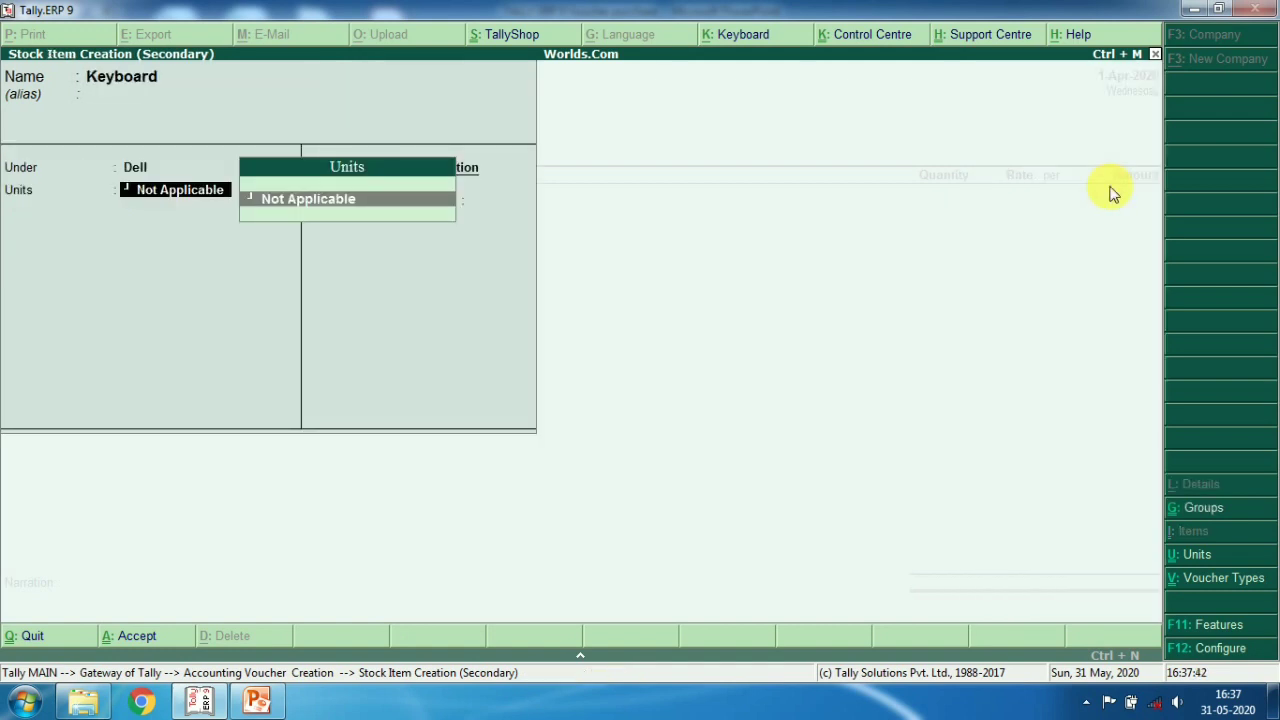
Leave the Keyboard item's units as Not Applicable and its duty rate blank, and save the item
{"action": "key", "text": "Return"}
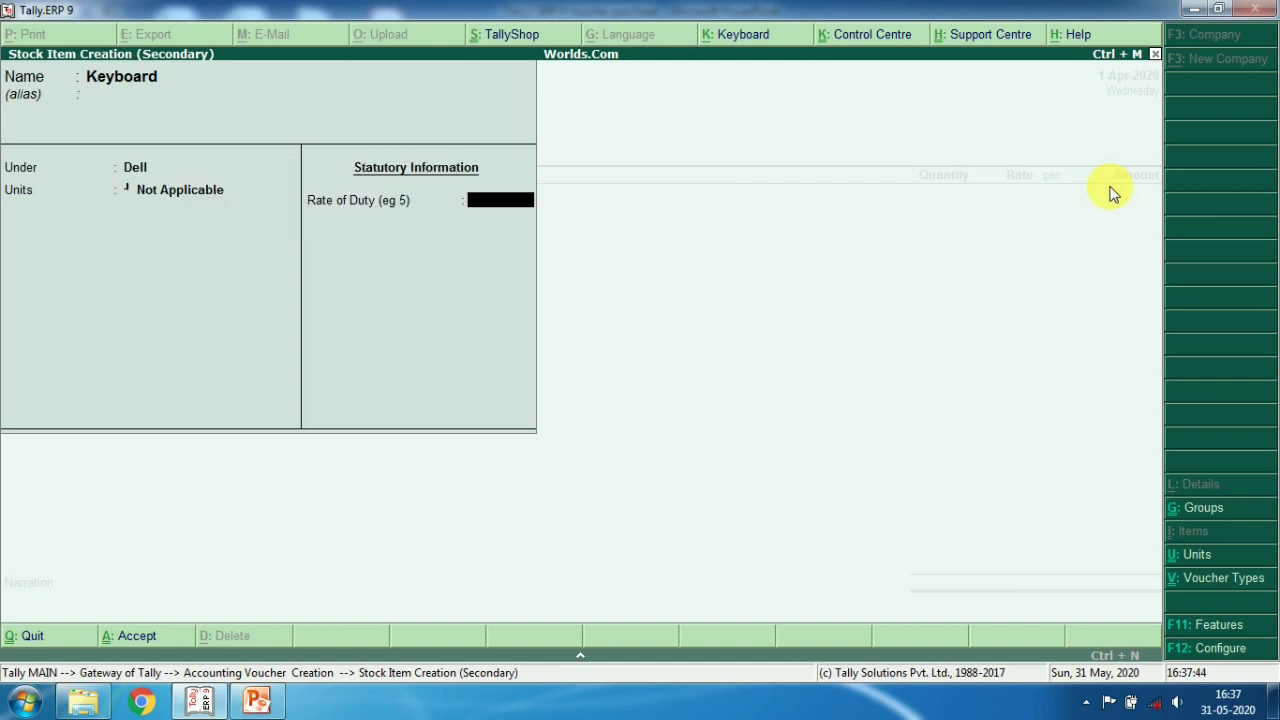
{"action": "key", "text": "Return"}
{"action": "key", "text": "Return"}
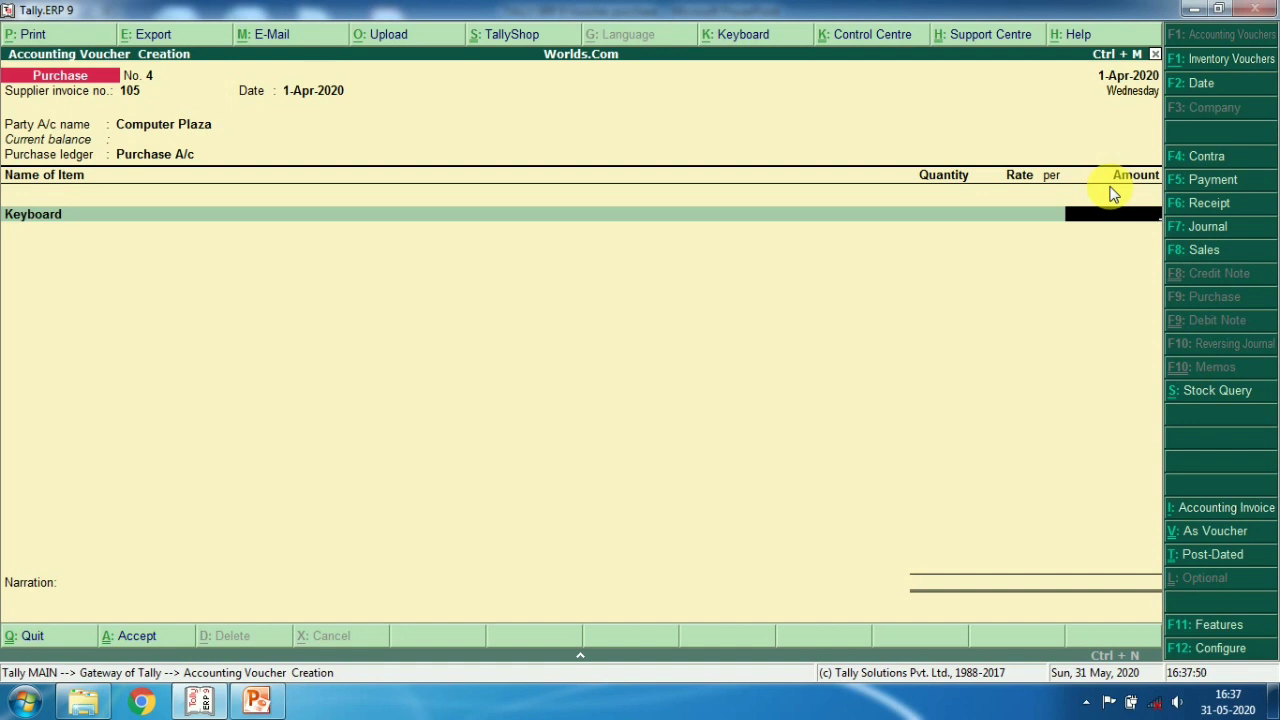
Open the Keyboard stock item for alteration from its invoice line, keeping its name and the Dell group
{"action": "key", "text": "BackSpace"}
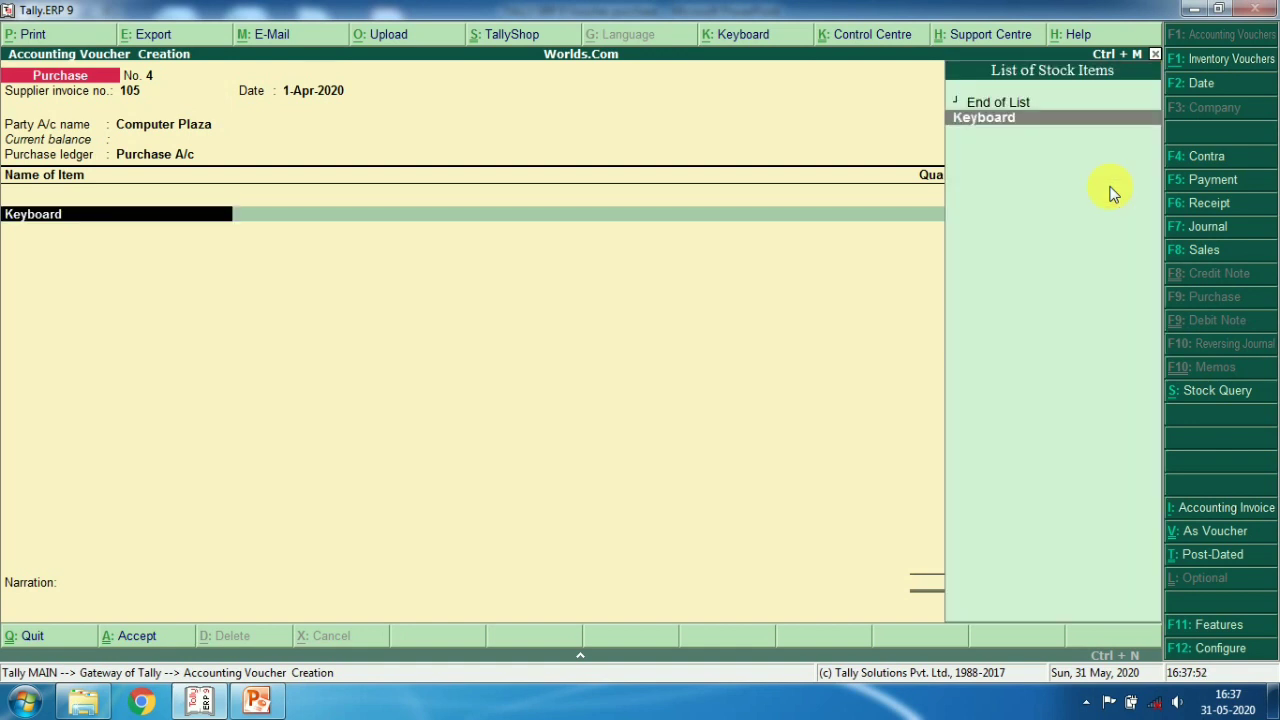
{"action": "key", "text": "Return"}
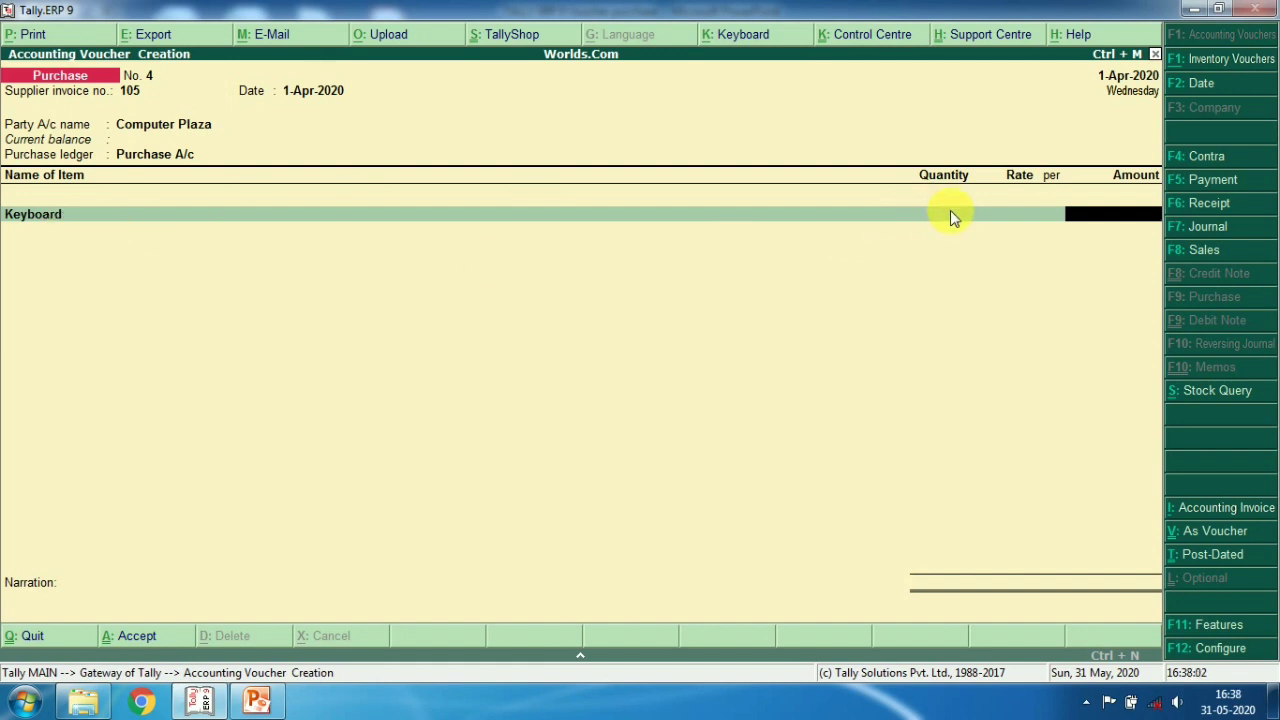
{"action": "key", "text": "BackSpace"}
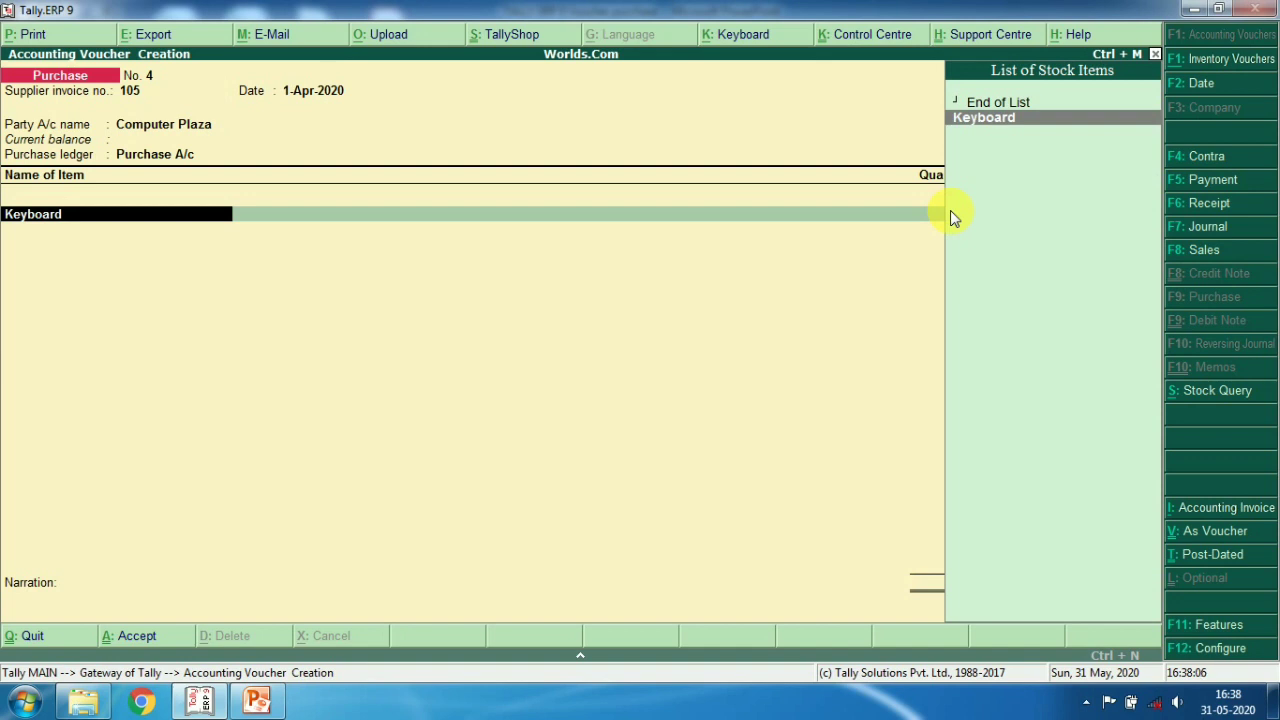
{"action": "key", "text": "ctrl+Return"}
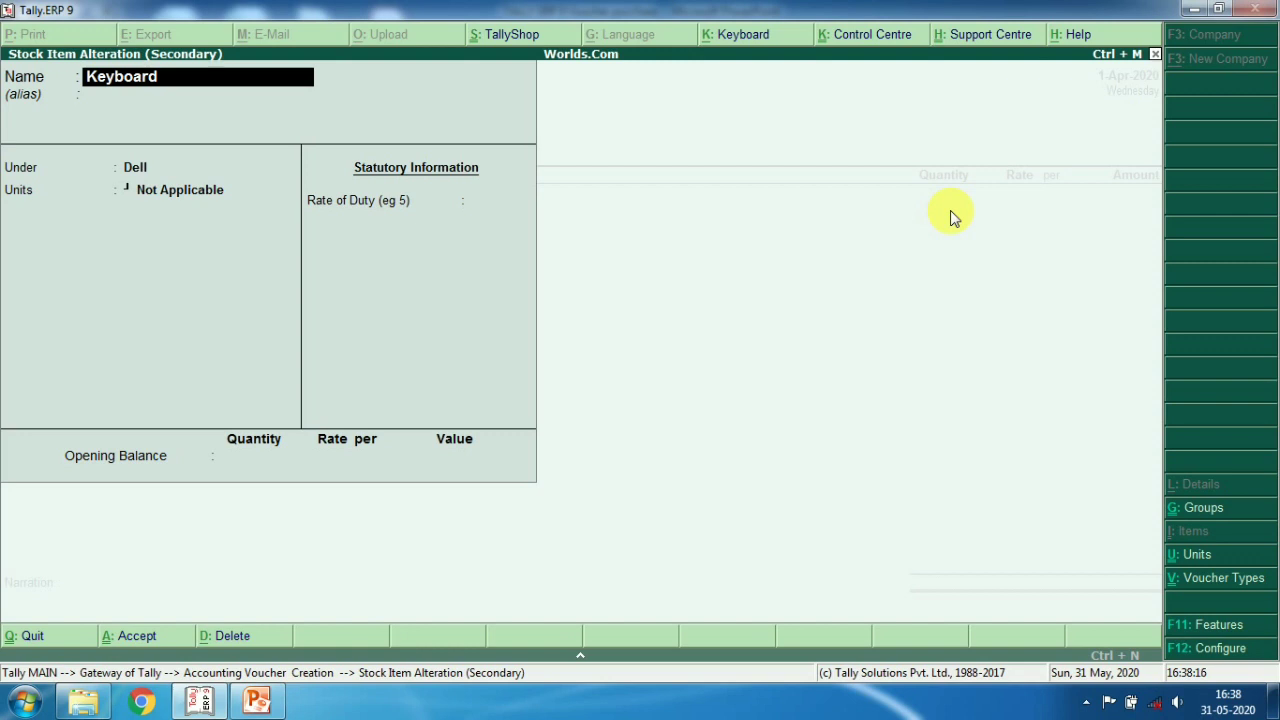
{"action": "key", "text": "Return"}
{"action": "key", "text": "Return"}
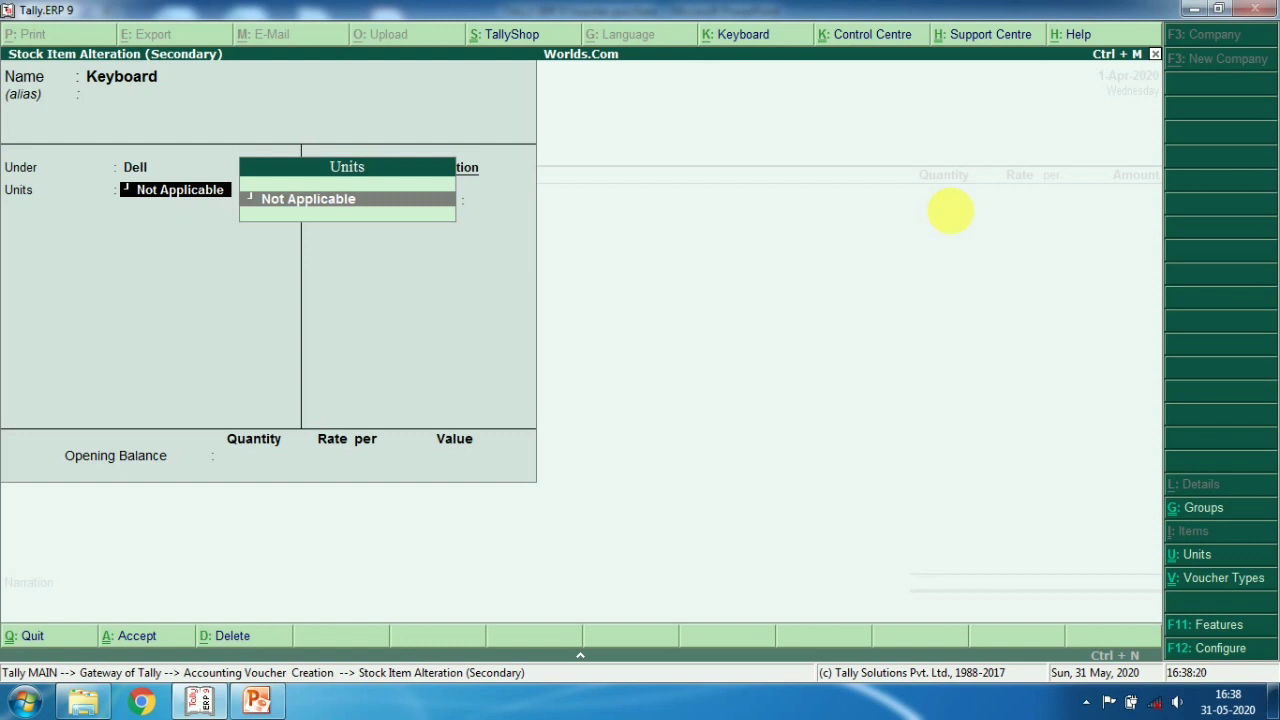
Create a simple unit with symbol PC, formal name Piece and 0 decimal places for the Keyboard item, and save the item
{"action": "key", "text": "alt+c"}
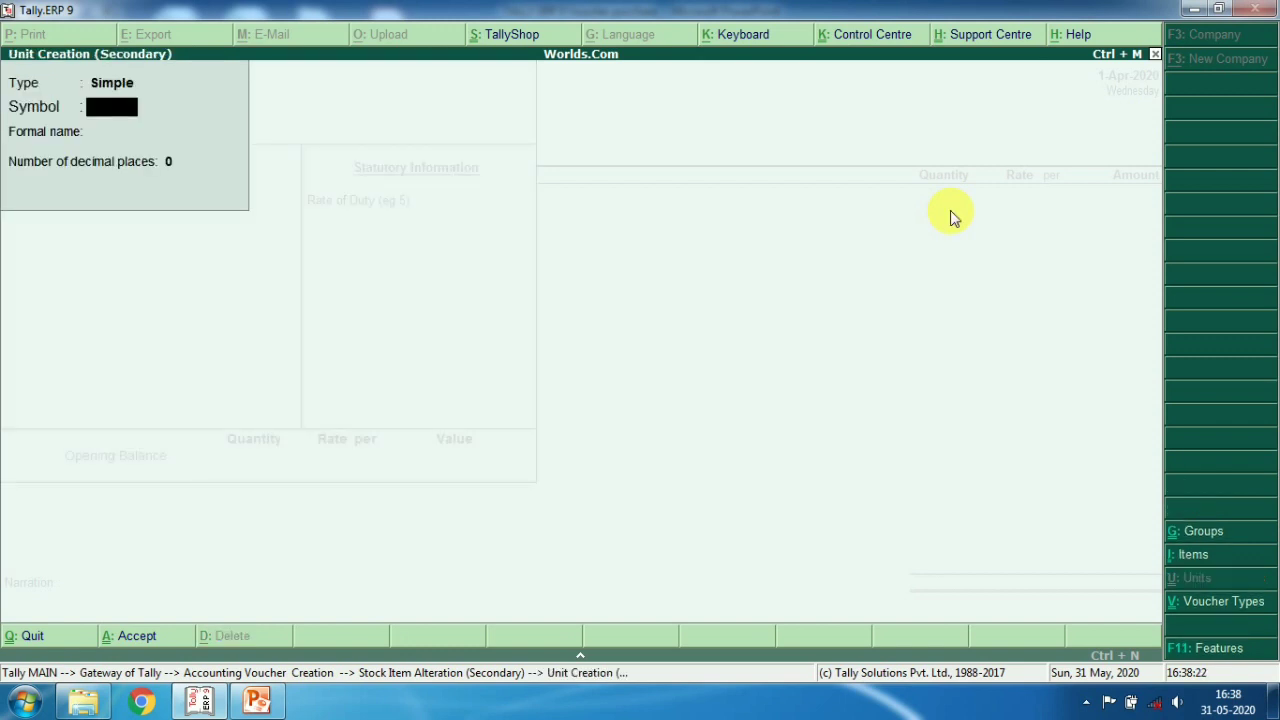
{"action": "type", "text": "PC"}
{"action": "key", "text": "Return"}
{"action": "type", "text": "Piece"}
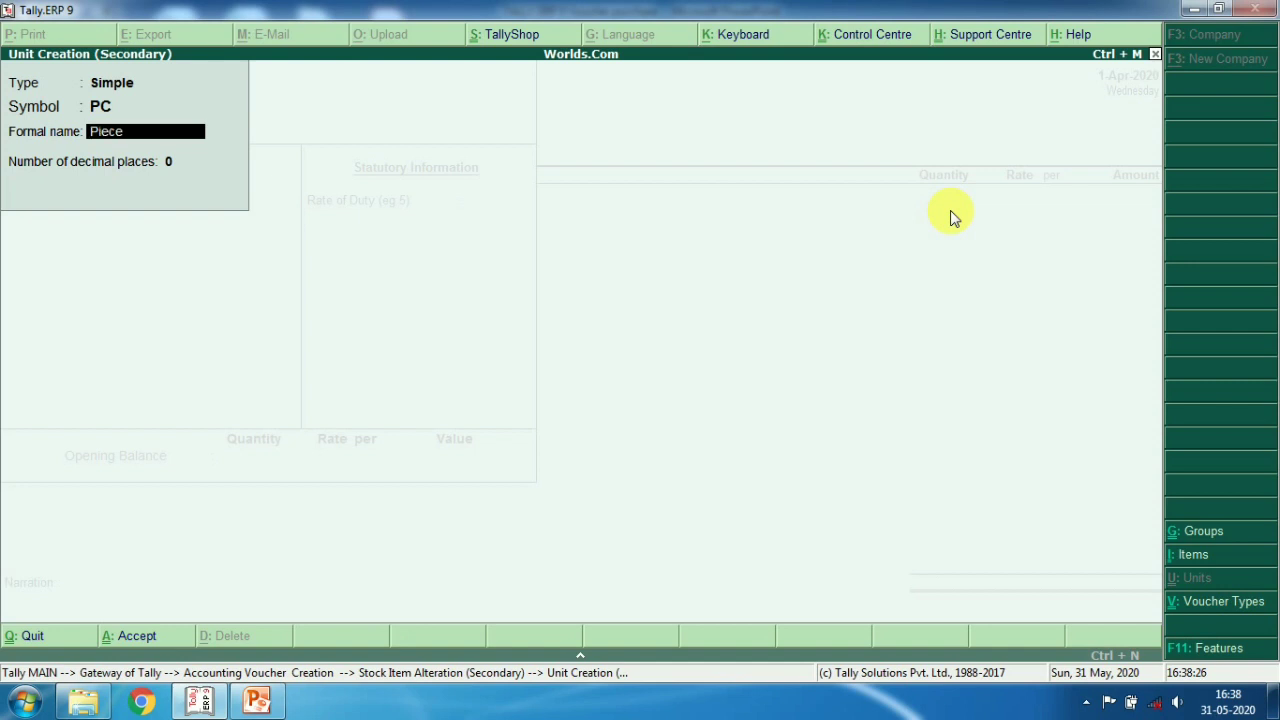
{"action": "key", "text": "Return"}
{"action": "key", "text": "Return"}
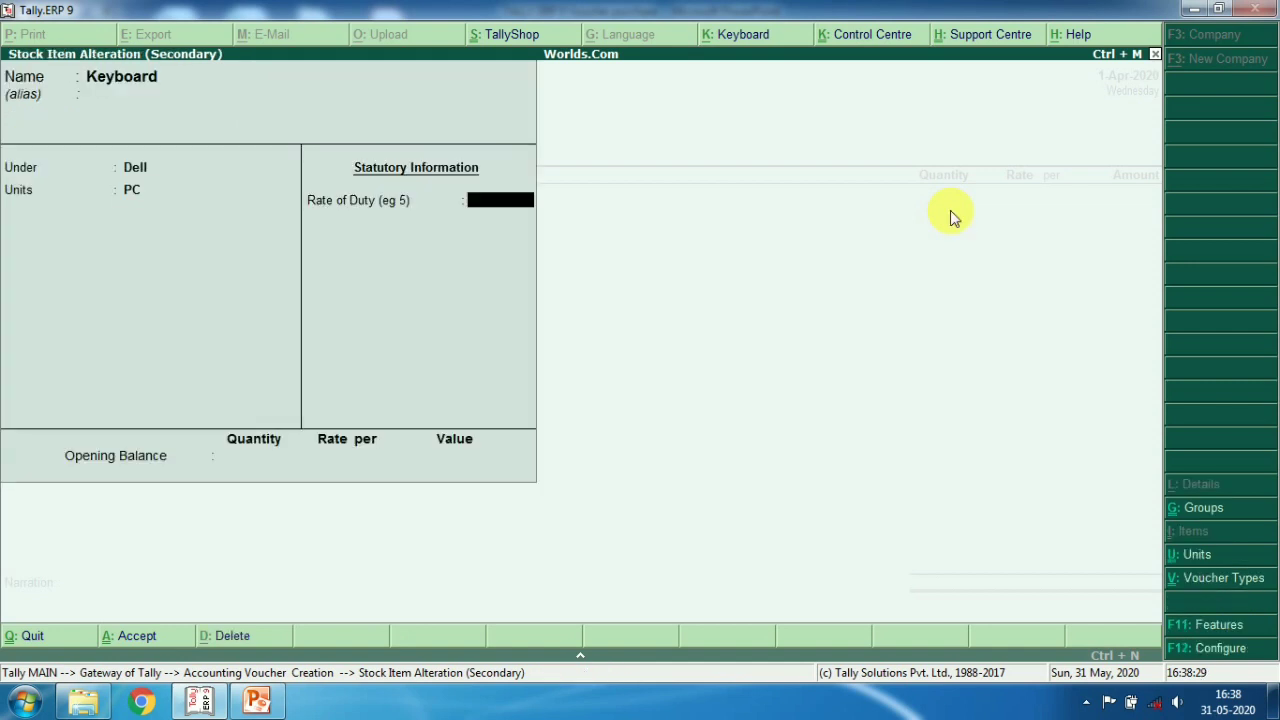
{"action": "key", "text": "Return"}
{"action": "key", "text": "ctrl+a"}
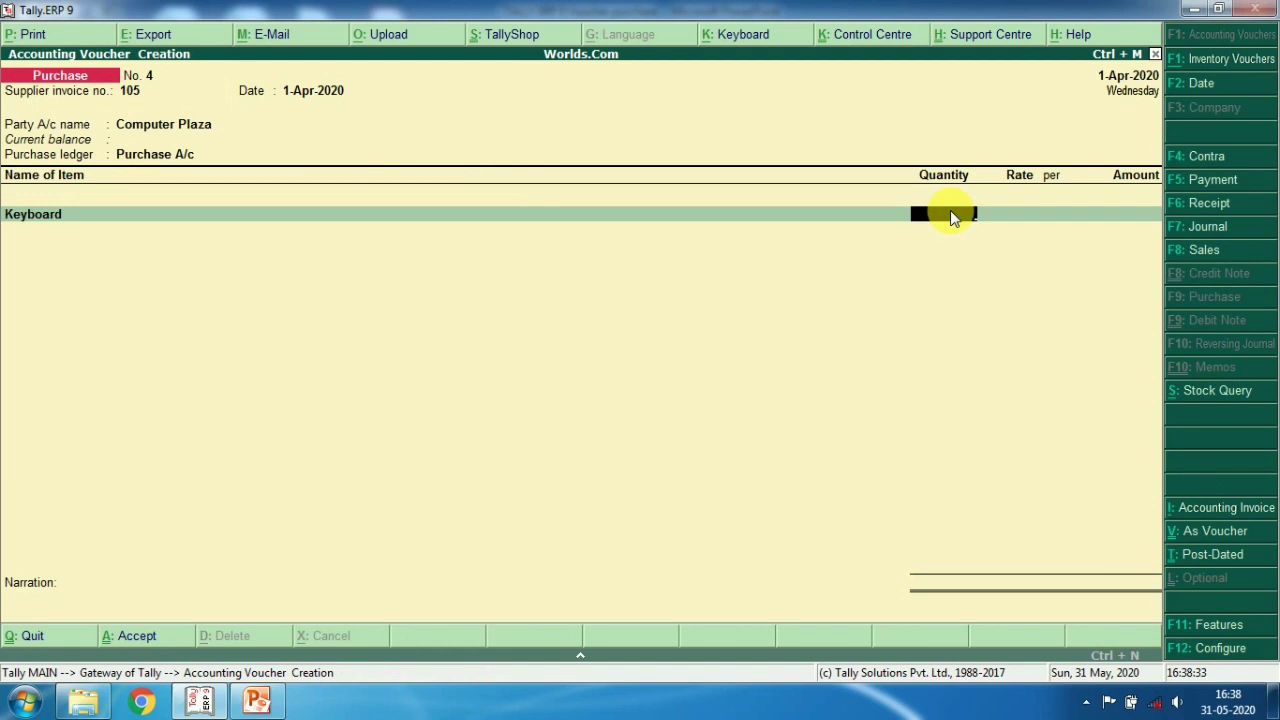
Enter a quantity of 5 PC at a rate of 300 per PC on the Keyboard line
{"action": "type", "text": "5"}
{"action": "key", "text": "Return"}
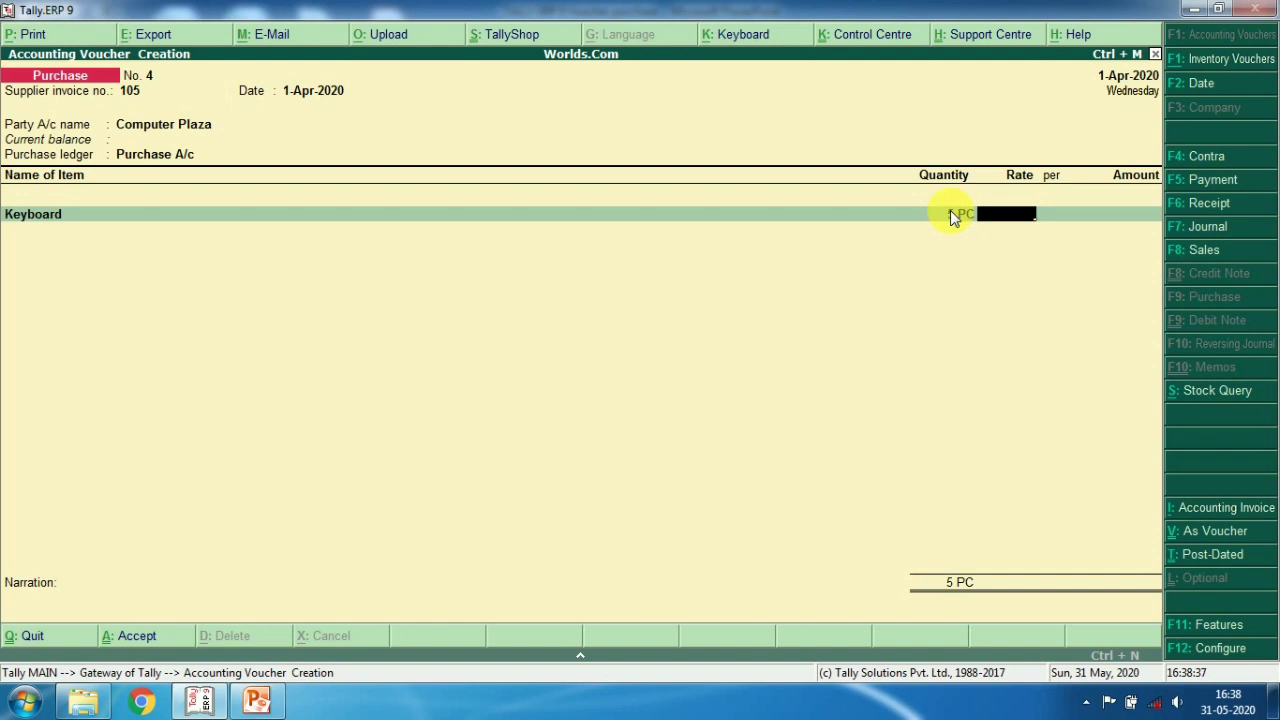
{"action": "type", "text": "300"}
{"action": "key", "text": "Return"}
{"action": "key", "text": "Return"}
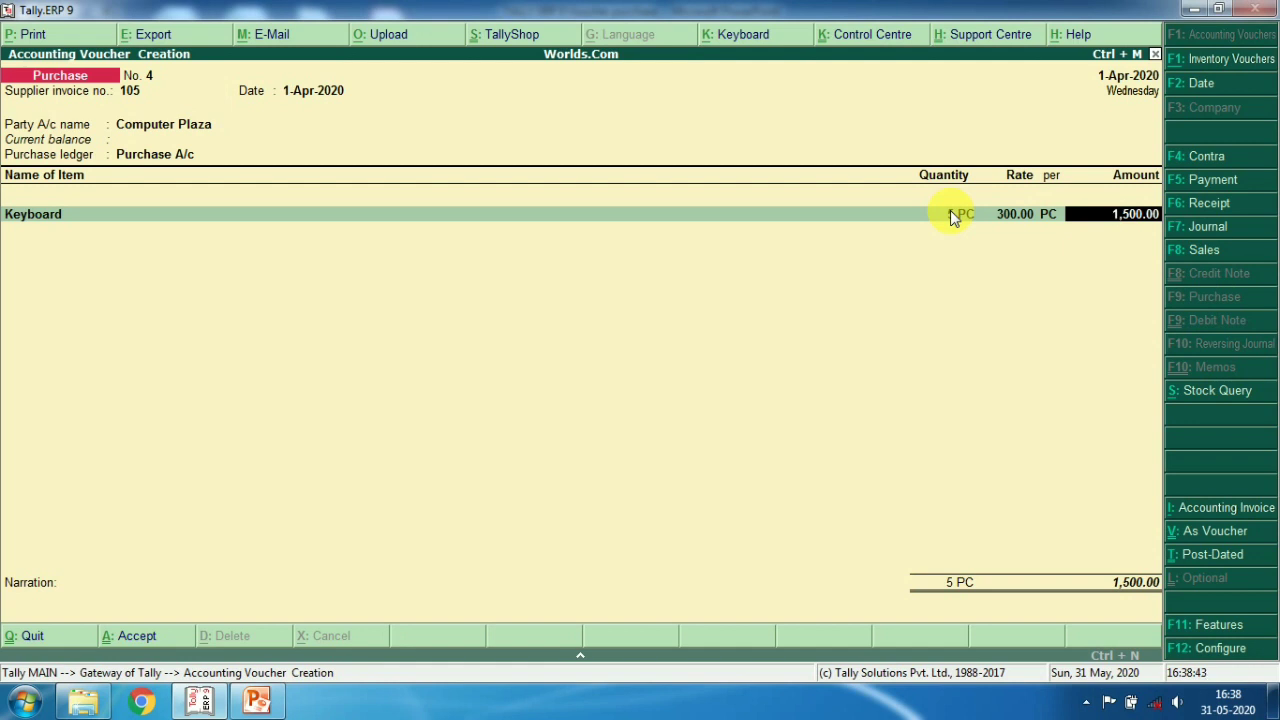
{"action": "key", "text": "Return"}
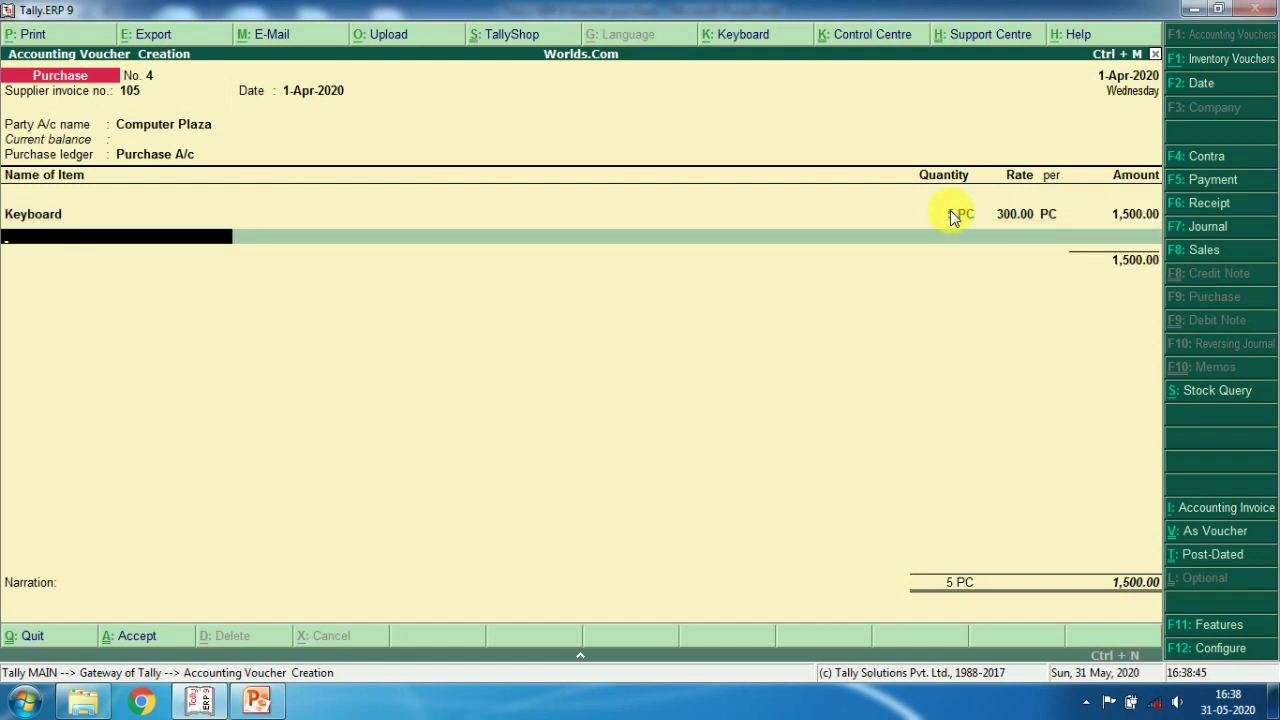
Begin a new stock item named Mouse from the invoice's second item line, without an alias
{"action": "key", "text": "alt+c"}
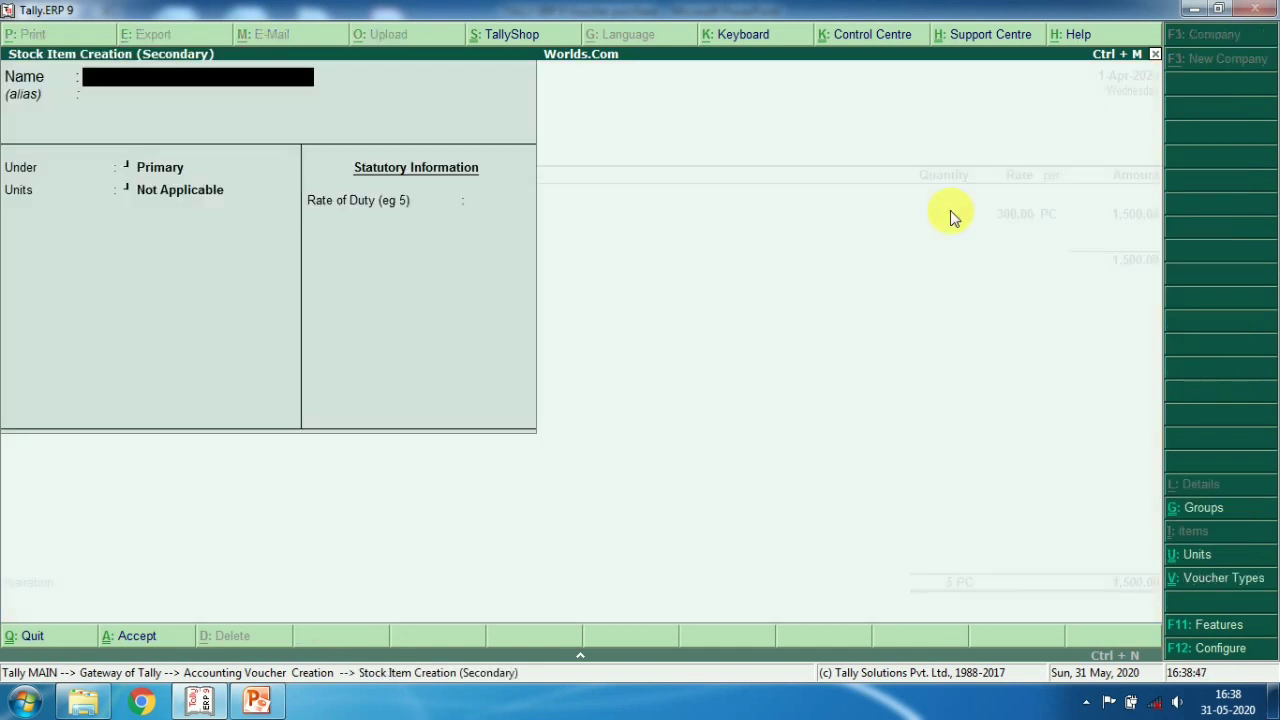
{"action": "type", "text": "Mouse"}
{"action": "key", "text": "Return"}
{"action": "key", "text": "Return"}
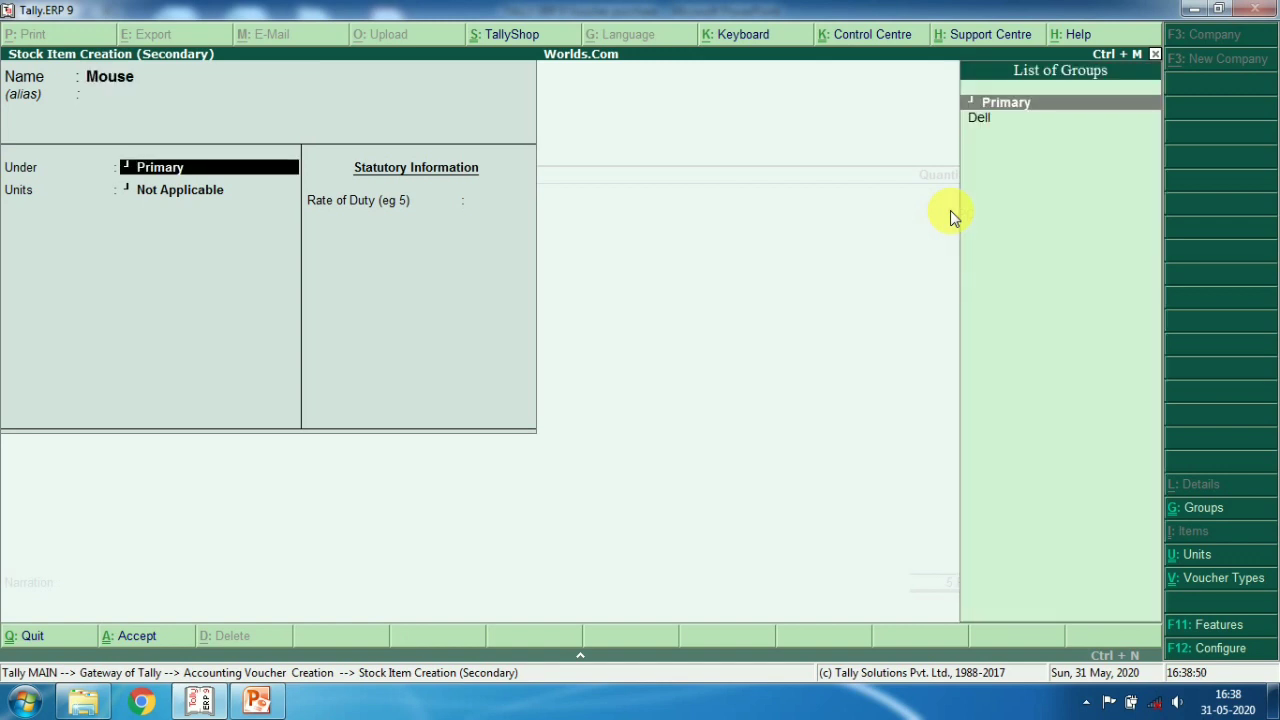
Create a stock group named HP under Primary, with item quantities not added, as the Mouse item's group
{"action": "key", "text": "Down"}
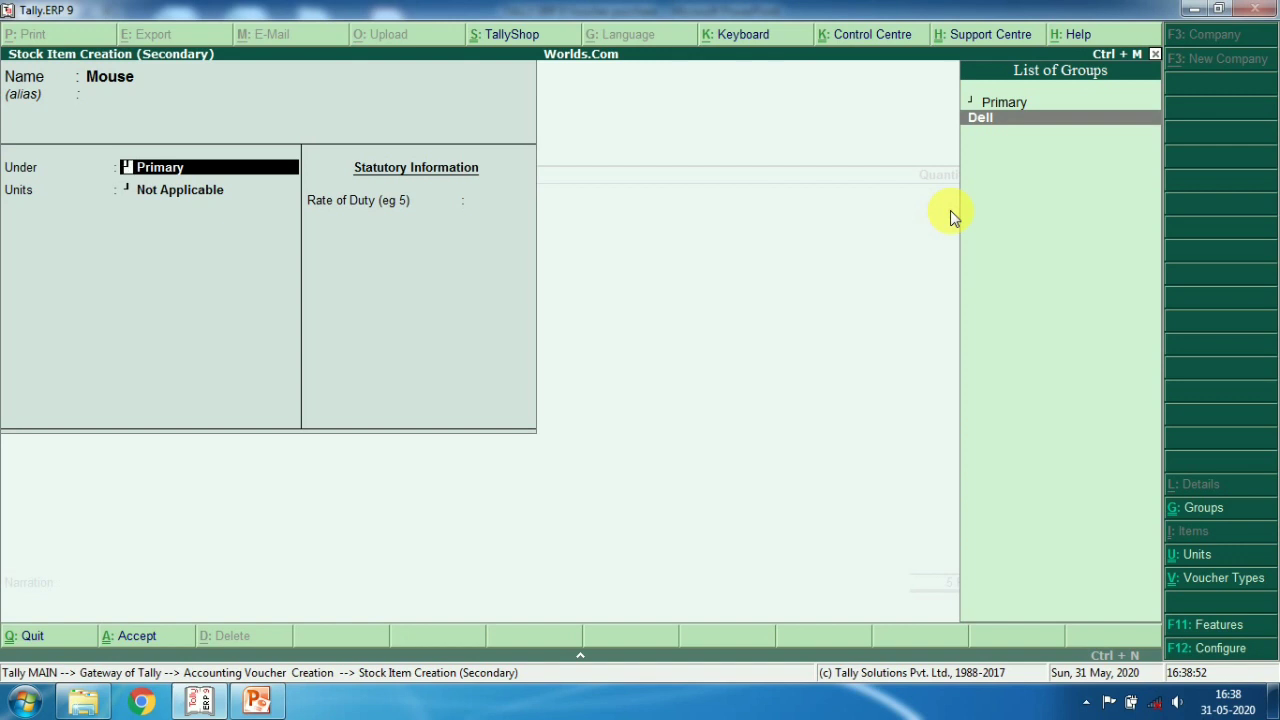
{"action": "key", "text": "alt+c"}
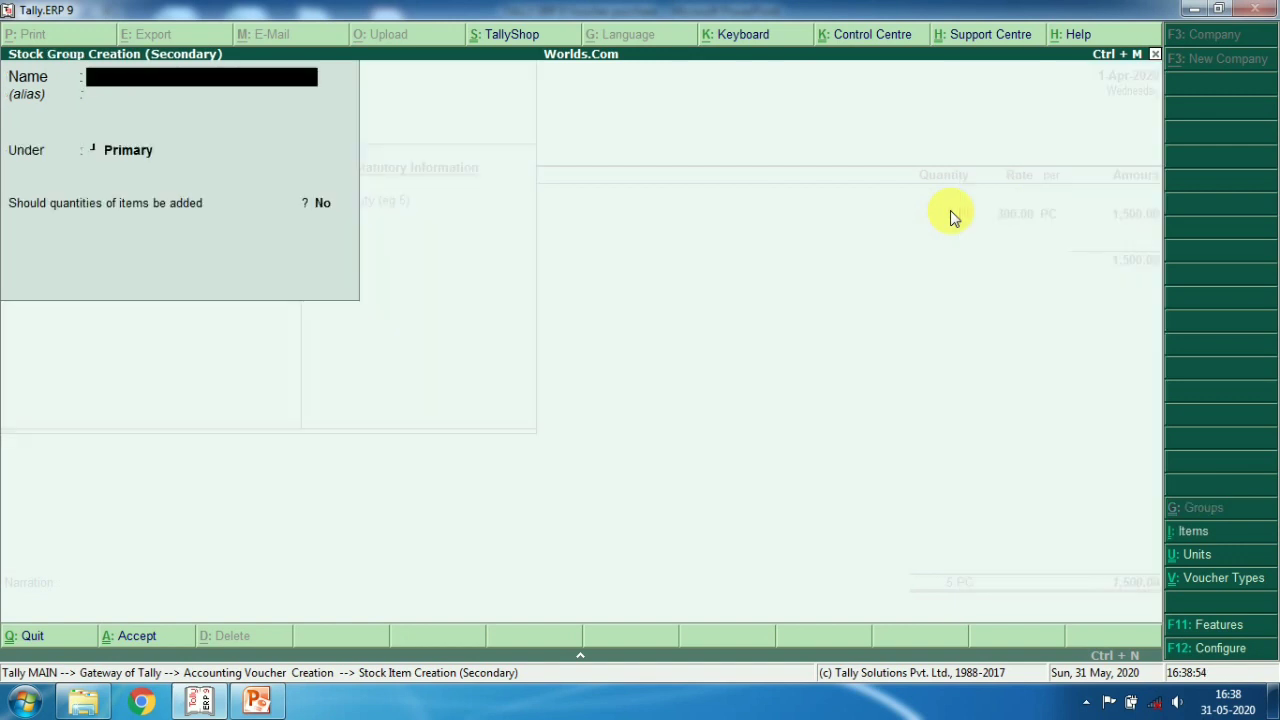
{"action": "type", "text": "H"}
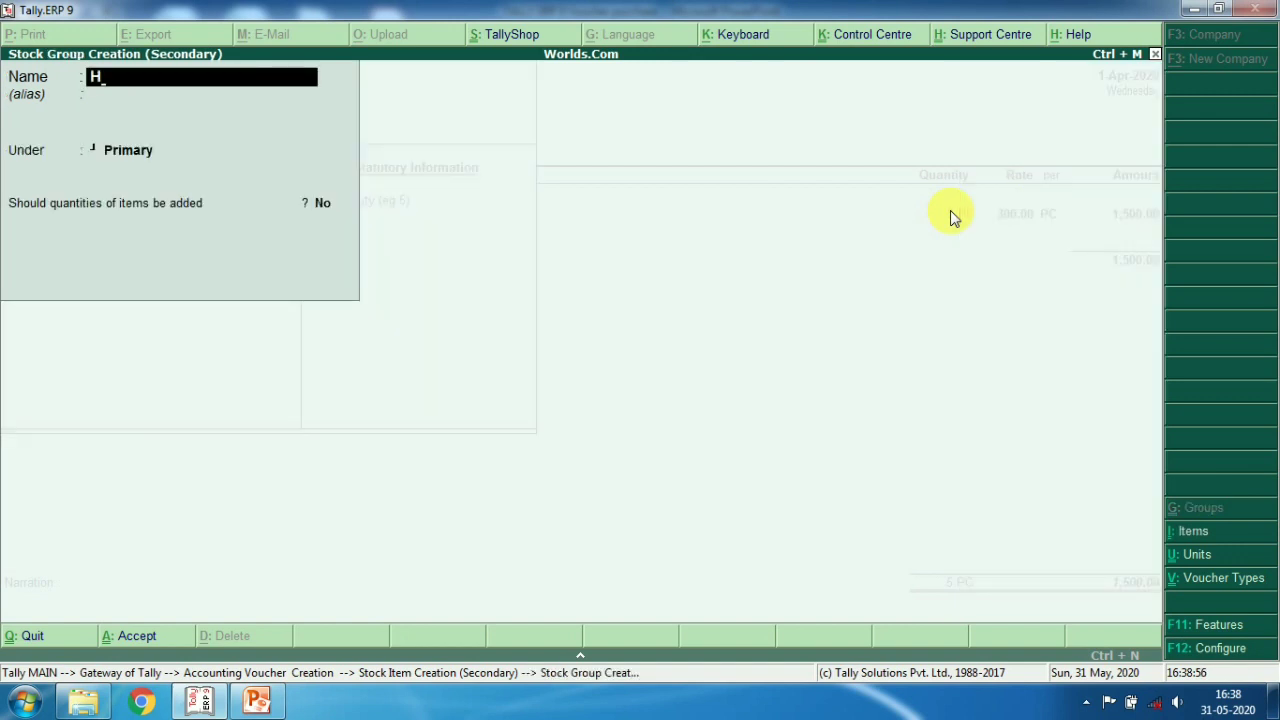
{"action": "type", "text": "P"}
{"action": "key", "text": "Return"}
{"action": "key", "text": "Return"}
{"action": "key", "text": "Return"}
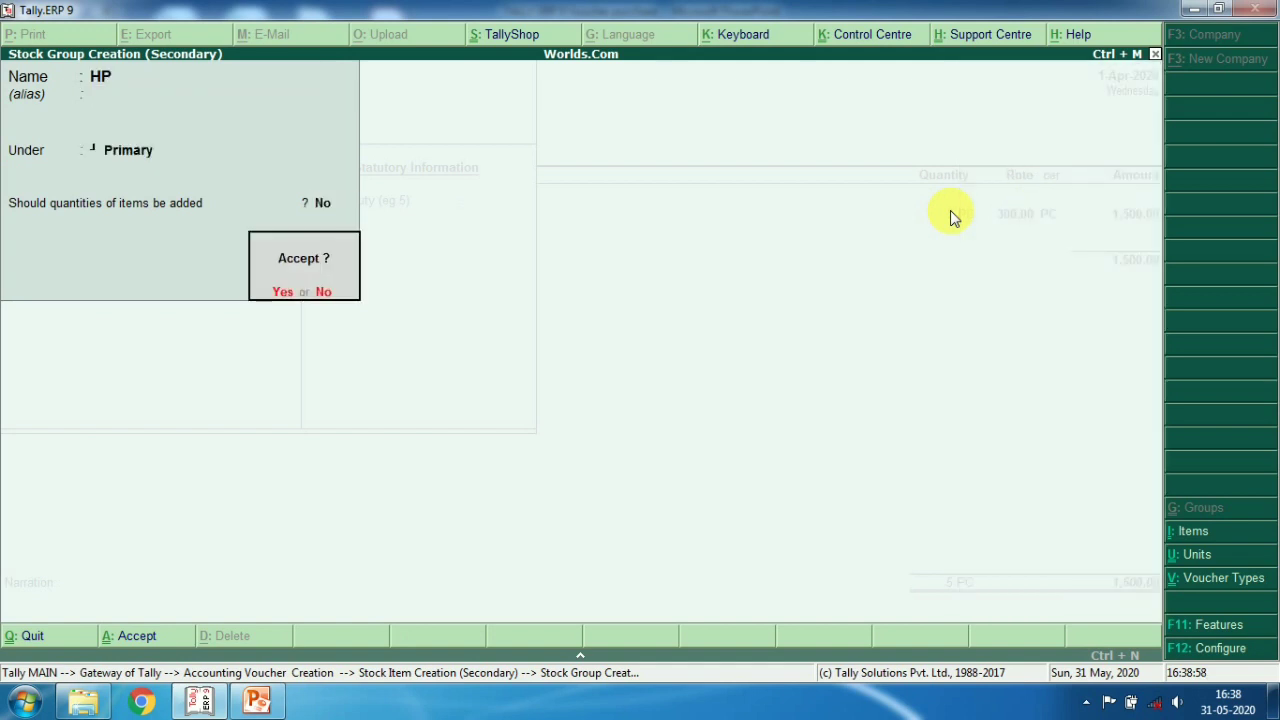
{"action": "key", "text": "Return"}
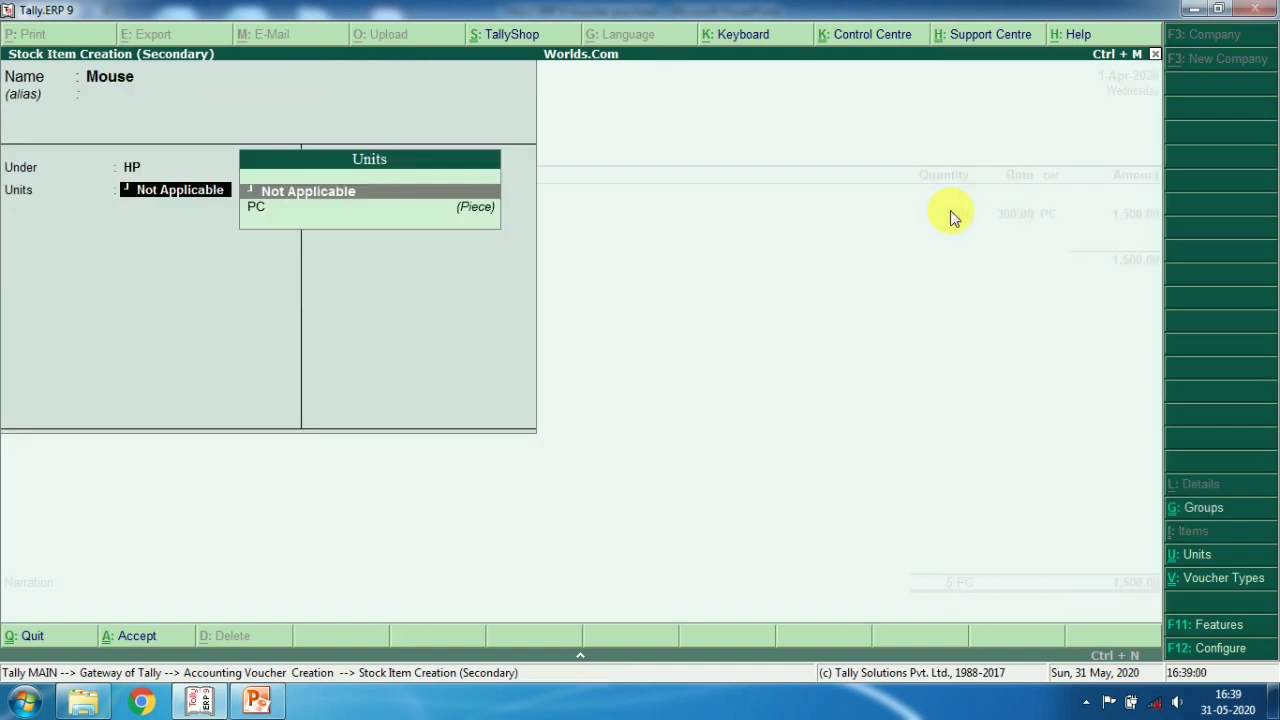
Set the Mouse item's units to PC, leave its duty rate at 0, and save the item
{"action": "key", "text": "Down"}
{"action": "key", "text": "Return"}
{"action": "key", "text": "Return"}
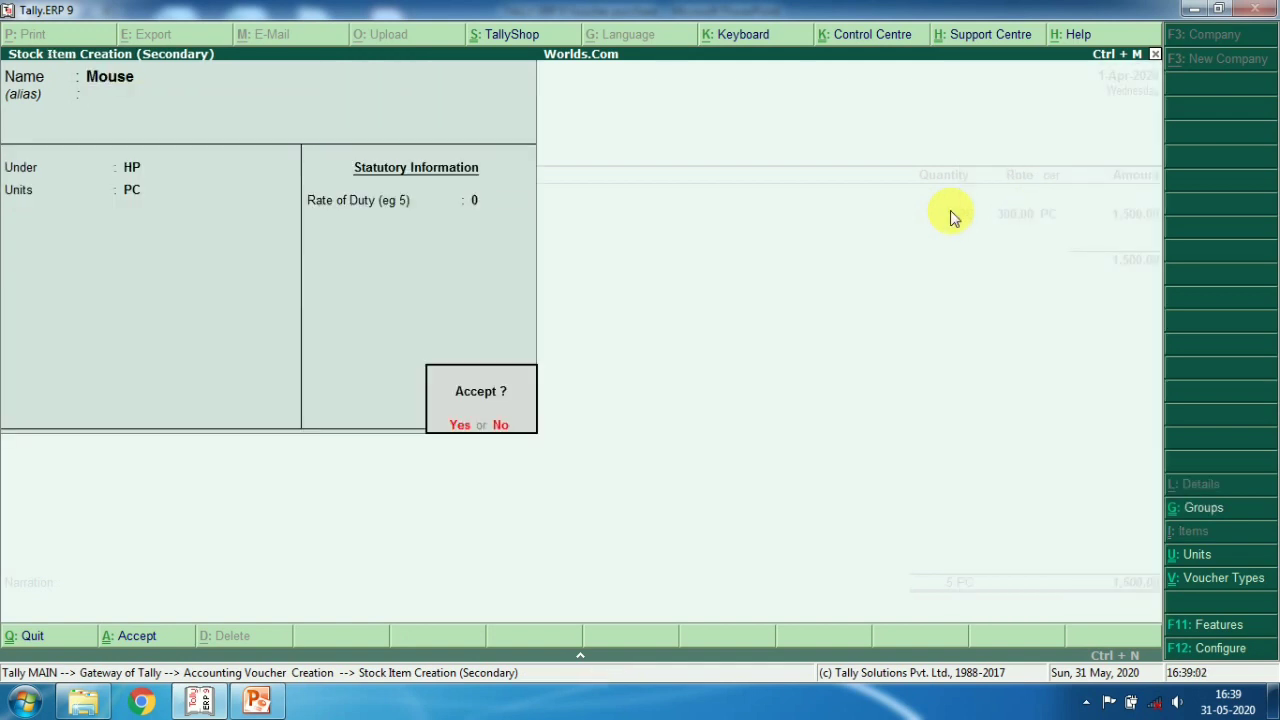
{"action": "key", "text": "Return"}
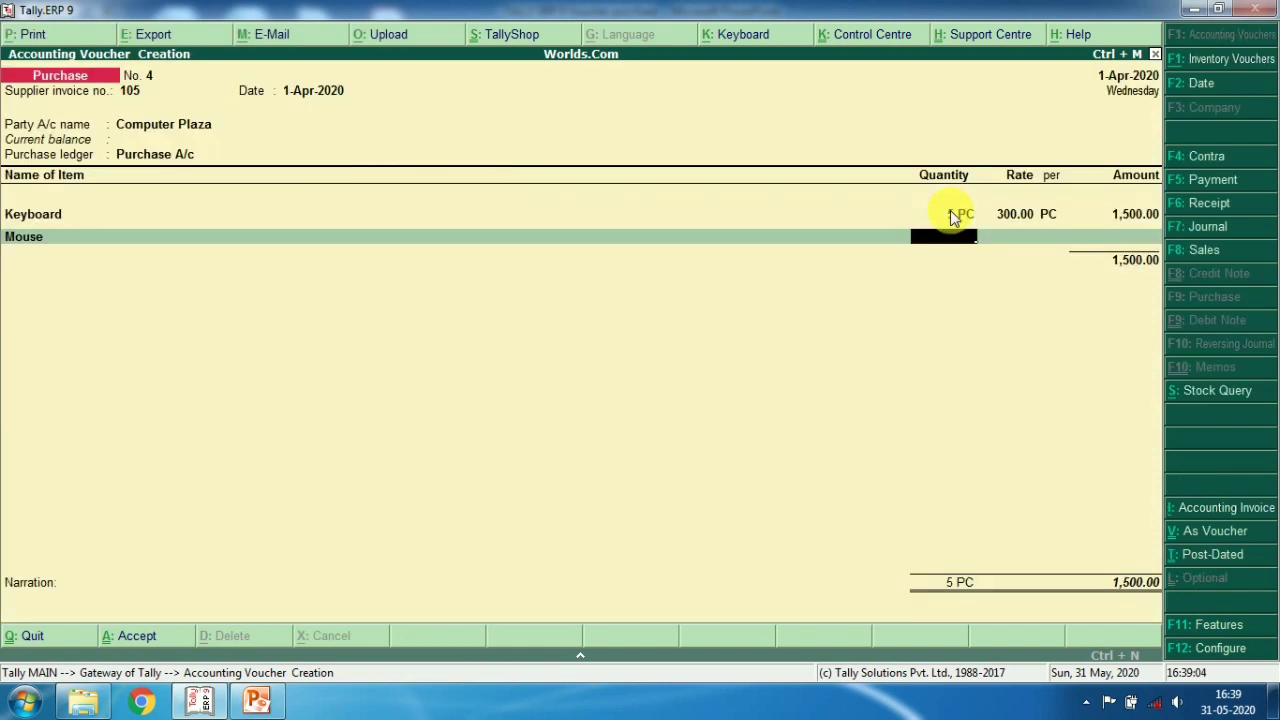
Enter a quantity of 3 PC at a rate of 250 per PC on the Mouse line
{"action": "key", "text": "Return"}
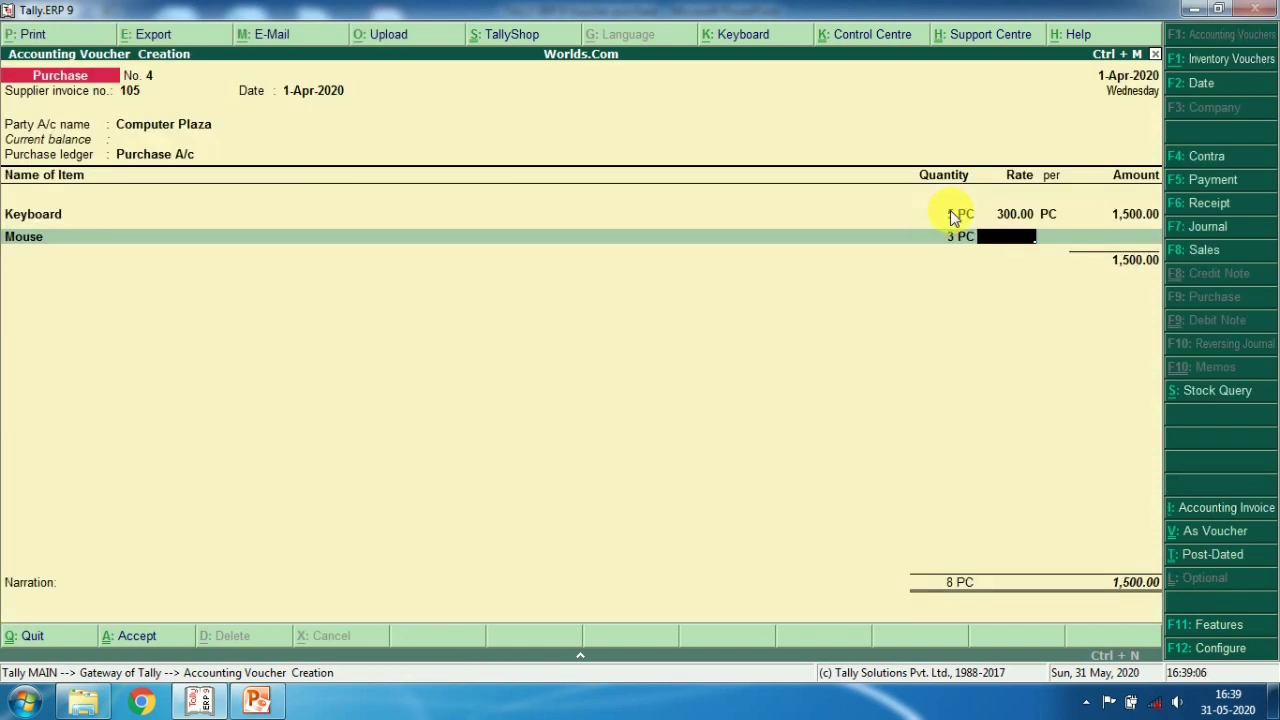
{"action": "type", "text": "250"}
{"action": "key", "text": "Return"}
{"action": "key", "text": "Return"}
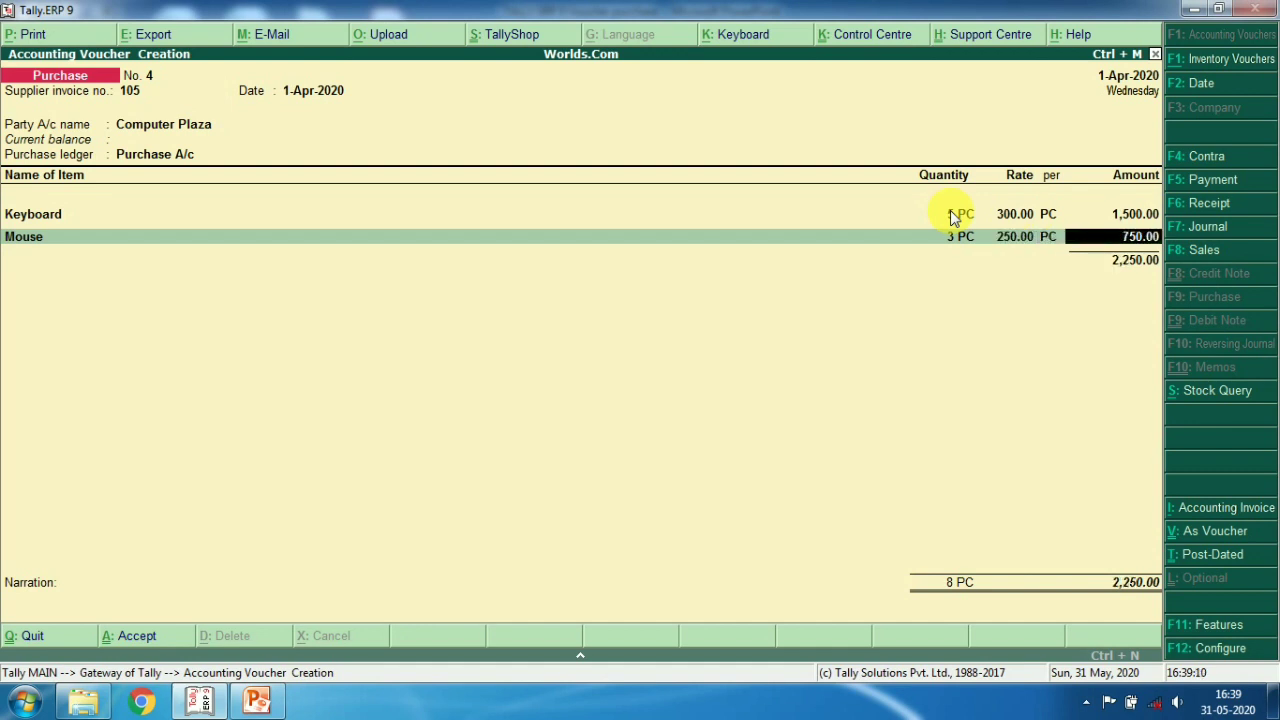
{"action": "key", "text": "Return"}
End the invoice's item list, leave the narration blank, and save the purchase voucher
{"action": "key", "text": "Return"}
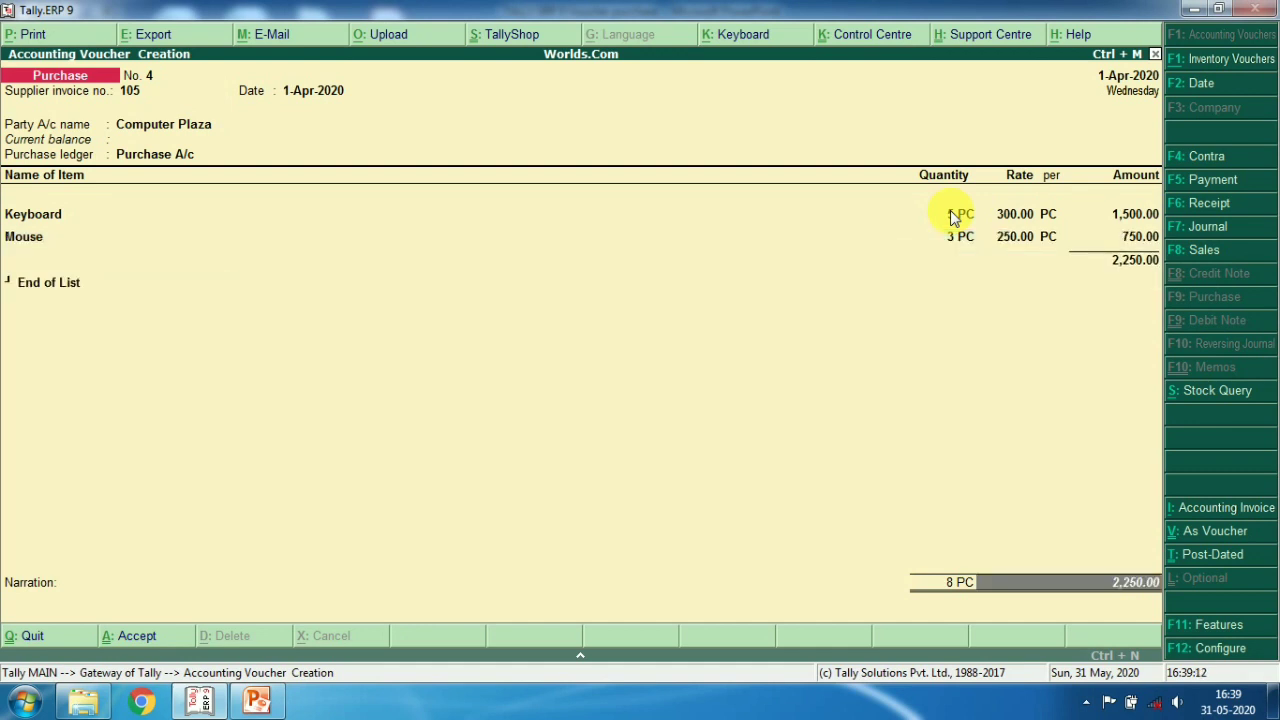
{"action": "key", "text": "Return"}
{"action": "key", "text": "Return"}
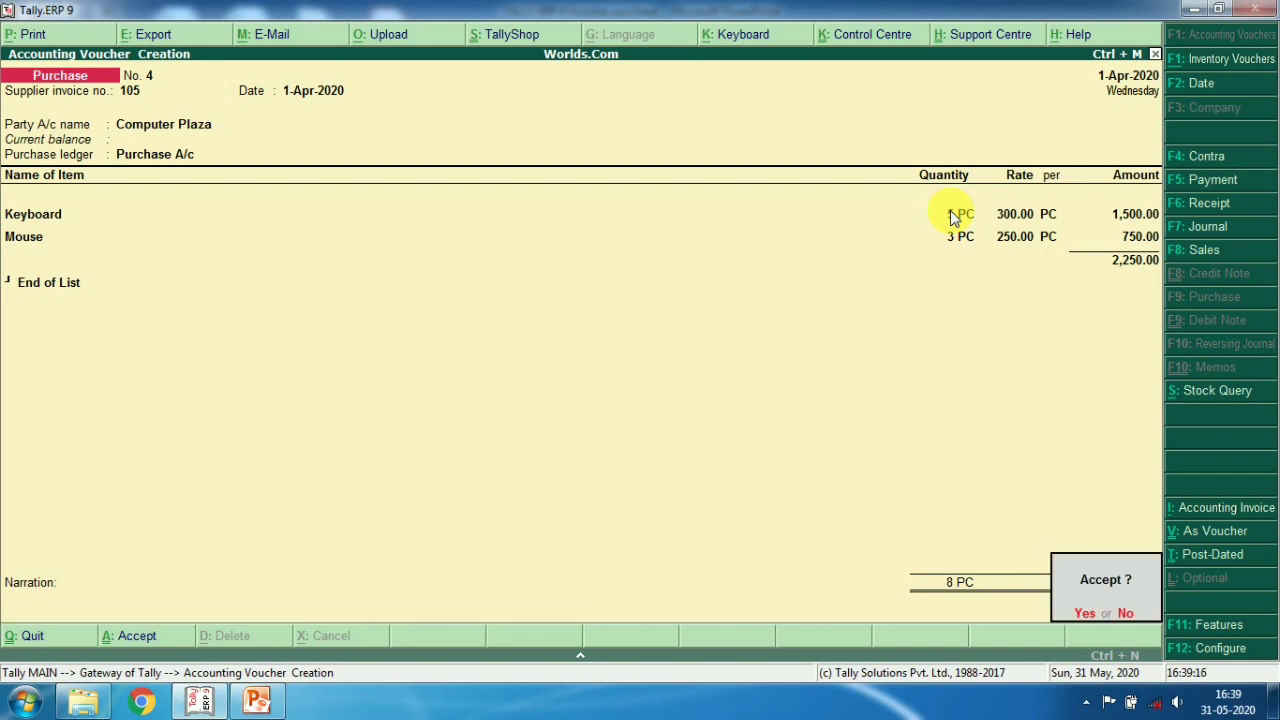
{"action": "key", "text": "Return"}
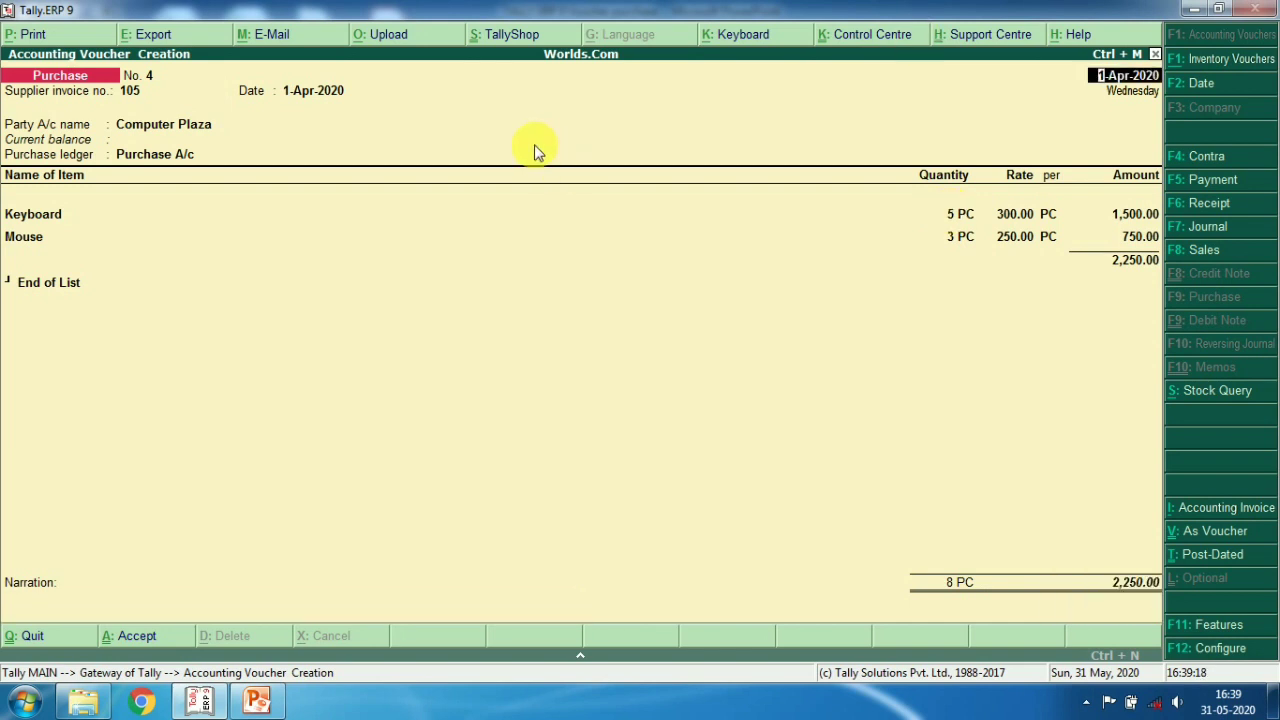
Try to print the purchase invoice on the EPSON L380 Series printer
{"action": "left_click", "coordinate": [30, 34]}
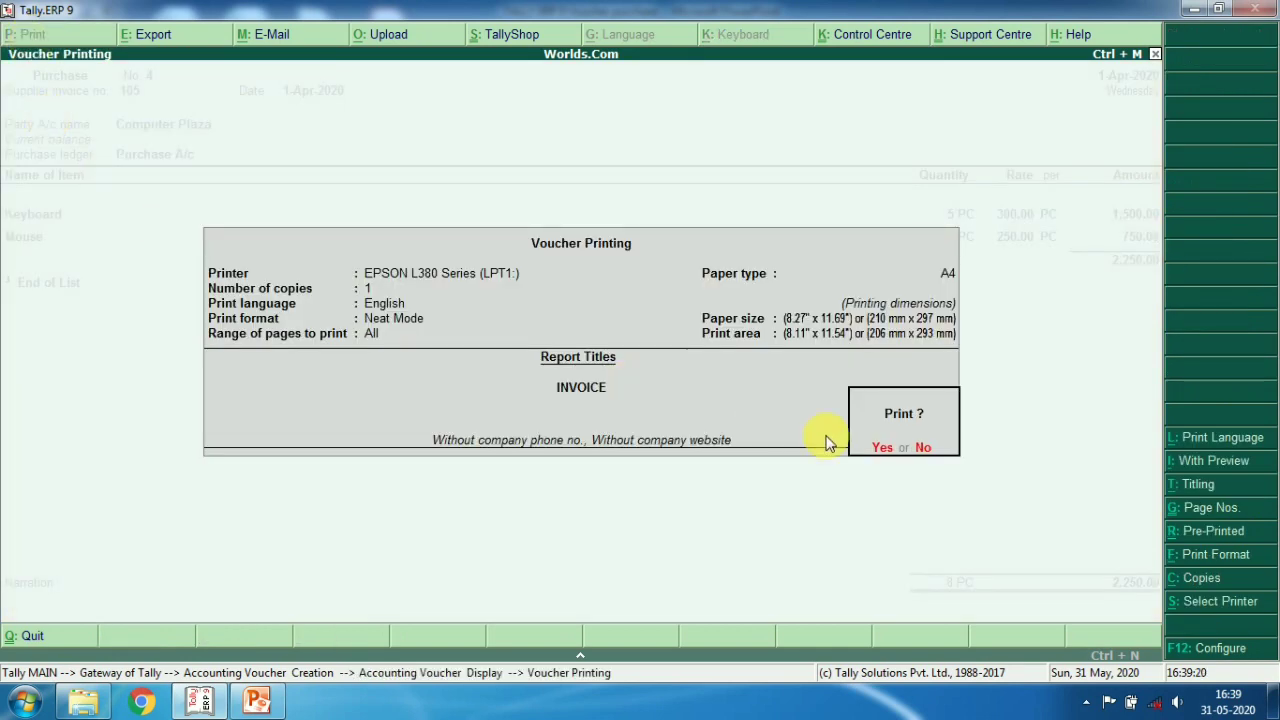
{"action": "left_click", "coordinate": [884, 449]}
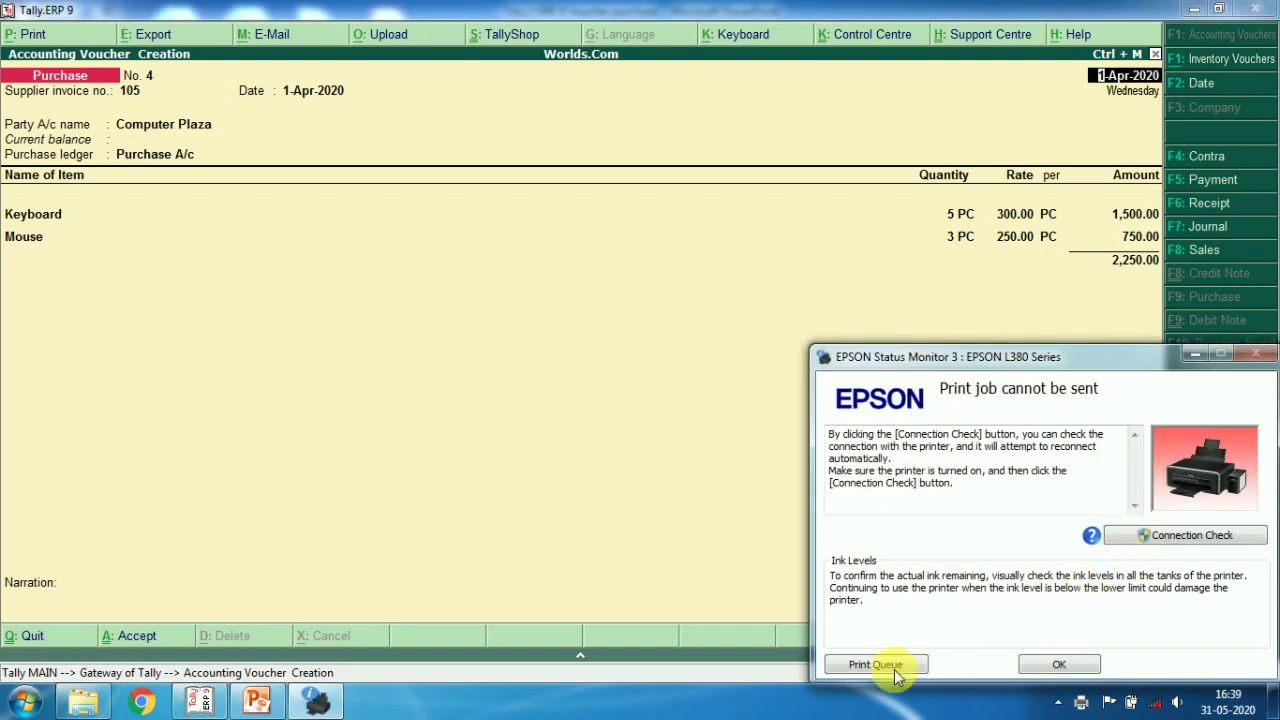
Cancel the Accounting Voucher Display job in the EPSON L380 print queue and close the printer windows
{"action": "left_click", "coordinate": [906, 665]}
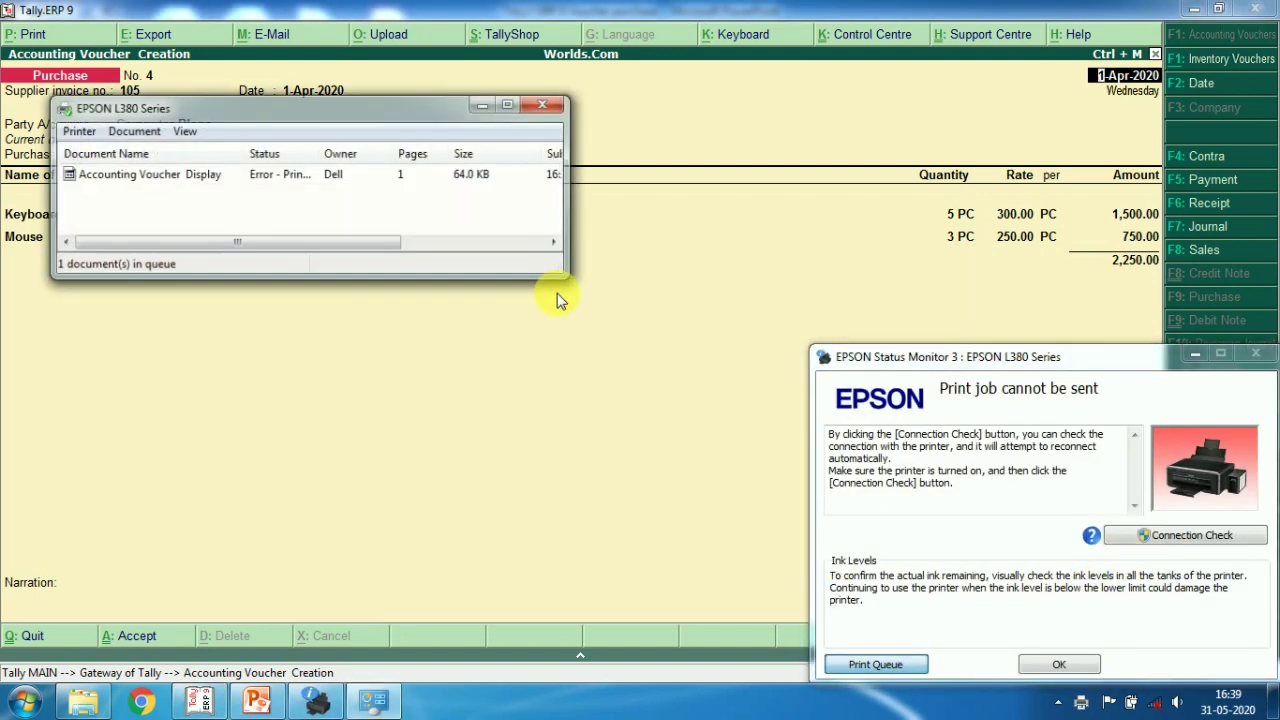
{"action": "right_click", "coordinate": [183, 177]}
{"action": "left_click", "coordinate": [223, 240]}
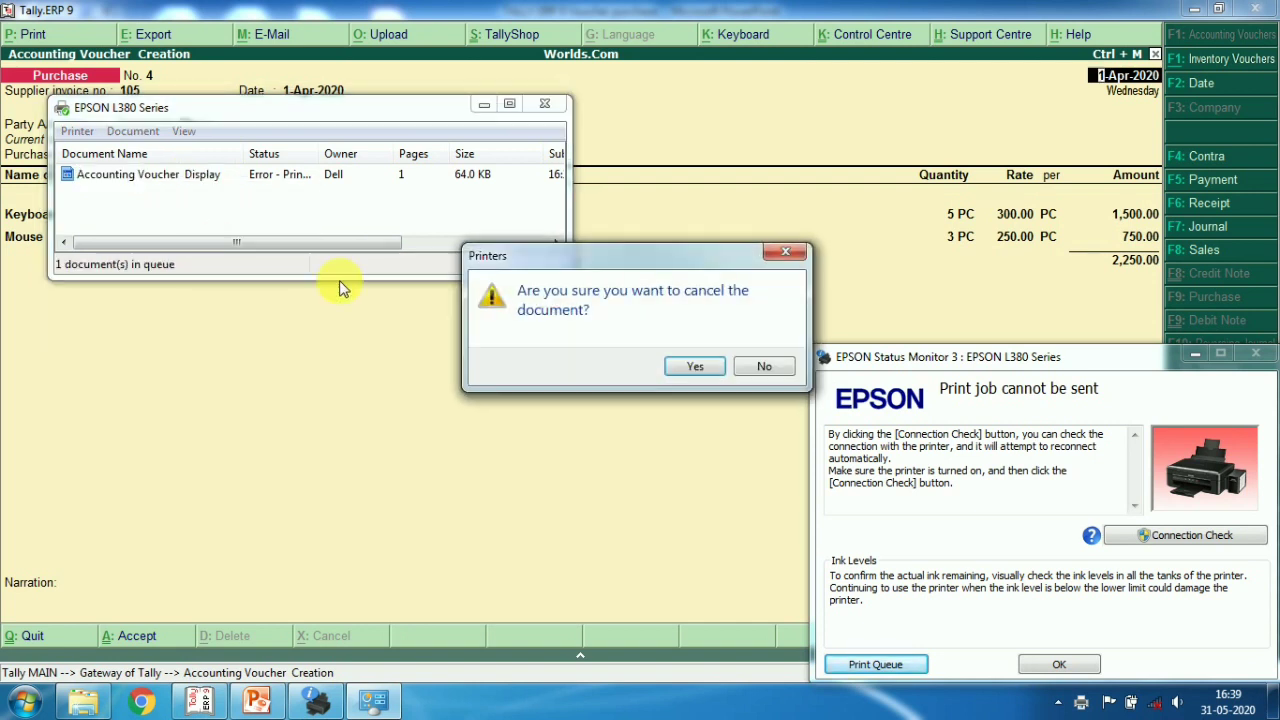
{"action": "left_click", "coordinate": [695, 366]}
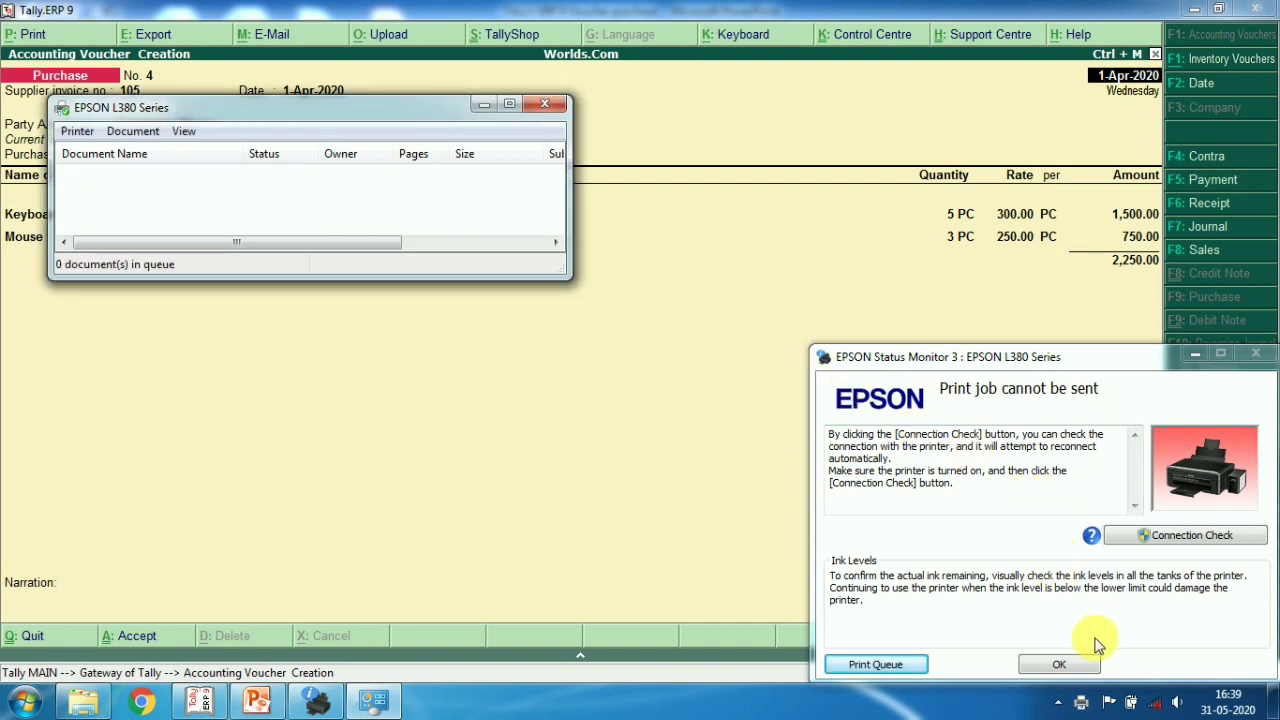
{"action": "left_click", "coordinate": [1062, 664]}
{"action": "left_click", "coordinate": [544, 104]}
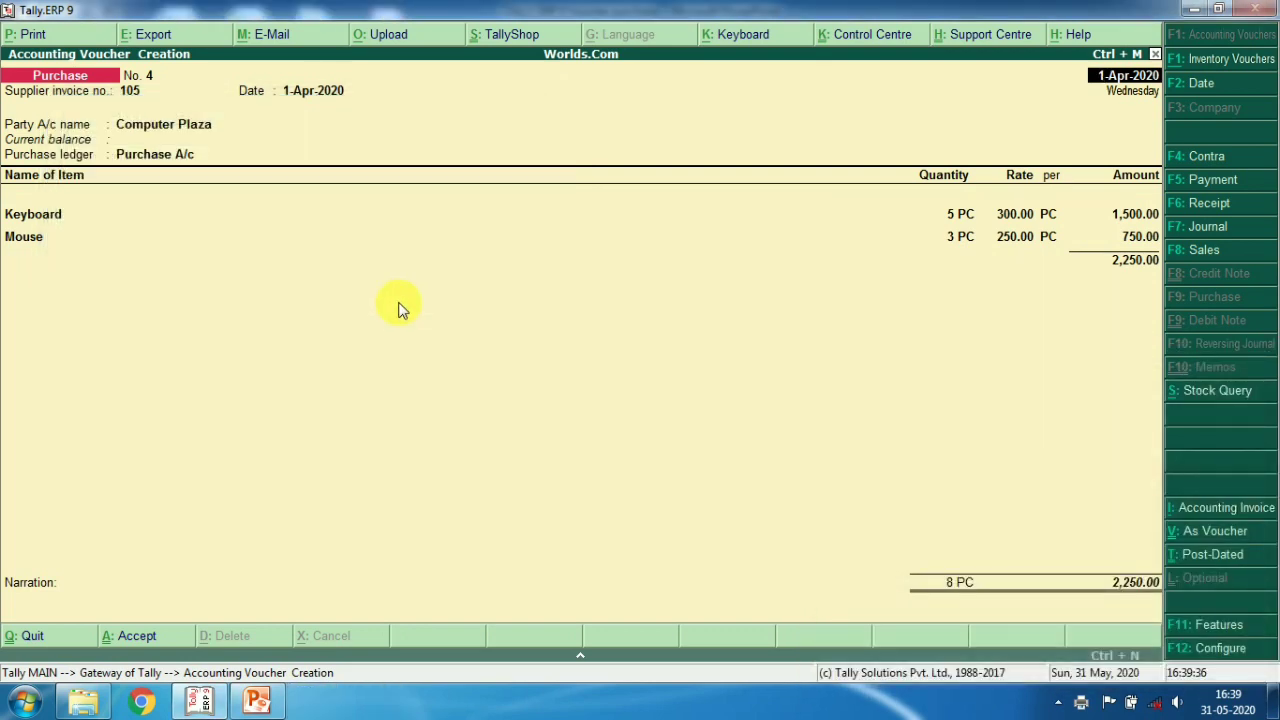
Switch voucher printing to print preview and preview the Computer Plaza purchase invoice
{"action": "left_click", "coordinate": [24, 34]}
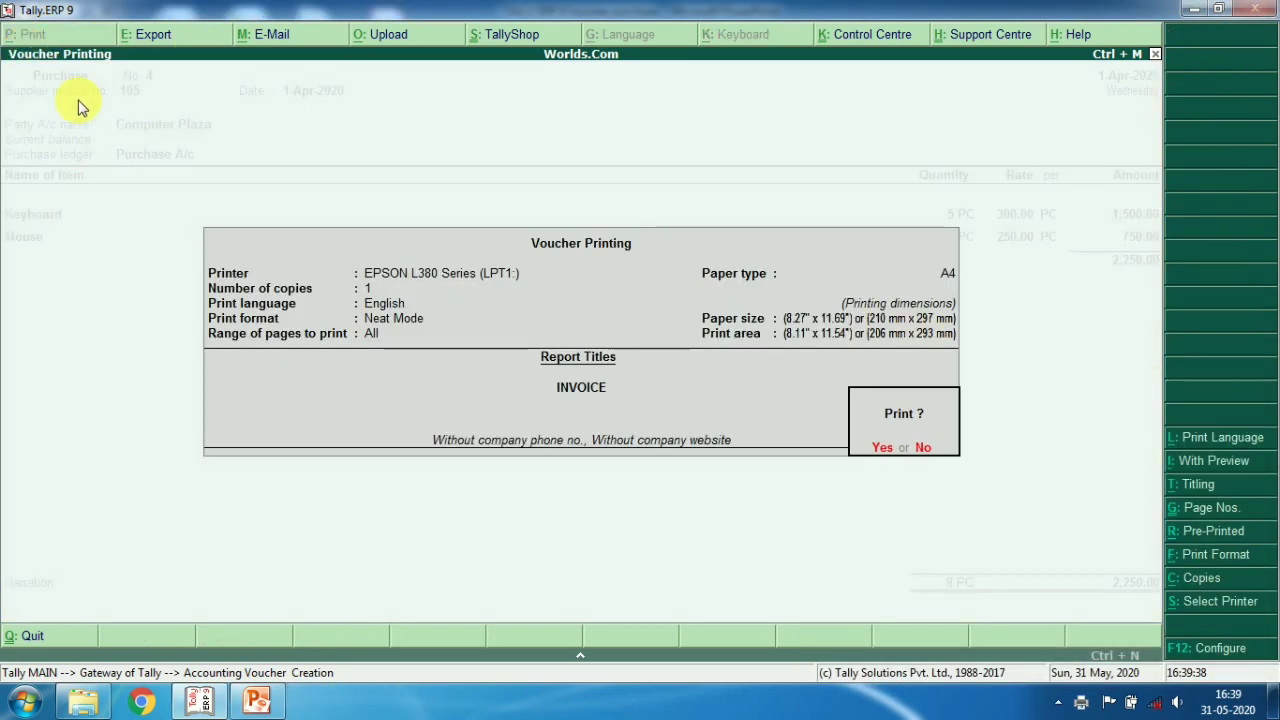
{"action": "left_click", "coordinate": [1195, 461]}
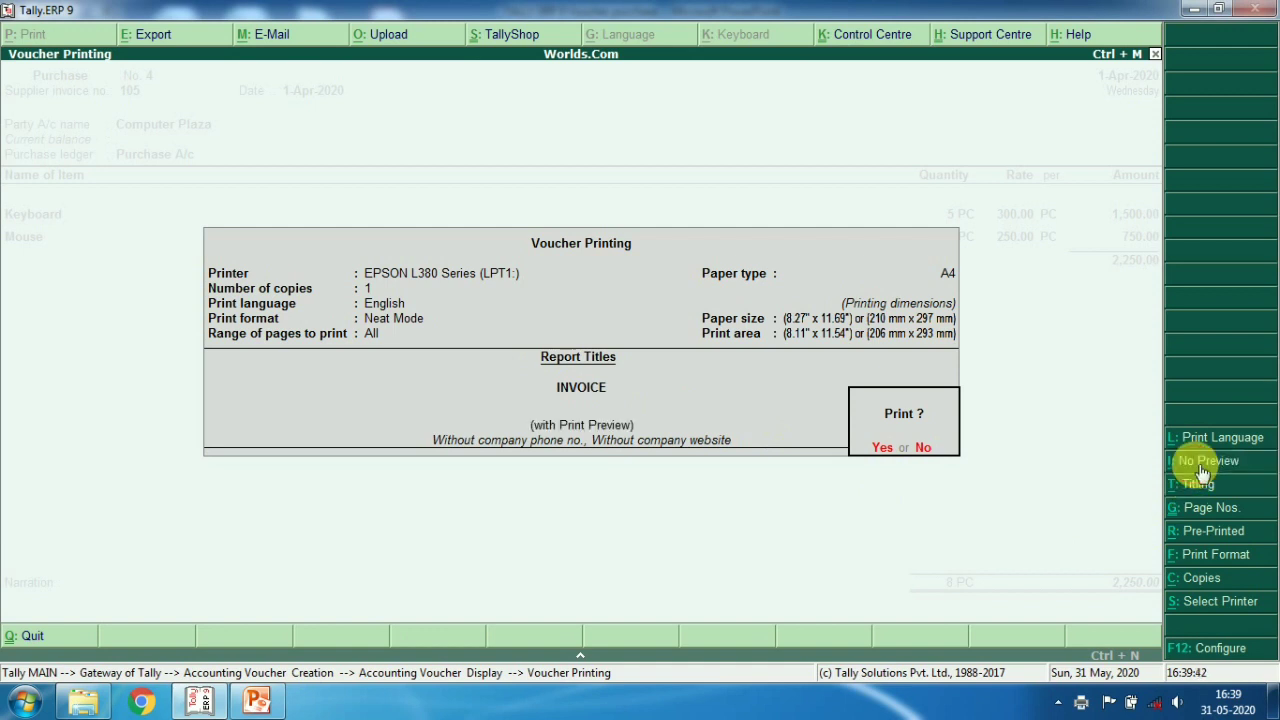
{"action": "left_click", "coordinate": [882, 450]}
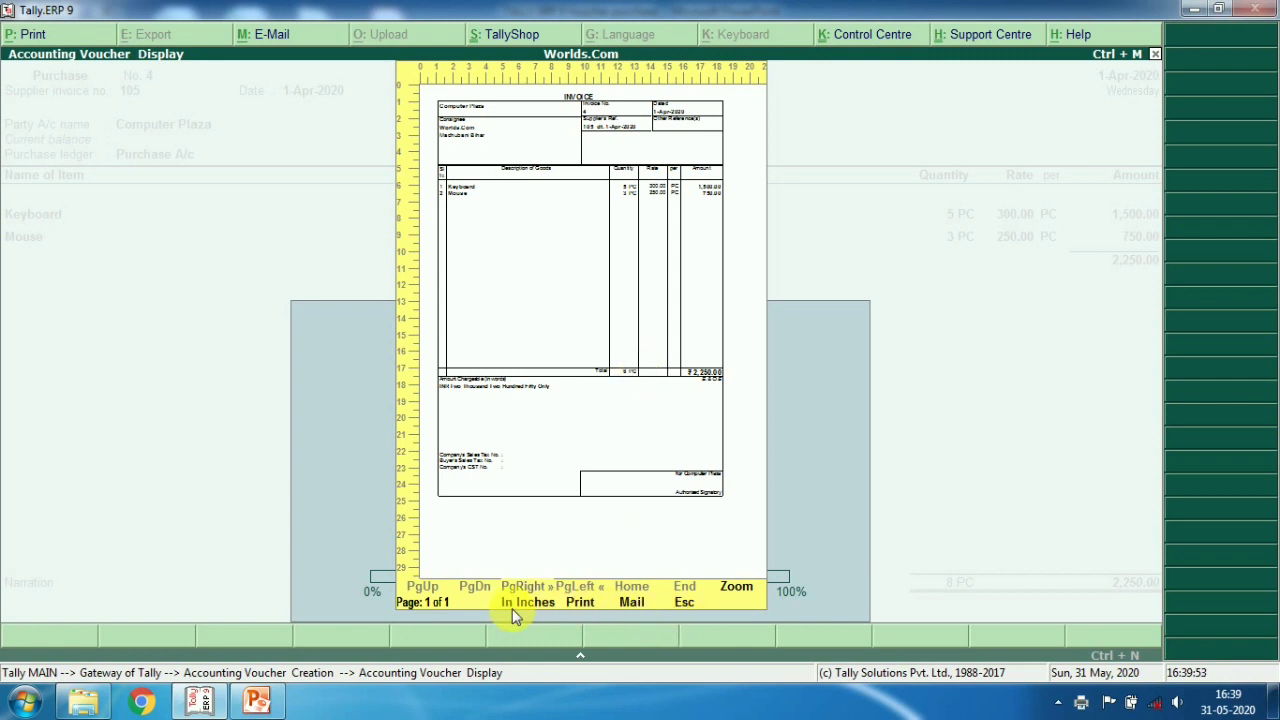
Zoom in on the Computer Plaza invoice preview and examine it from the header and item lines down to the signatory block
{"action": "left_click", "coordinate": [736, 588]}
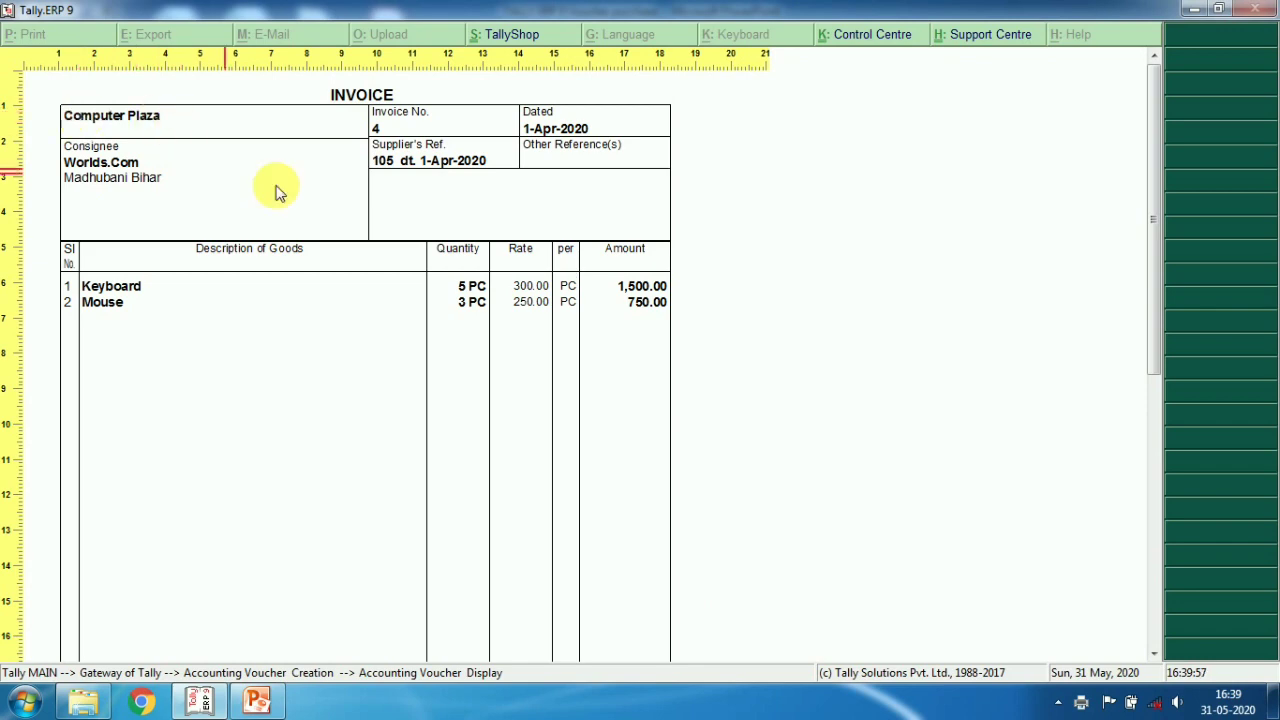
{"action": "scroll", "coordinate": [346, 194], "scroll_direction": "down", "scroll_amount": 5}
{"action": "scroll", "coordinate": [346, 194], "scroll_direction": "down", "scroll_amount": 6}
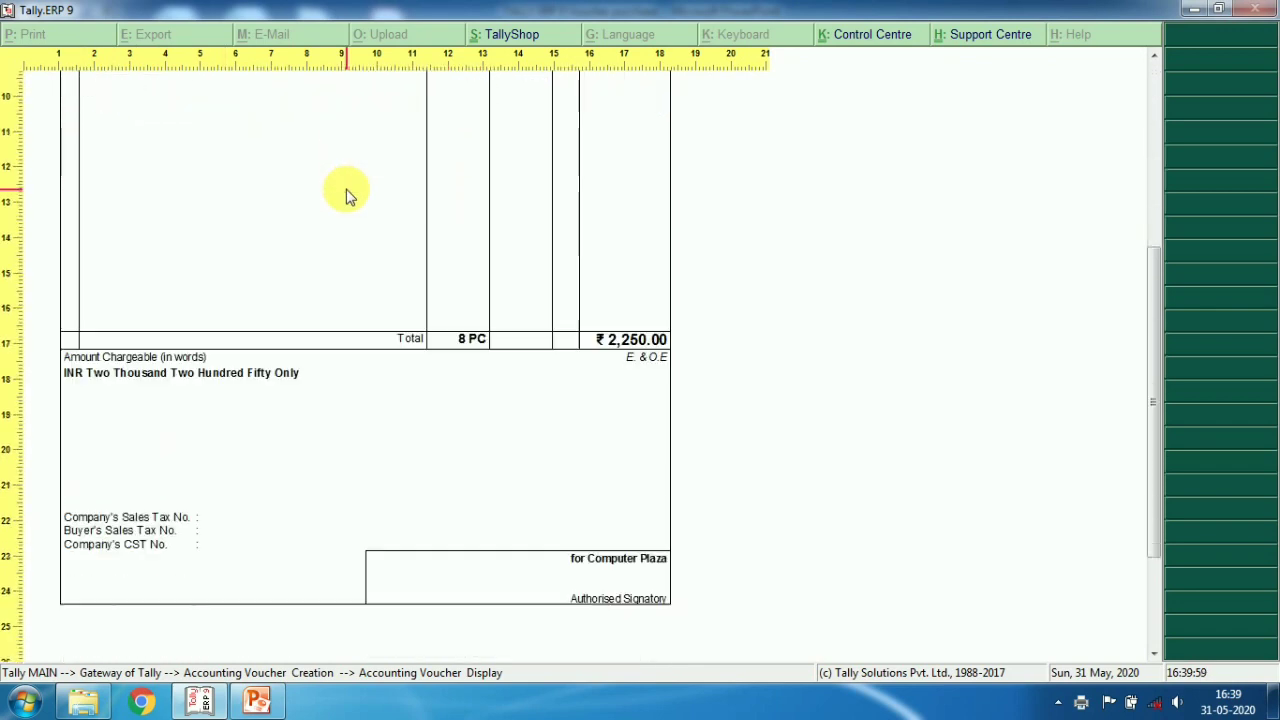
{"action": "scroll", "coordinate": [346, 194], "scroll_direction": "up", "scroll_amount": 10}
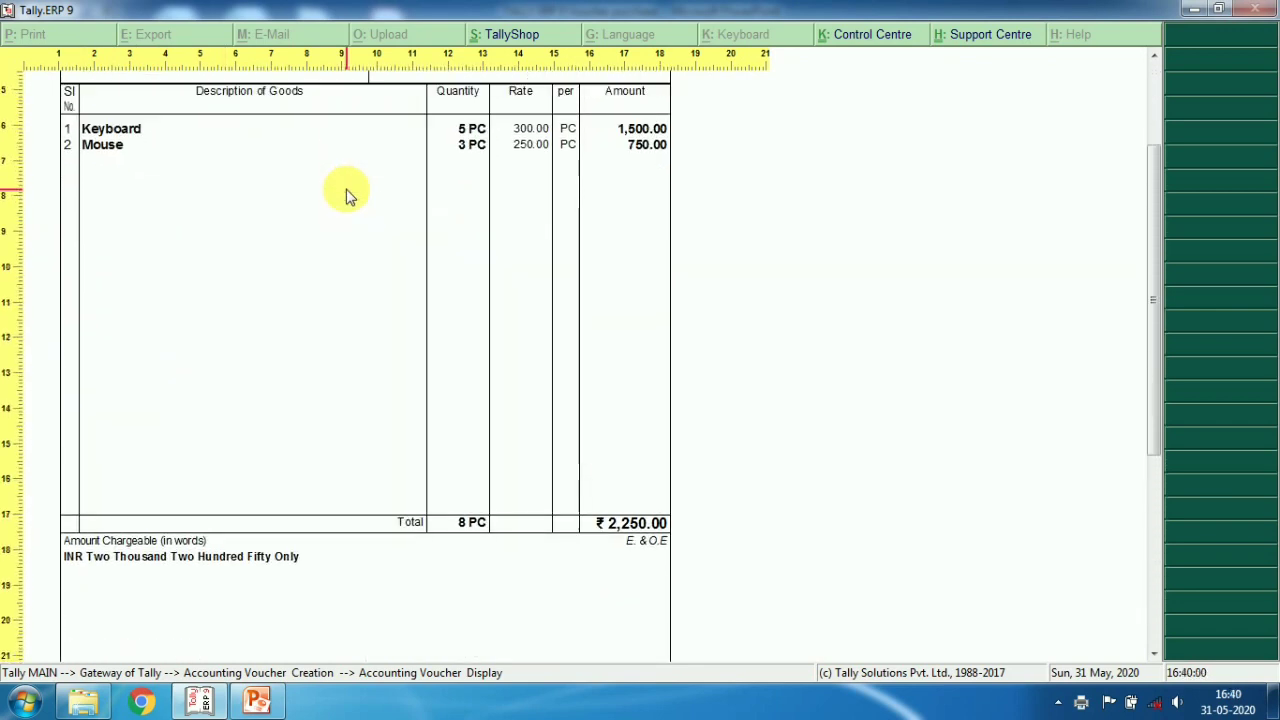
{"action": "scroll", "coordinate": [346, 194], "scroll_direction": "down", "scroll_amount": 10}
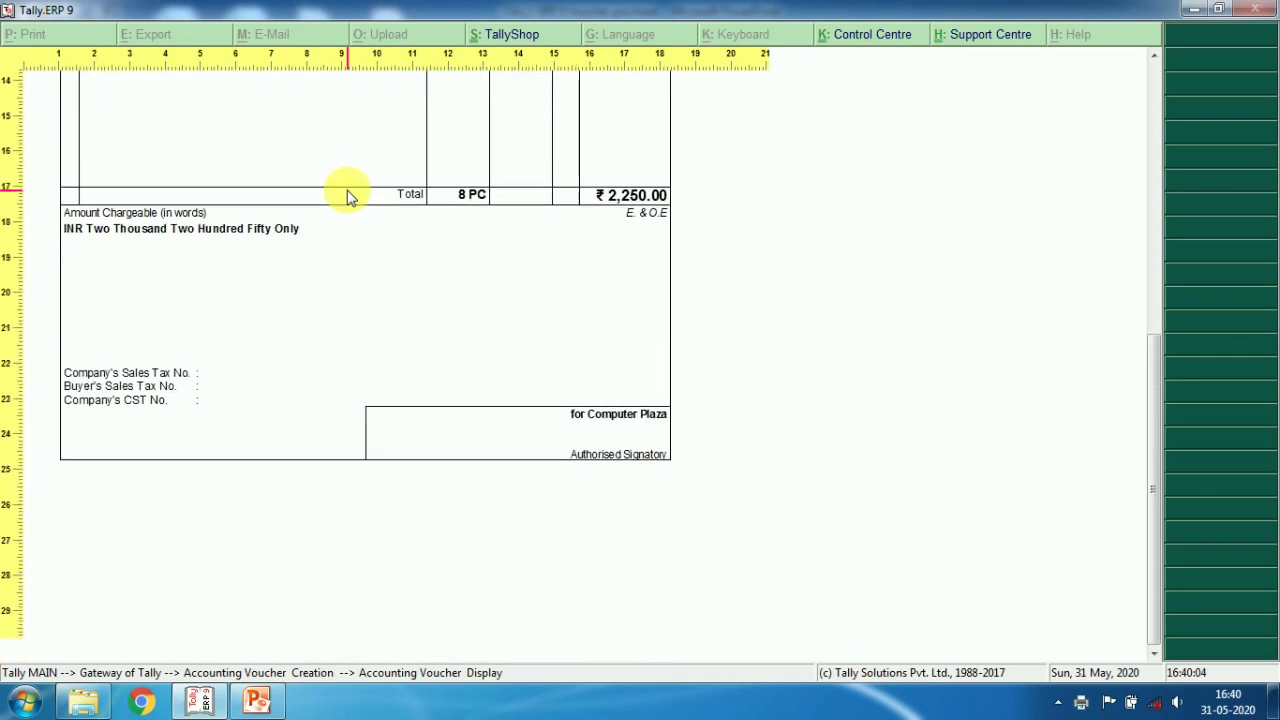
{"action": "scroll", "coordinate": [349, 194], "scroll_direction": "up", "scroll_amount": 6}
{"action": "scroll", "coordinate": [360, 205], "scroll_direction": "up", "scroll_amount": 2}
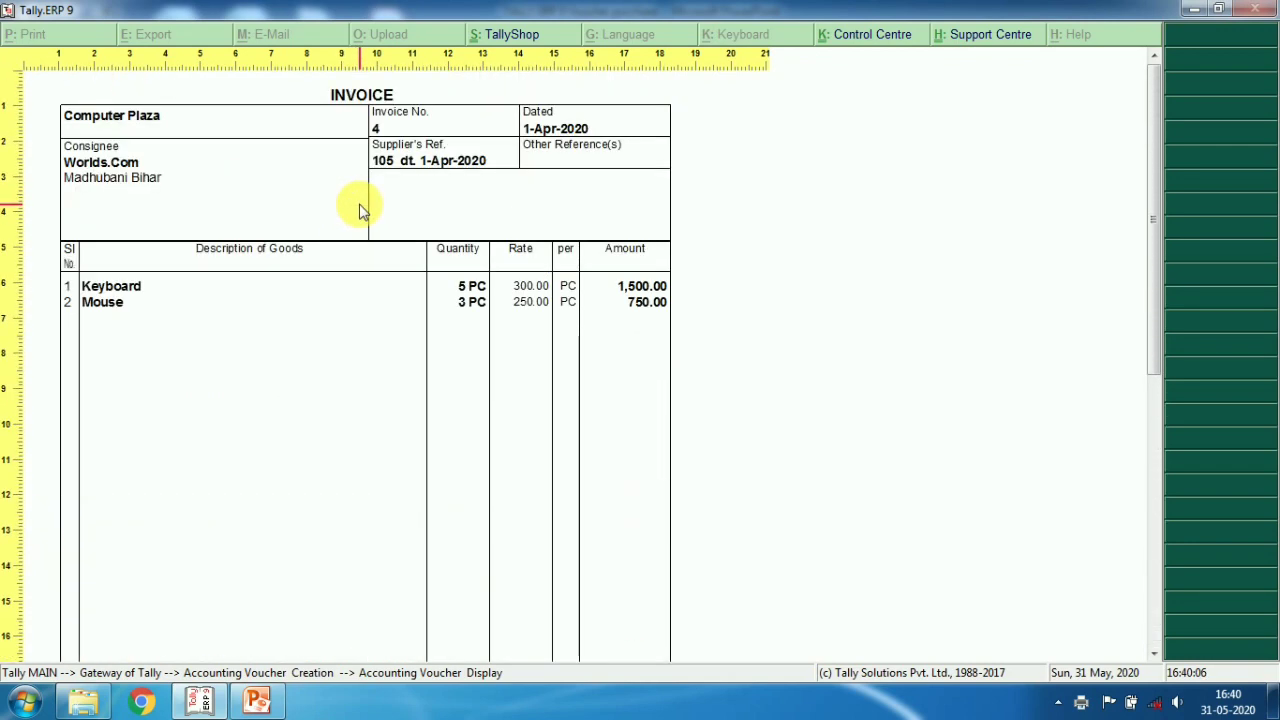
Close the invoice preview and accept the Computer Plaza purchase voucher with its Keyboard and Mouse items
{"action": "key", "text": "Escape"}
{"action": "key", "text": "Escape"}
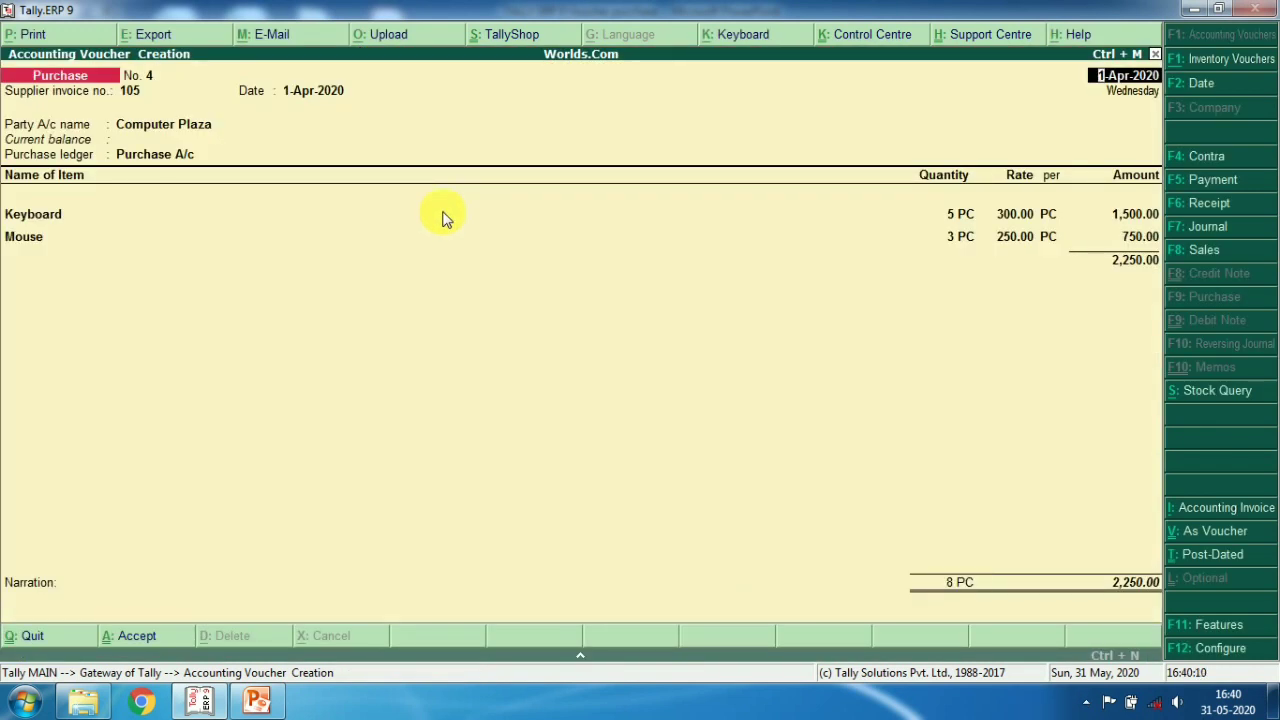
{"action": "key", "text": "ctrl+a"}
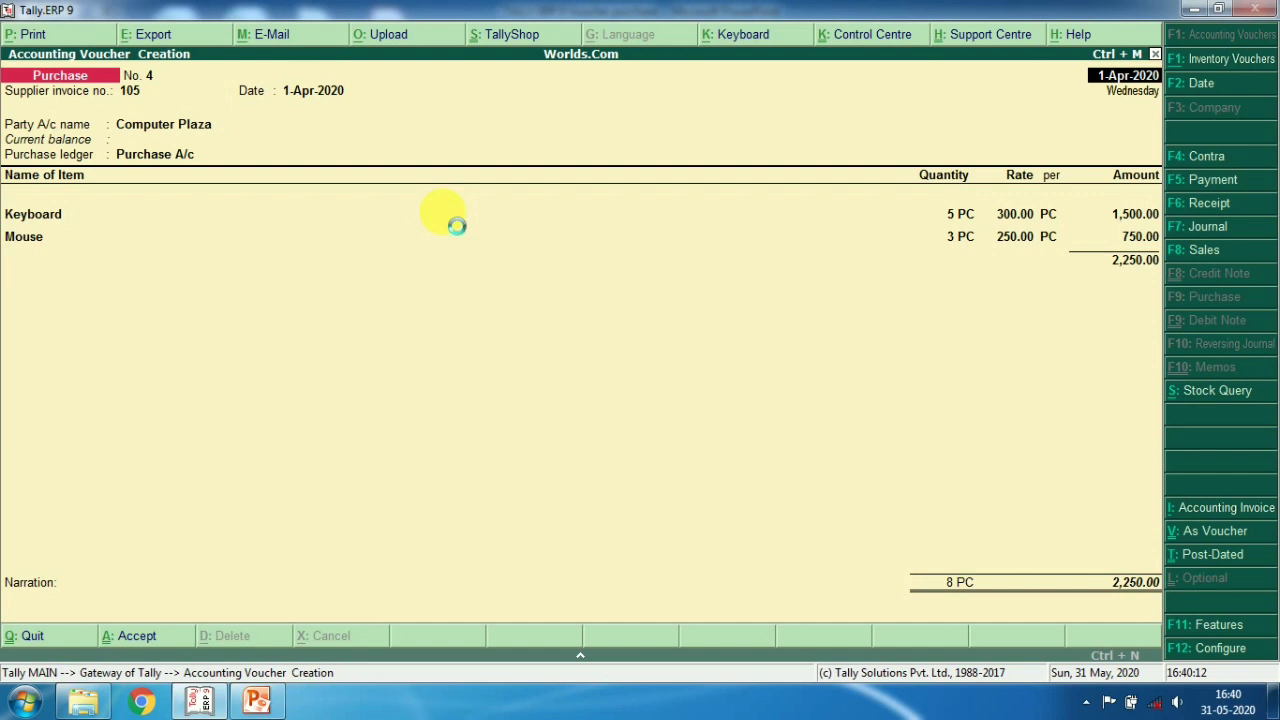